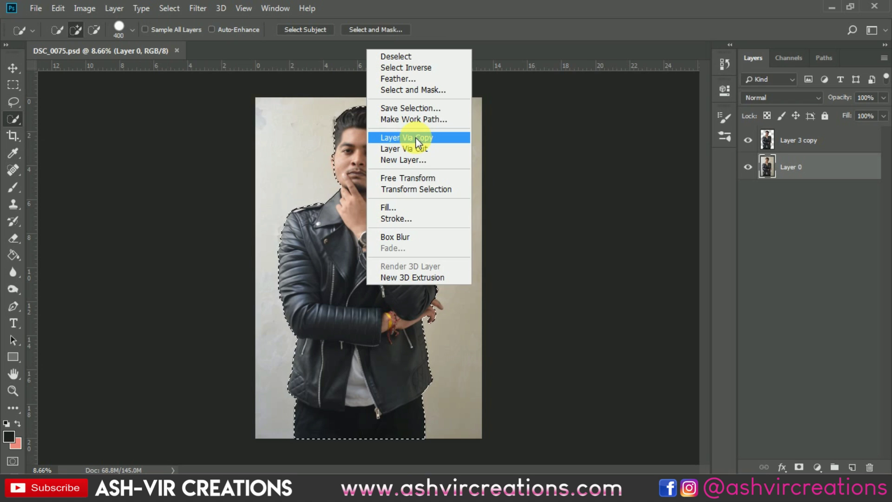
Copy the selected man onto a new layer and hide the original photo, Layer 0.
left_click(415, 138)
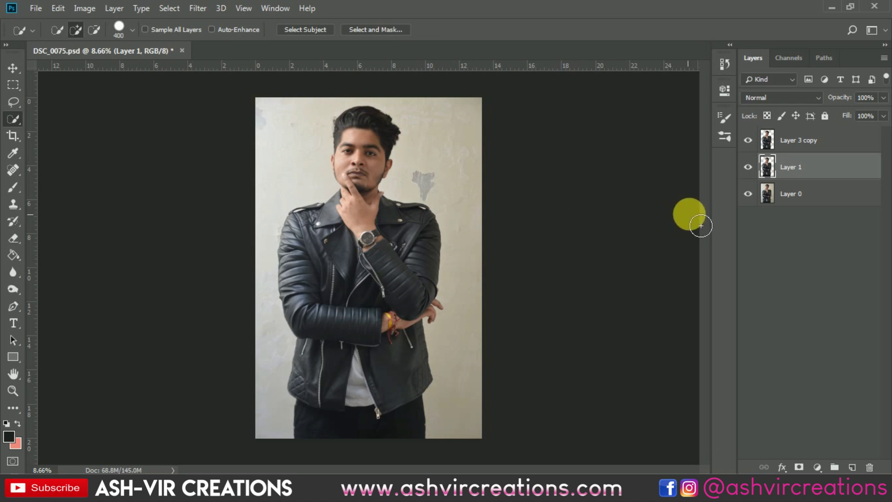
left_click(747, 194)
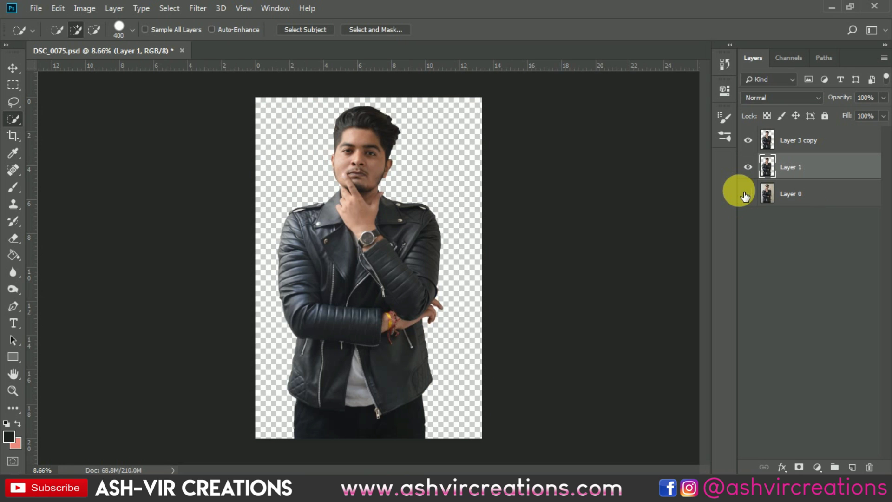
Delete the newly copied cutout layer, keeping Layer 3 copy, and activate the Move tool.
key("Delete")
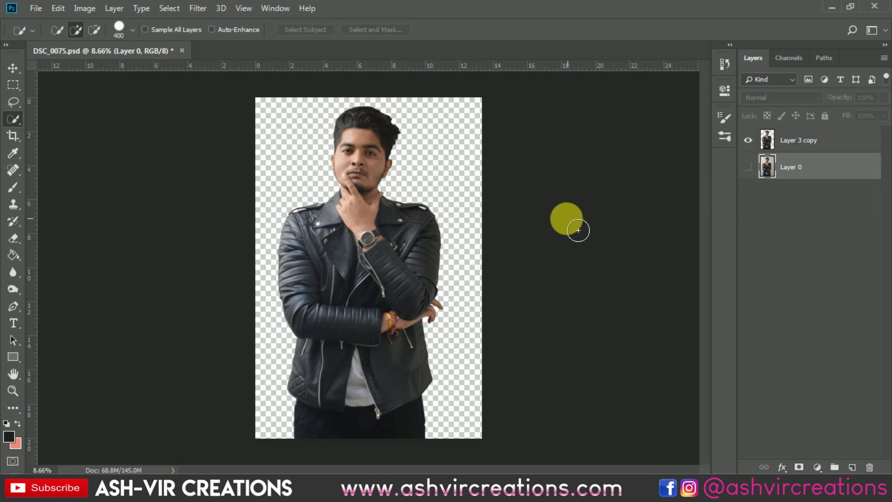
key("v")
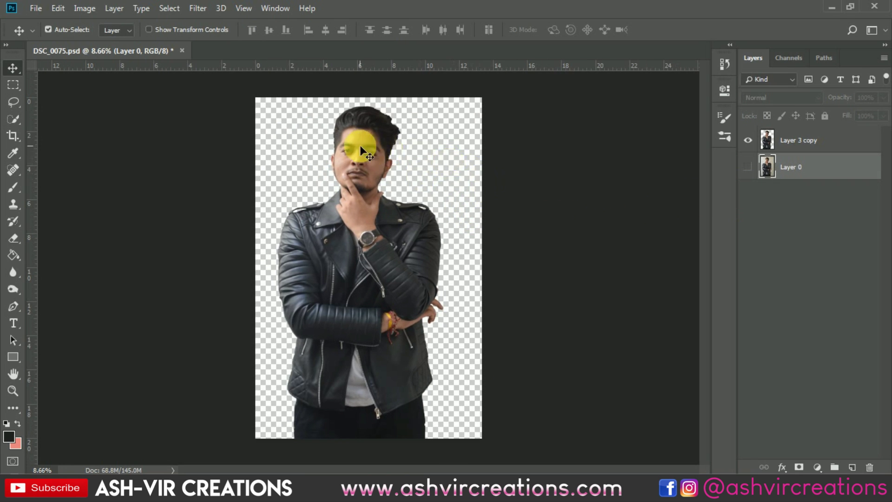
Open the image karen-lau-675481-unsplash from the Aqua blue folder on the Desktop.
left_click(36, 9)
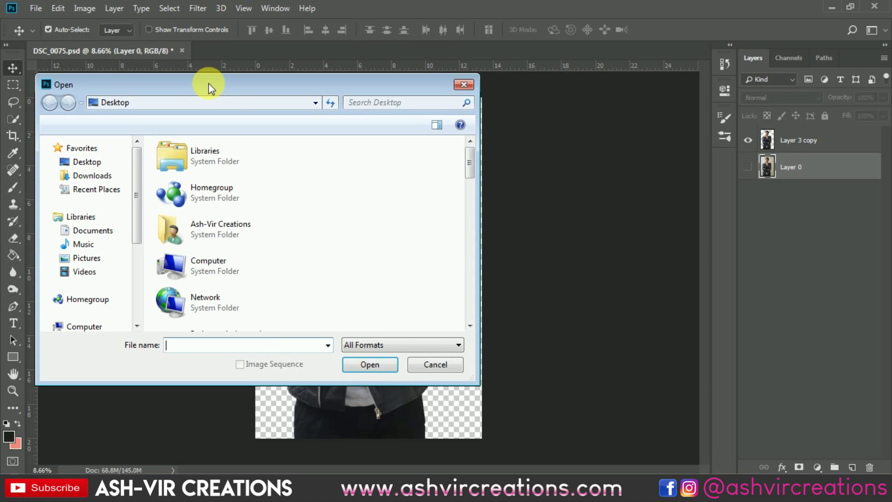
scroll(367, 176, "down", 2)
scroll(368, 186, "down", 2)
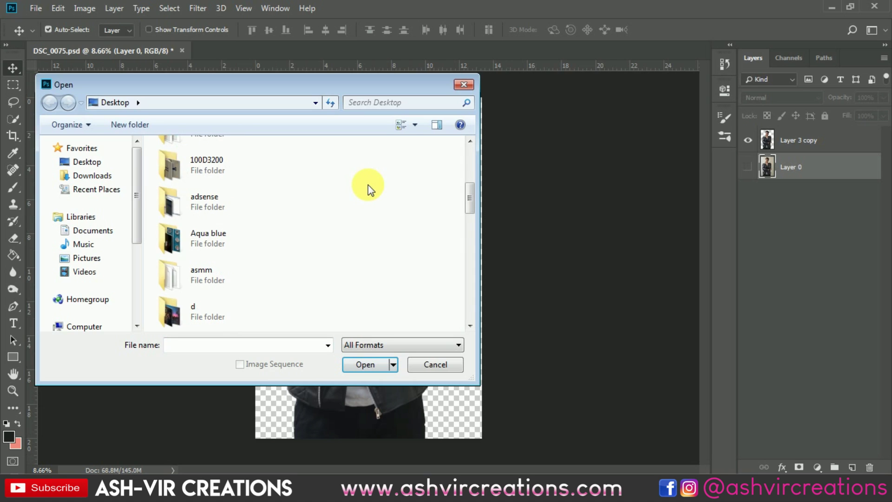
scroll(283, 238, "down", 2)
scroll(270, 226, "down", 2)
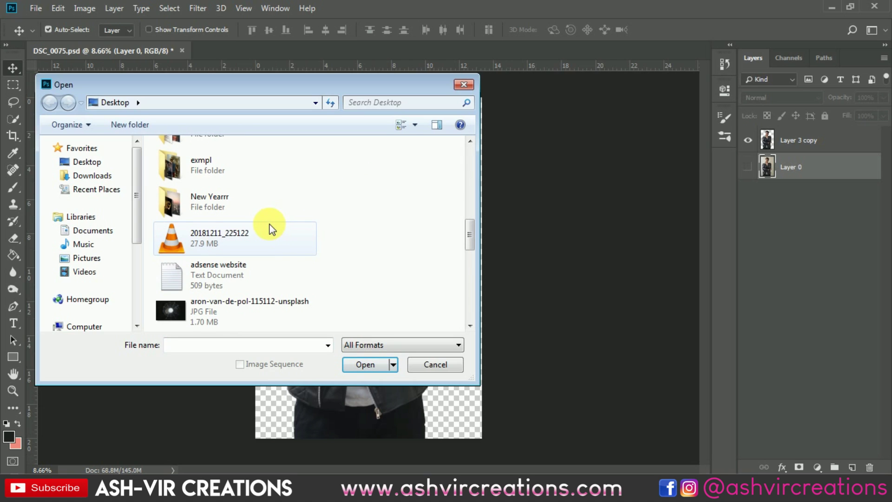
scroll(231, 190, "up", 5)
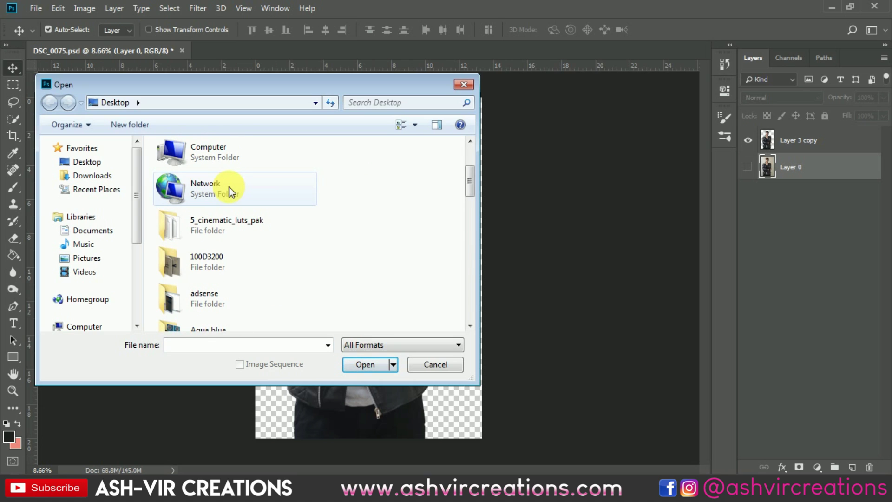
scroll(209, 323, "down", 1)
double_click(210, 314)
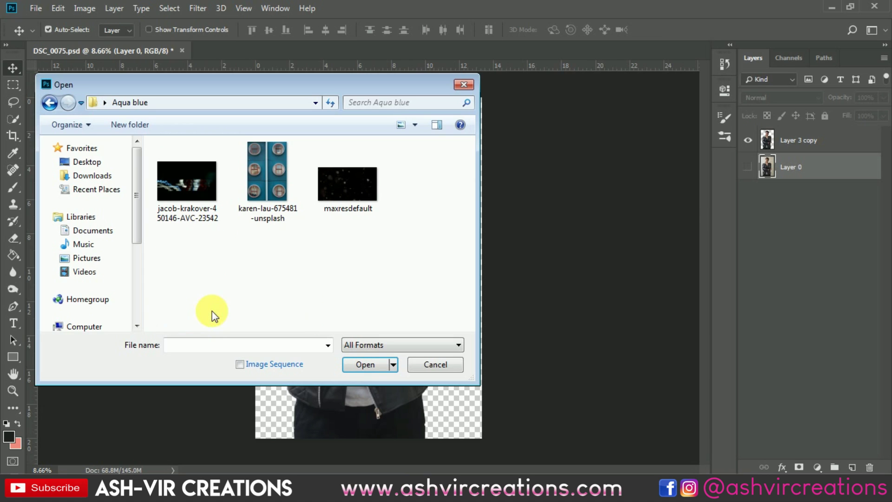
key("F1")
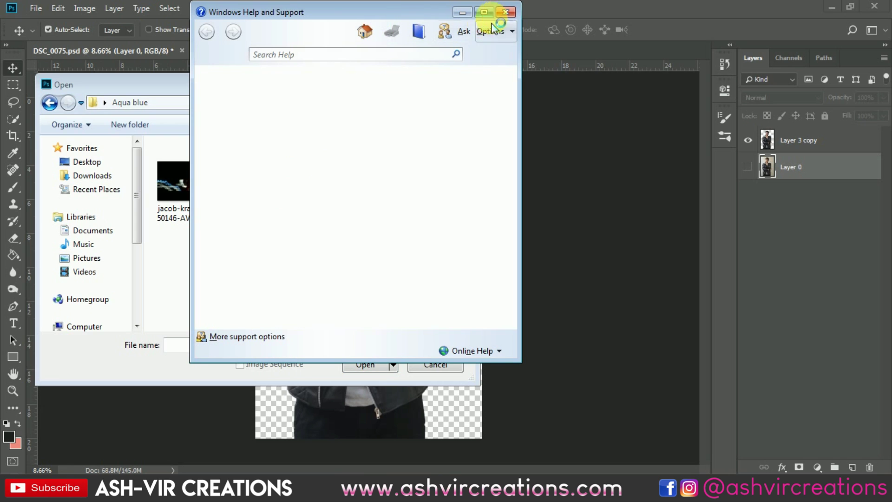
left_click(504, 13)
double_click(281, 159)
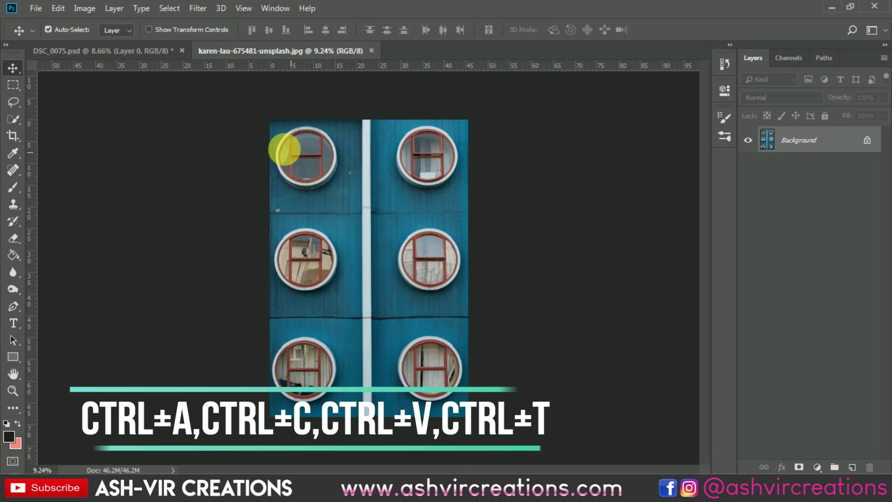
Paste the blue wall image into DSC_0075.psd as a layer behind the man.
left_click(145, 49)
key("ctrl+v")
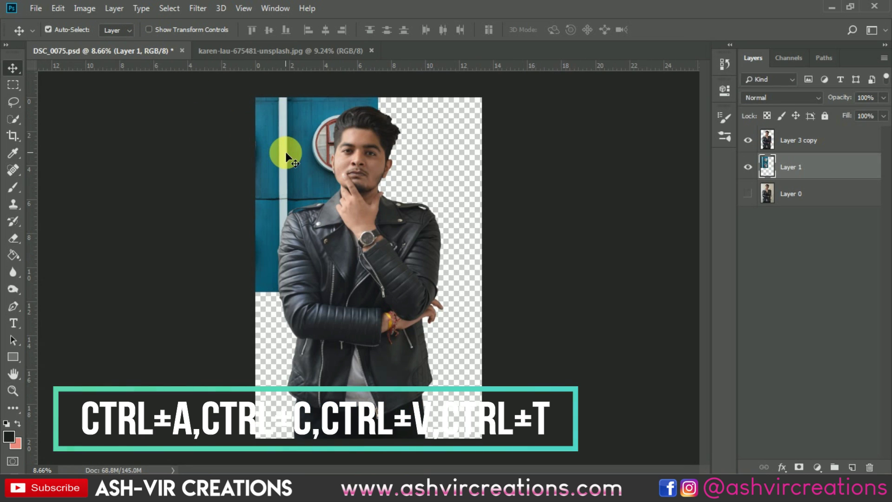
key("ctrl")
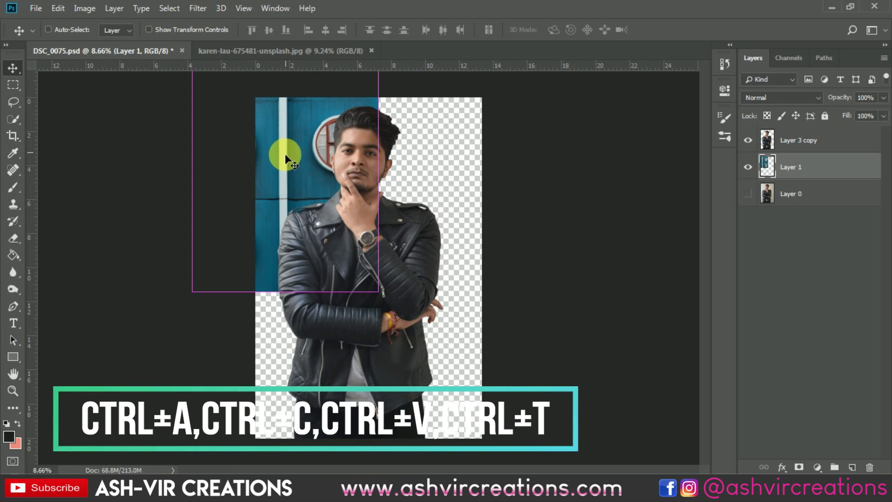
Centre the pasted wall image behind the man and close the karen-lau-675481-unsplash document.
key("ctrl+t")
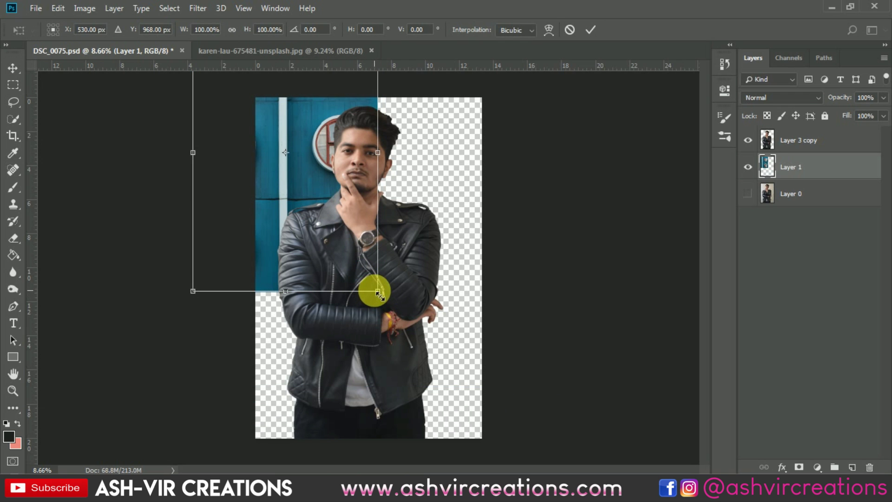
left_click_drag(338, 169, 410, 273)
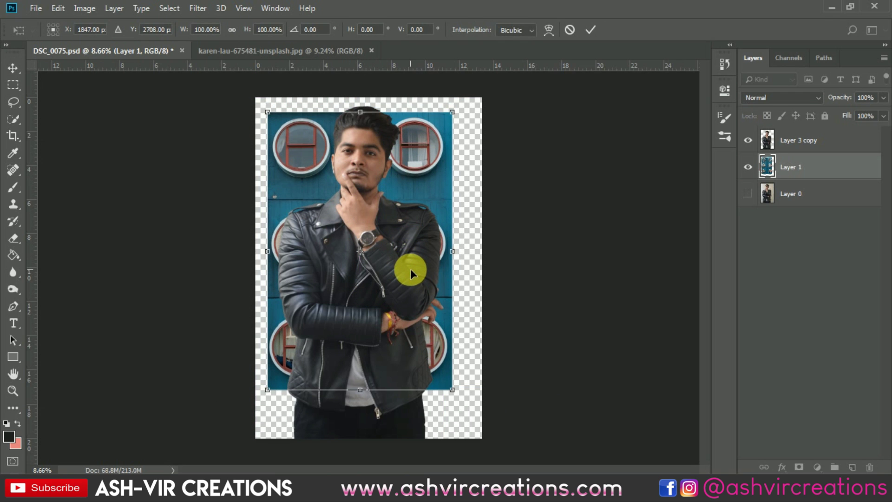
key("Return")
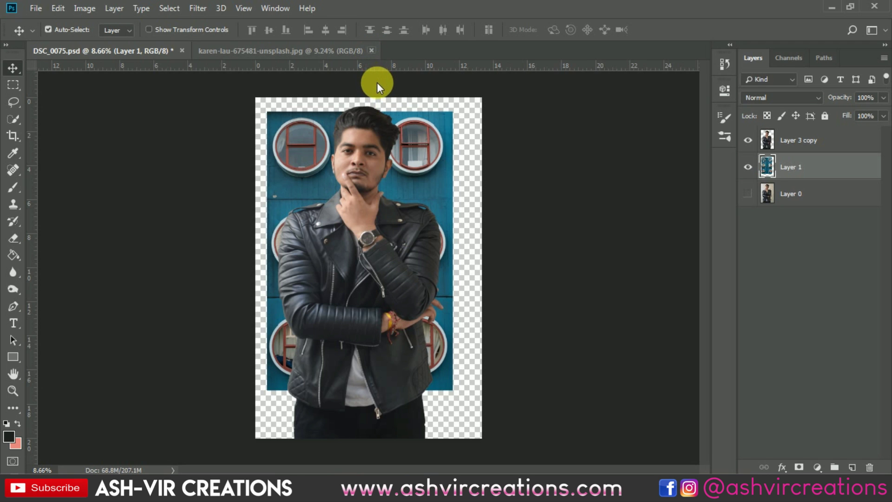
left_click(372, 50)
key("ctrl+0")
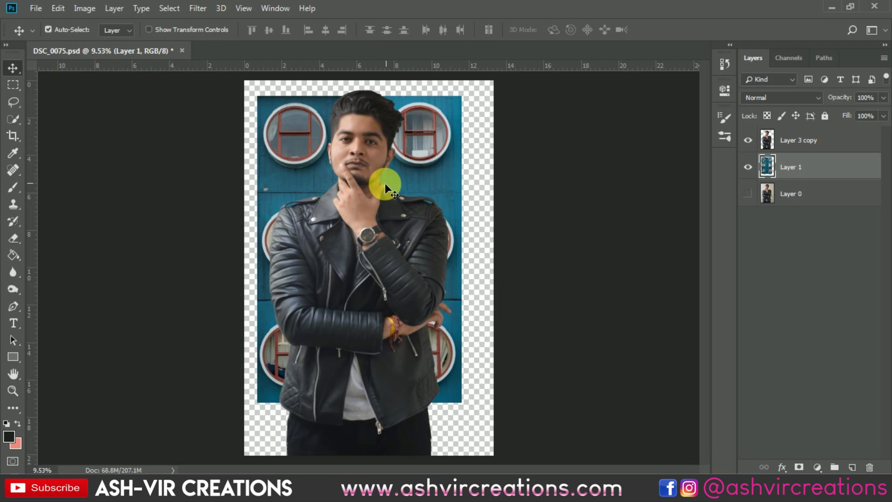
Apply a Box Blur with a radius of 56 pixels to the wall layer.
left_click(199, 7)
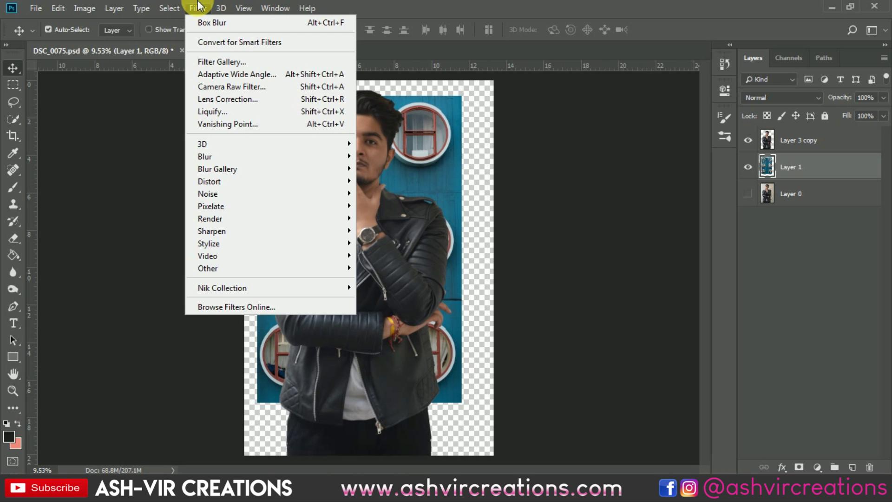
mouse_move(228, 158)
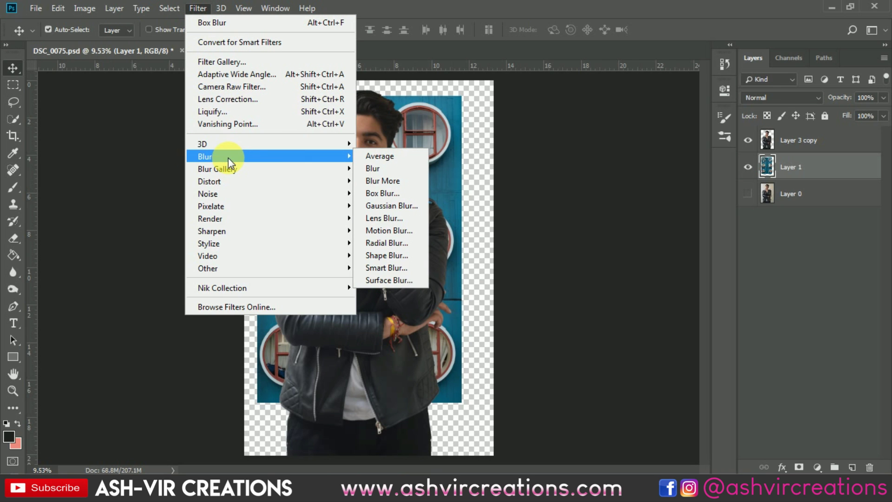
left_click(377, 190)
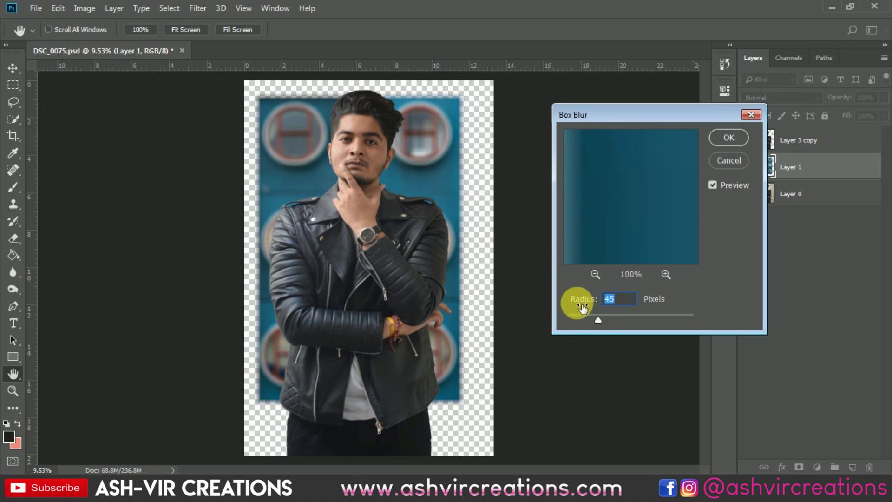
mouse_move(600, 320)
left_mouse_down()
mouse_move(620, 318)
mouse_move(603, 319)
left_mouse_up()
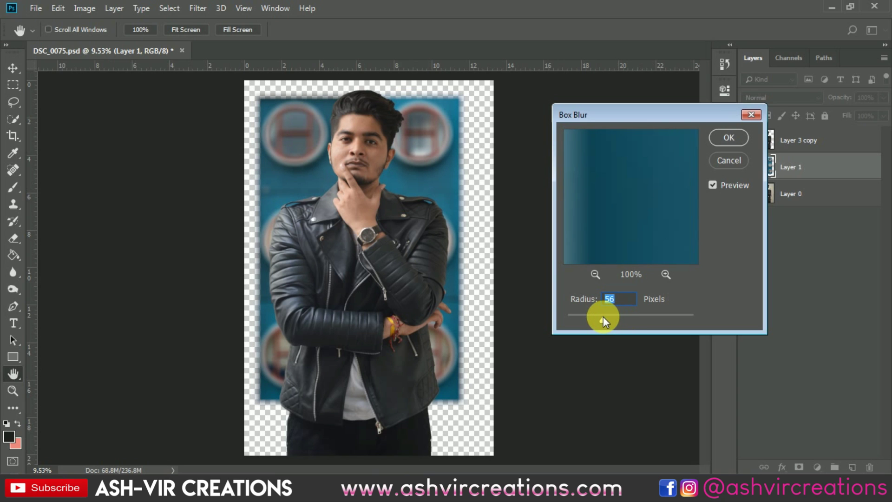
left_click(713, 185)
left_click(713, 185)
left_click(716, 138)
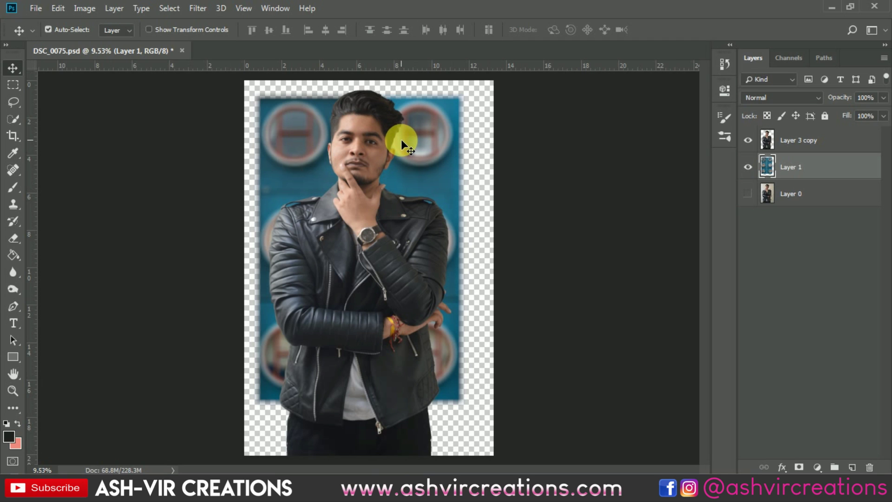
Enlarge the blurred wall layer to about 216% so that it covers the whole canvas.
key("ctrl+t")
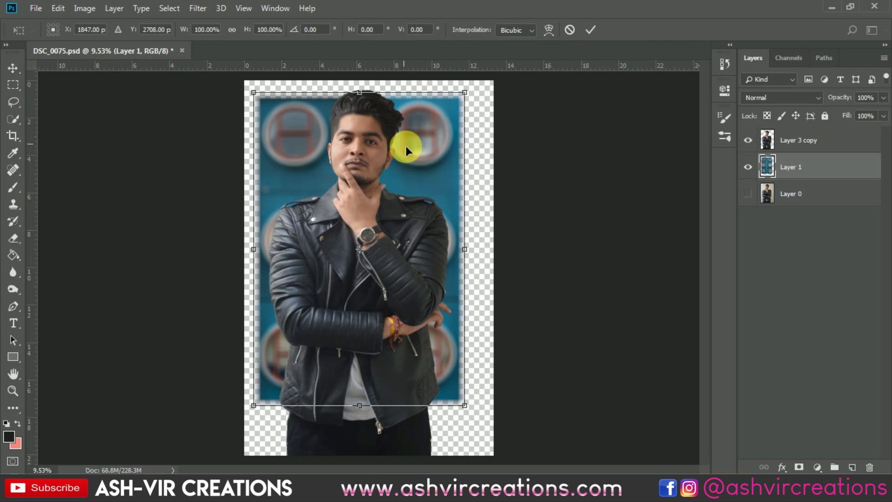
scroll(406, 146, "down", 1)
scroll(408, 143, "down", 2)
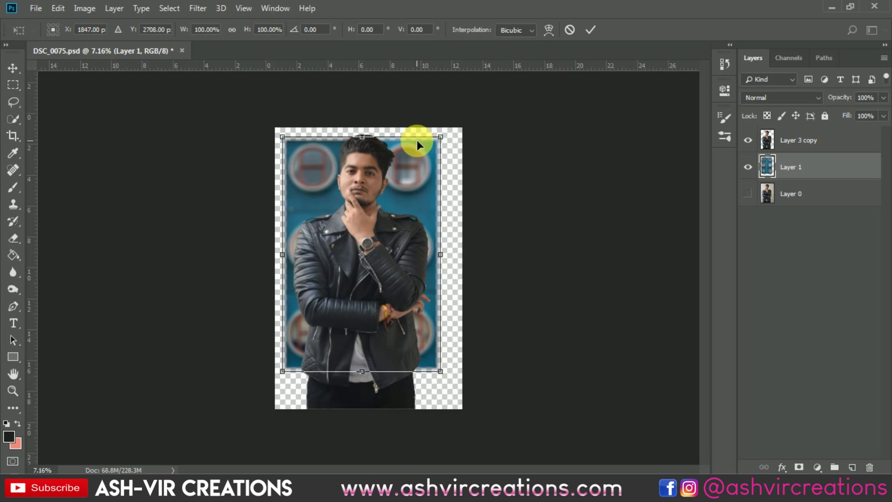
left_click_drag(436, 143, 526, 98)
scroll(417, 143, "up", 3)
left_click_drag(448, 163, 397, 208)
scroll(398, 208, "down", 3)
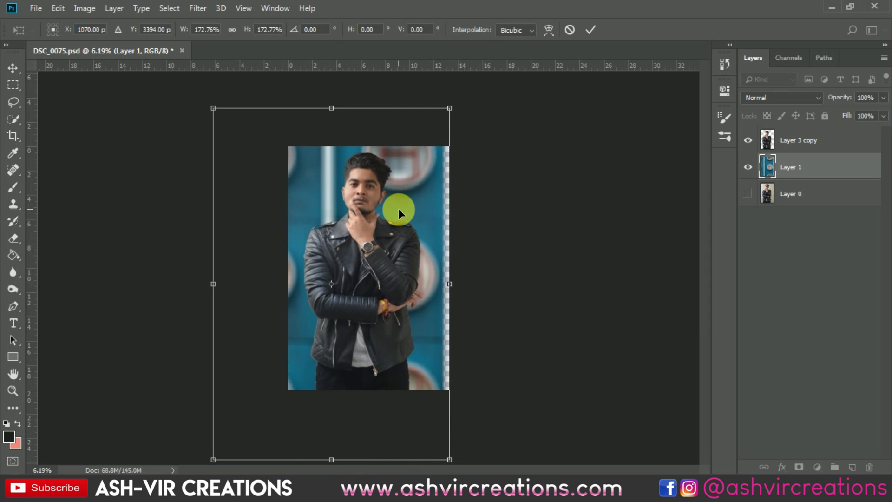
left_click_drag(451, 110, 495, 82)
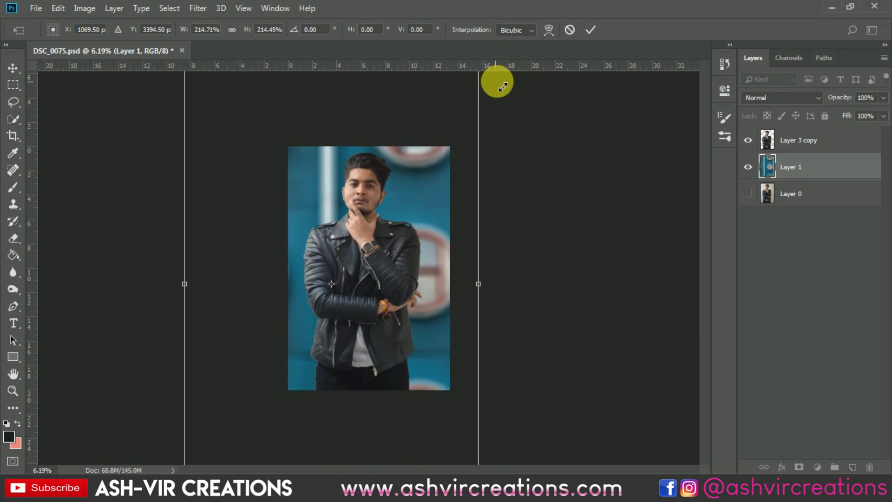
Shift the enlarged wall left and up so a round window sits behind the man's shoulder.
scroll(431, 188, "up", 2)
left_click_drag(431, 188, 406, 138)
scroll(403, 147, "up", 1)
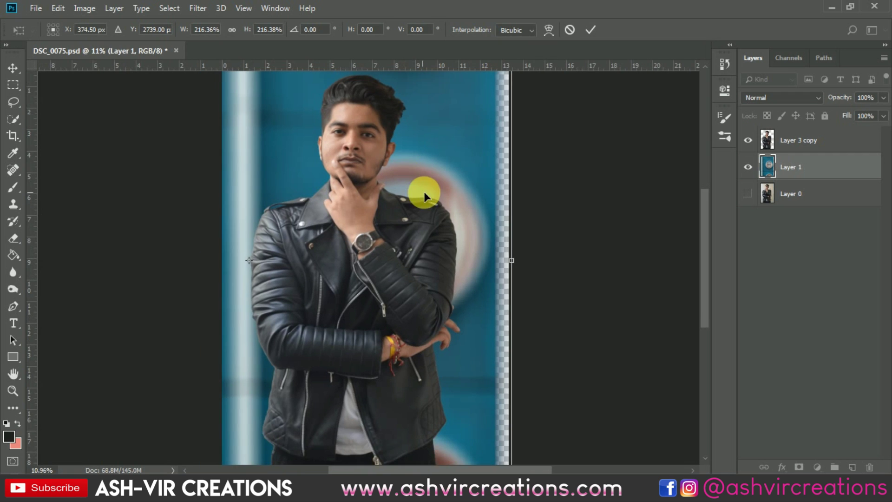
scroll(428, 190, "down", 1)
left_click_drag(439, 194, 423, 194)
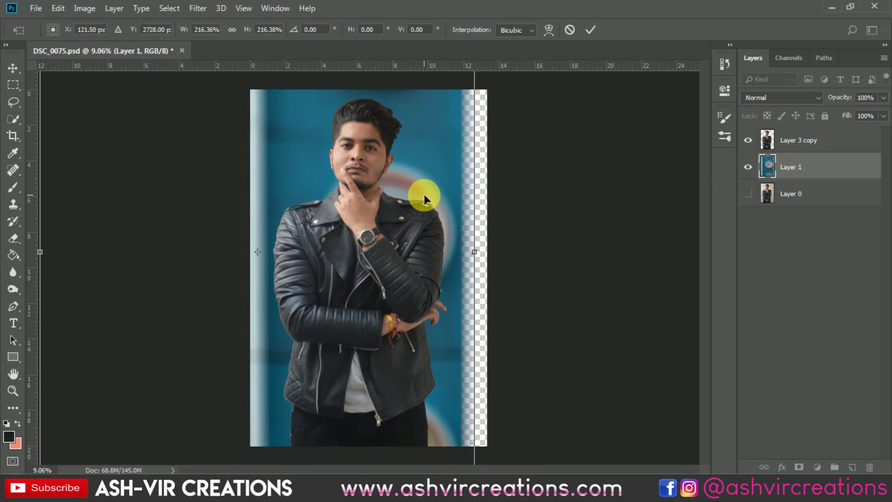
Enlarge the wall to about 237% wide and 224% high, and reposition it slightly behind the man.
scroll(425, 194, "down", 1)
scroll(424, 198, "down", 1)
left_click_drag(434, 256, 445, 263)
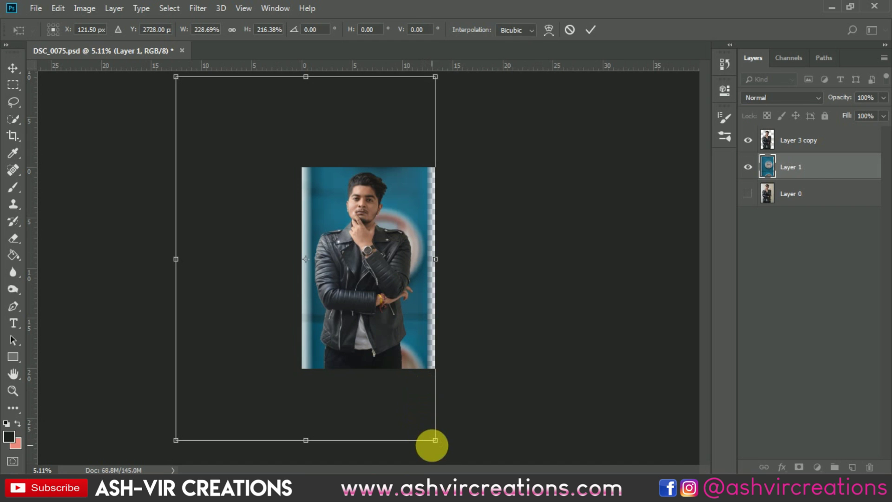
left_click_drag(437, 442, 443, 449)
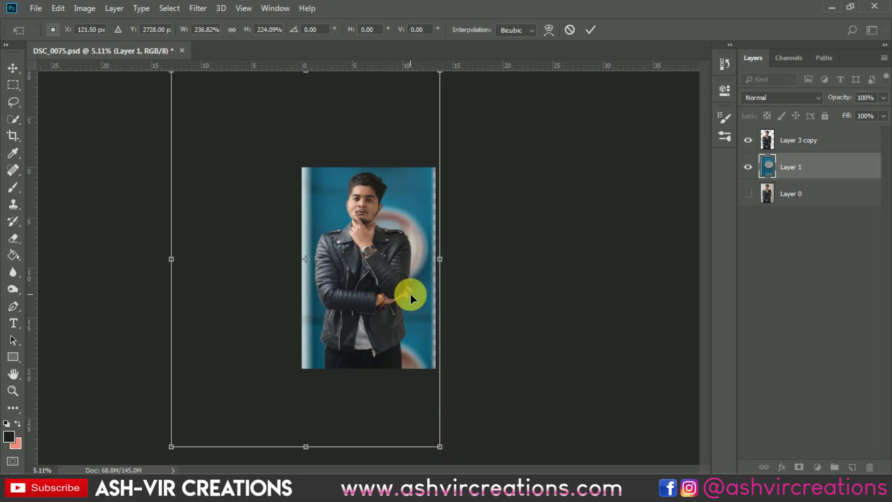
scroll(410, 293, "up", 3)
left_click_drag(411, 293, 430, 288)
Scale the wall up to about 289% wide and 273% high, and shift it behind the man.
scroll(430, 288, "down", 3)
scroll(430, 288, "down", 2)
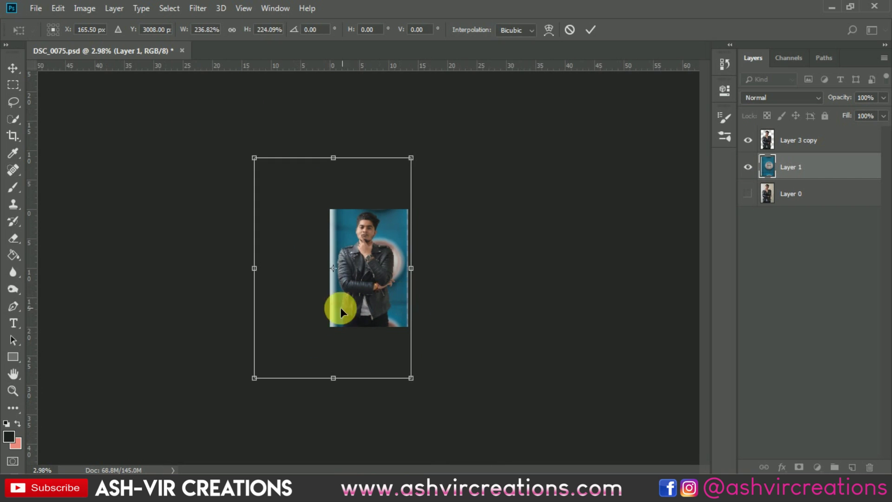
left_click_drag(266, 372, 218, 424)
scroll(367, 247, "up", 3)
left_click_drag(357, 240, 377, 199)
scroll(378, 200, "up", 2)
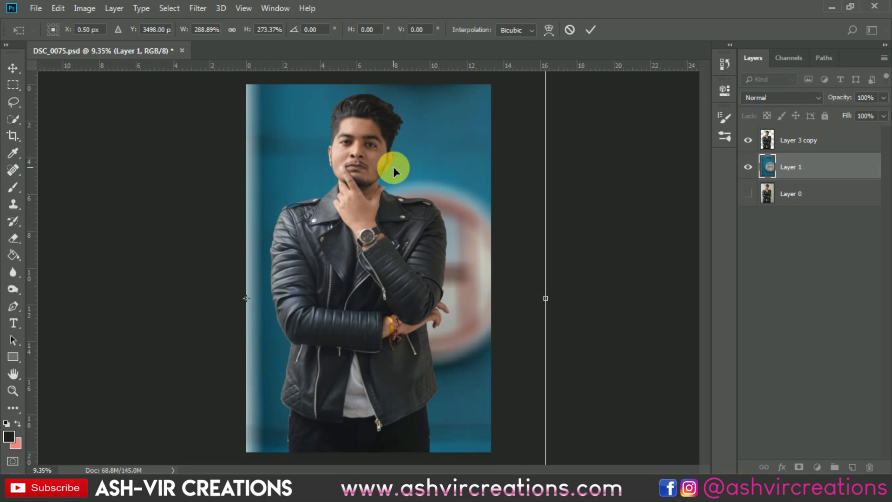
Move the wall up until its lower edge nears the canvas bottom, nudge it down three times, and apply the transform.
scroll(393, 166, "down", 2)
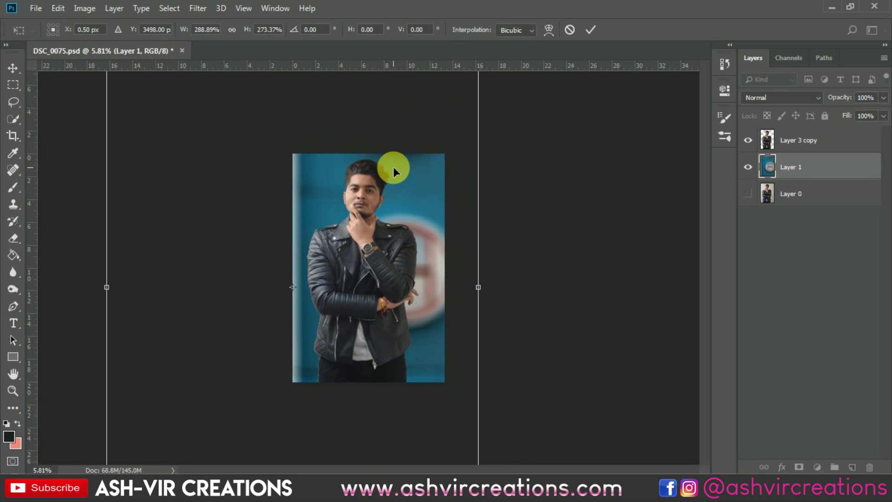
left_click_drag(397, 169, 394, 71)
left_click_drag(411, 260, 403, 169)
scroll(404, 218, "down", 1)
scroll(402, 186, "up", 3)
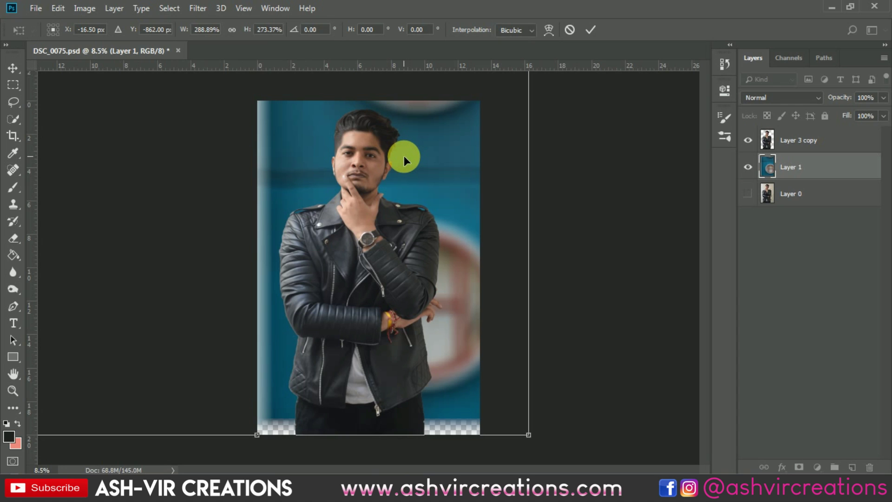
left_click_drag(404, 155, 403, 156)
key("shift+Down")
key("shift+Down")
key("shift+Down")
key("Return")
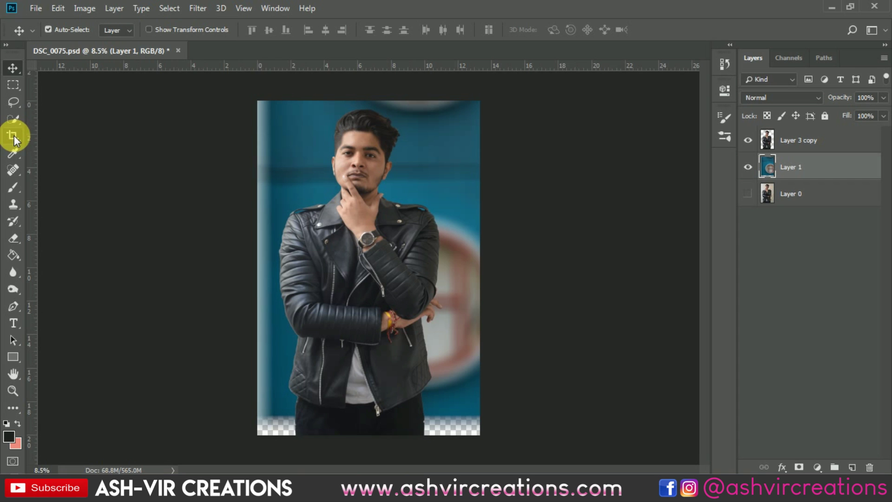
Start a crop with the 1:1 (Square) ratio and shift the image down so the man's head enters the frame.
left_click(14, 135)
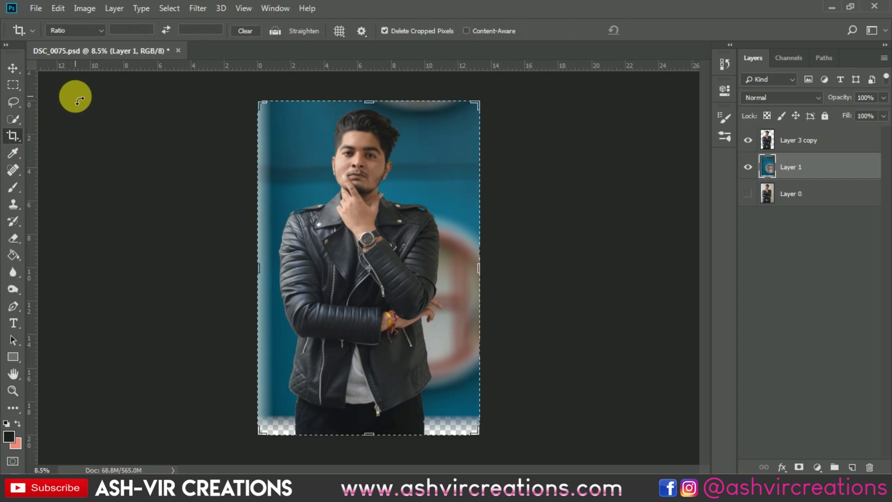
left_click(100, 30)
left_click(95, 83)
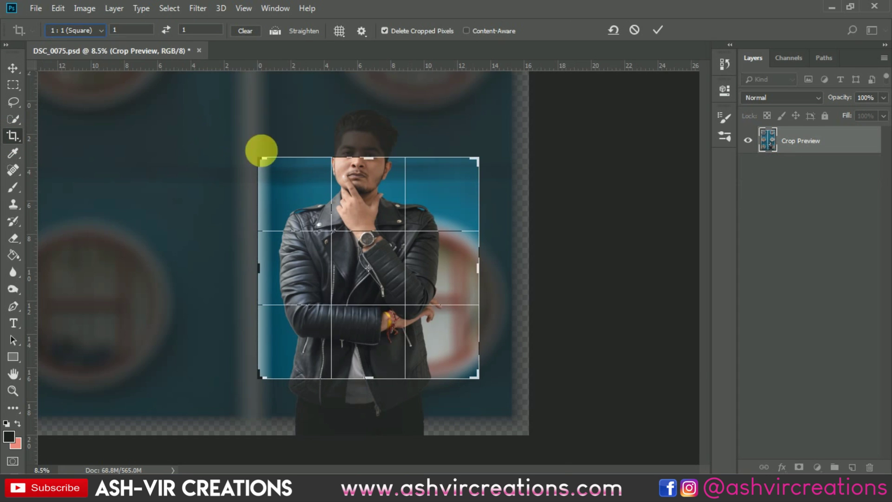
left_click_drag(328, 193, 330, 183)
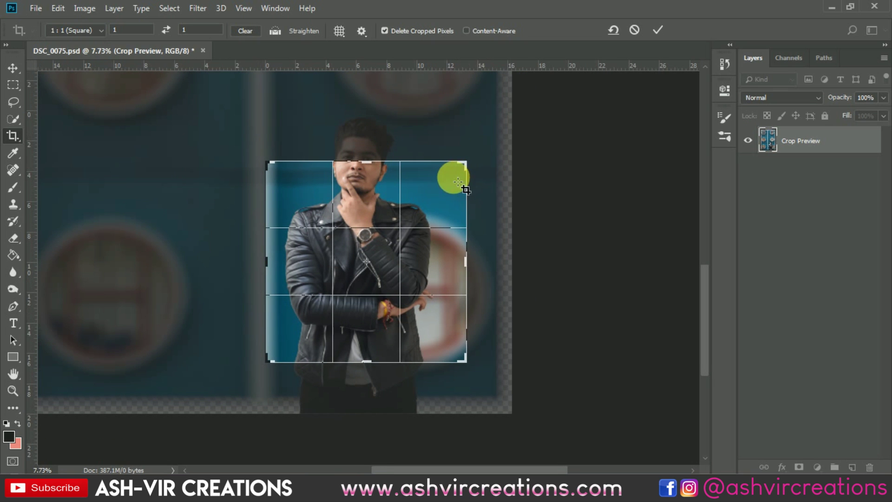
left_click_drag(372, 193, 381, 208)
Enlarge the square crop to include the man's full head and the wall's pale vertical stripe, and apply the crop.
left_click_drag(468, 181, 493, 149)
left_click_drag(375, 183, 383, 208)
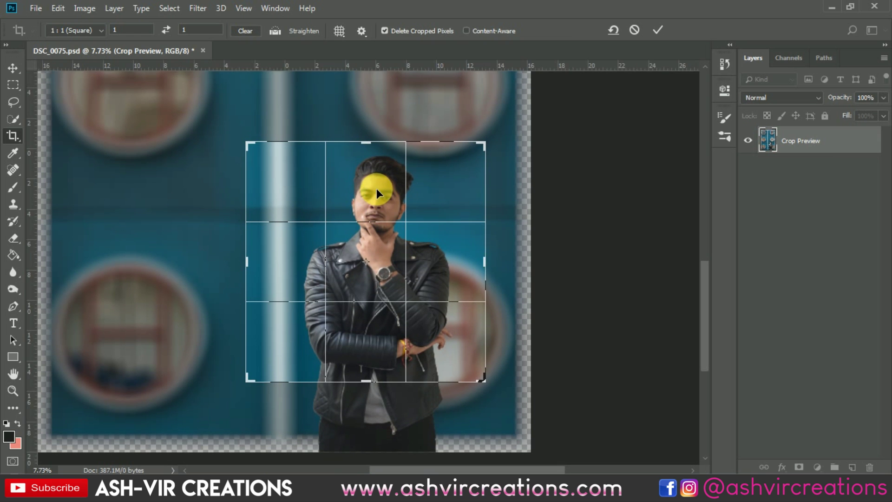
scroll(377, 191, "up", 1)
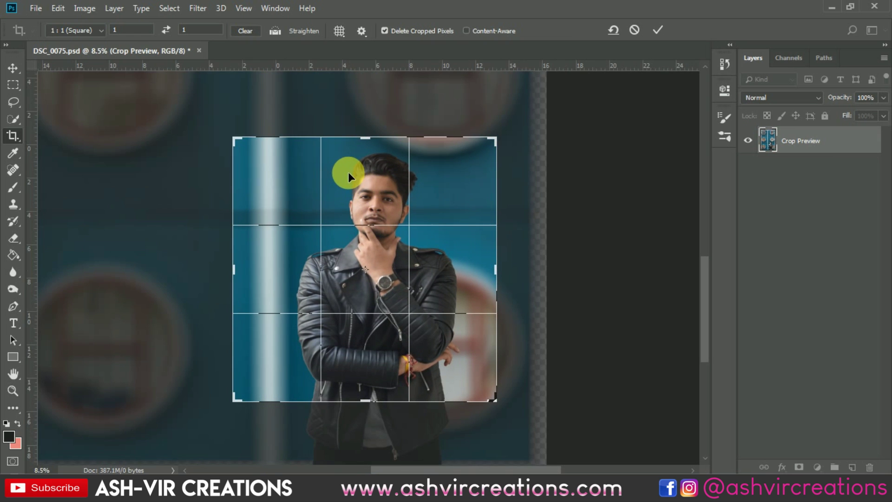
scroll(347, 172, "up", 1)
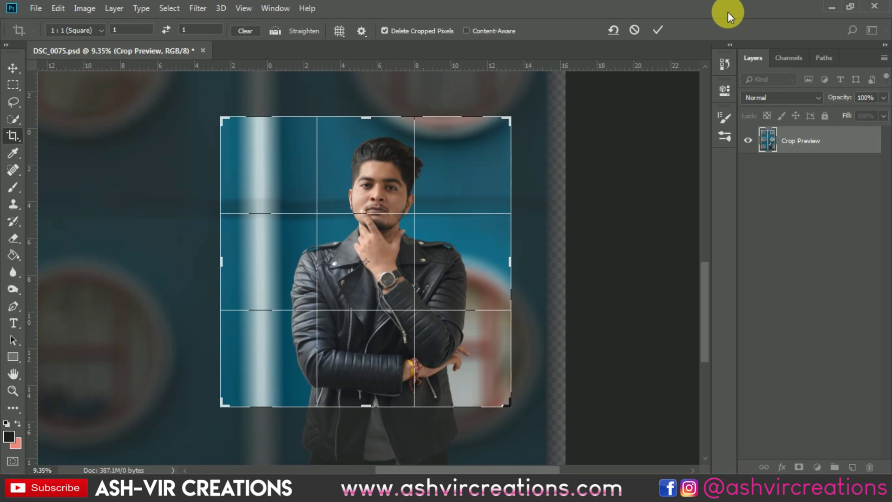
left_click(659, 27)
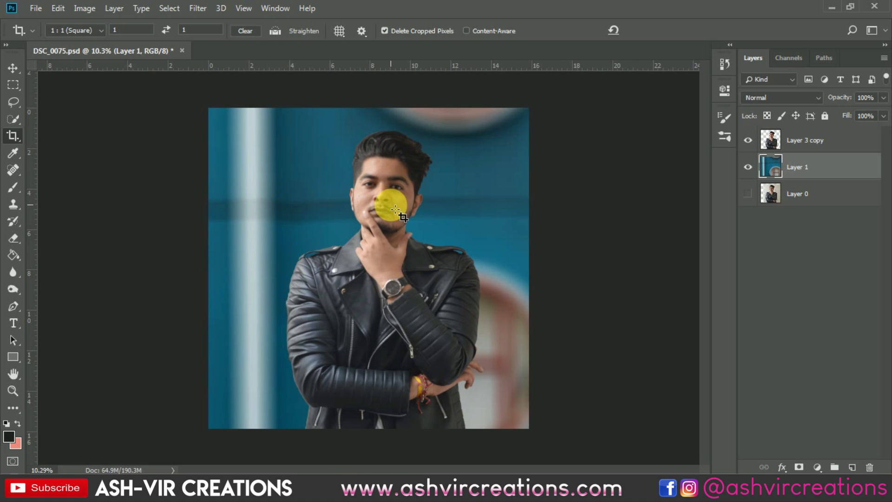
Select the cut-out man's layer and set up the Smudge tool with a Hard Round brush for the hair edges.
key("v")
scroll(391, 204, "up", 2)
scroll(372, 118, "up", 3)
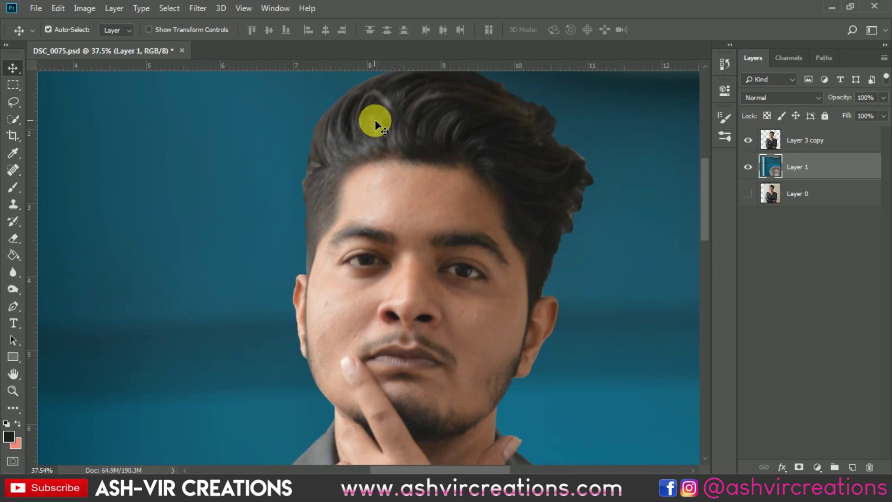
left_click(372, 119)
left_click_drag(384, 239, 388, 323)
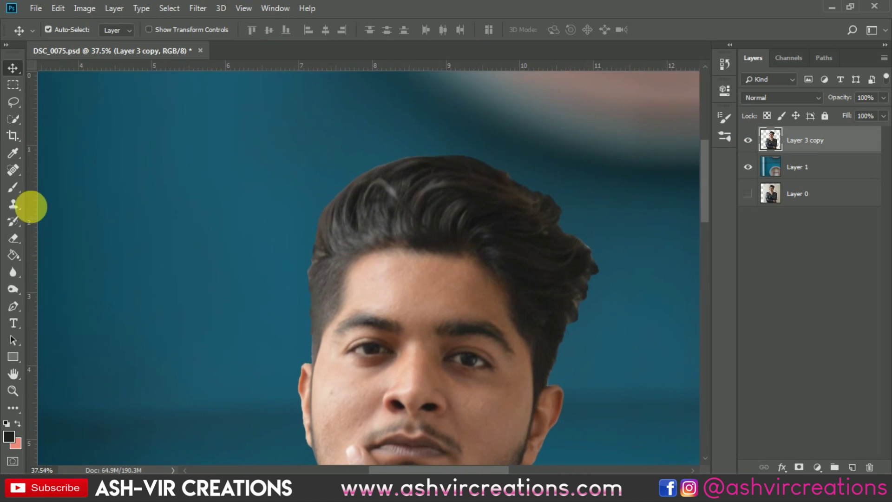
left_click(13, 289)
left_click_drag(13, 272, 62, 295)
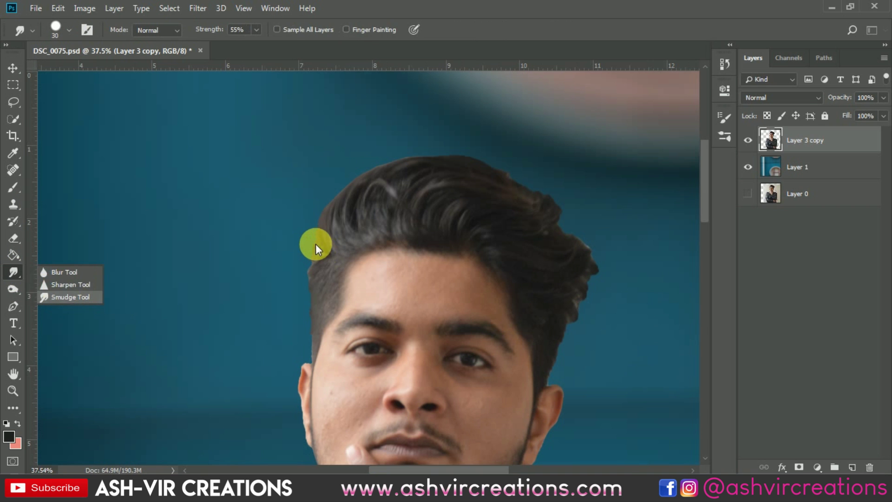
scroll(315, 243, "up", 4)
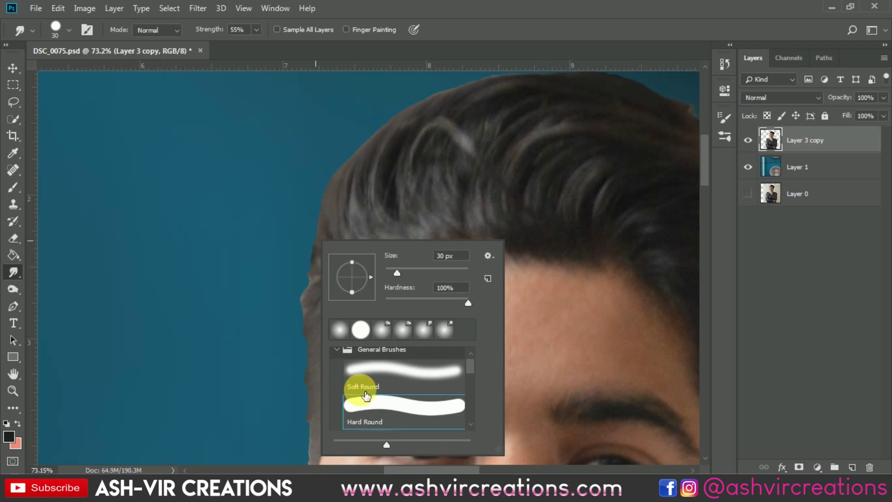
double_click(358, 408)
key("]")
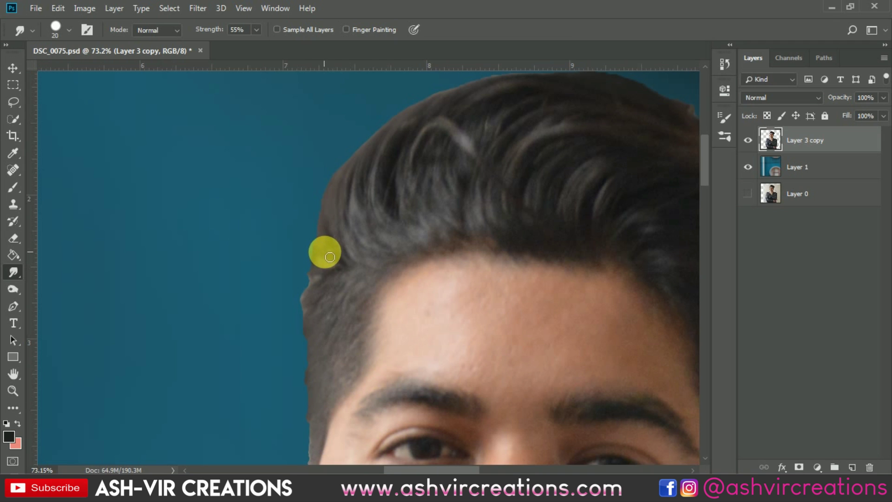
Smudge the cut-out hair edge along the left side and crown outward, using a 35 px brush.
mouse_move(329, 257)
left_mouse_down()
mouse_move(313, 208)
mouse_move(338, 258)
mouse_move(329, 232)
mouse_move(334, 186)
mouse_move(366, 256)
left_mouse_up()
key("]")
scroll(341, 188, "down", 2)
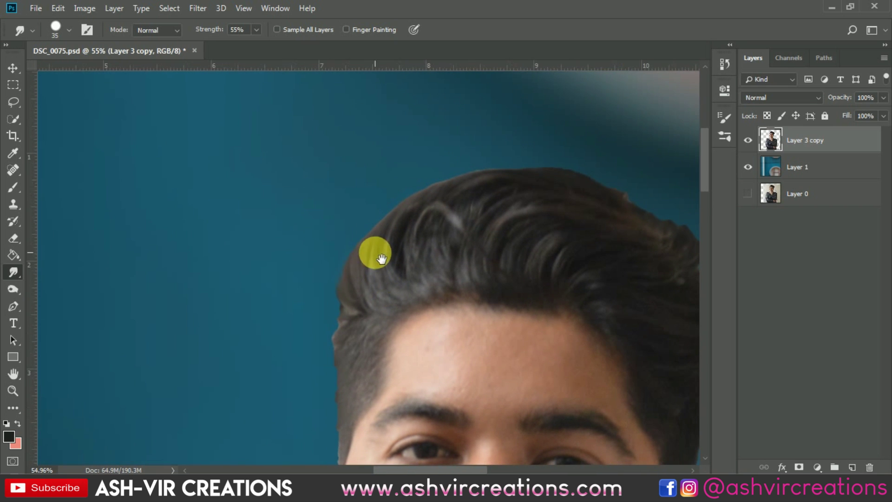
mouse_move(354, 276)
left_mouse_down()
mouse_move(405, 196)
mouse_move(381, 235)
mouse_move(425, 190)
mouse_move(405, 204)
mouse_move(468, 176)
mouse_move(446, 195)
mouse_move(524, 168)
mouse_move(440, 167)
mouse_move(546, 206)
mouse_move(504, 203)
mouse_move(556, 213)
mouse_move(561, 229)
mouse_move(569, 219)
mouse_move(549, 220)
mouse_move(576, 231)
mouse_move(556, 230)
mouse_move(579, 240)
mouse_move(565, 244)
mouse_move(648, 218)
left_mouse_up()
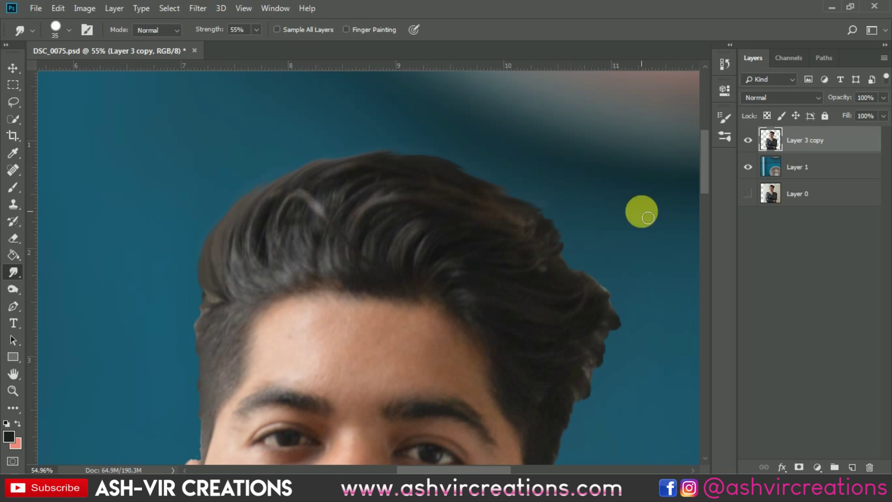
Check the cut-out with the wall layer hidden, show it again, and smudge the right hair edge down towards the ear.
left_click(747, 168)
left_click(748, 167)
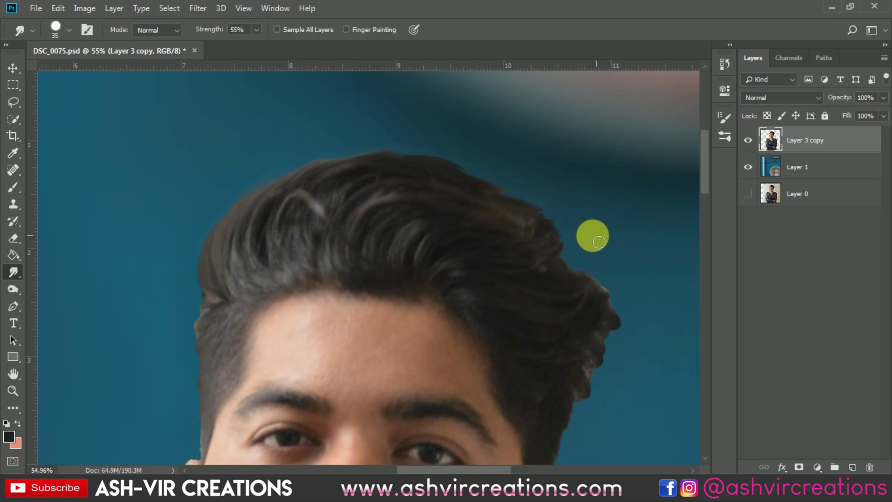
mouse_move(542, 225)
left_mouse_down()
mouse_move(563, 263)
mouse_move(552, 267)
mouse_move(591, 260)
mouse_move(566, 273)
mouse_move(589, 274)
mouse_move(578, 258)
mouse_move(550, 254)
mouse_move(593, 262)
mouse_move(592, 252)
mouse_move(571, 248)
mouse_move(562, 260)
mouse_move(594, 254)
mouse_move(588, 289)
mouse_move(592, 281)
mouse_move(617, 292)
mouse_move(600, 293)
mouse_move(615, 298)
mouse_move(632, 323)
mouse_move(624, 340)
mouse_move(629, 331)
mouse_move(617, 324)
mouse_move(630, 346)
mouse_move(618, 325)
mouse_move(597, 384)
mouse_move(579, 316)
mouse_move(568, 320)
mouse_move(573, 293)
mouse_move(548, 370)
left_mouse_up()
key("bracketleft")
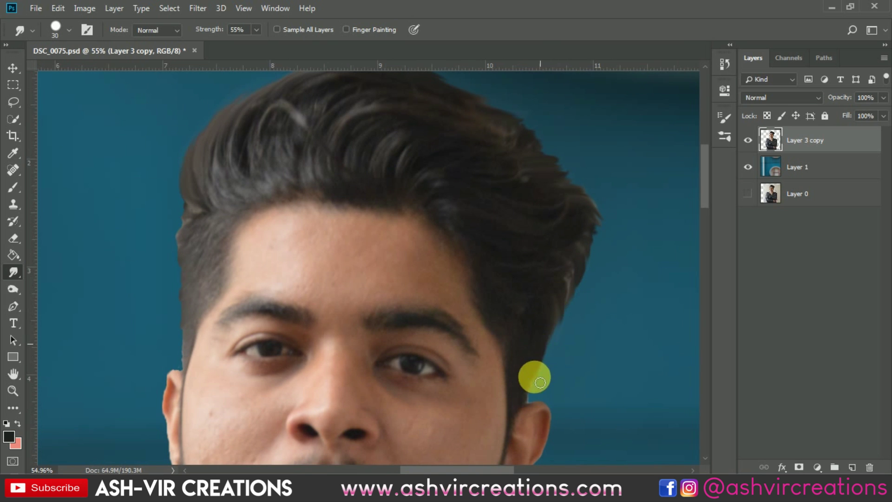
Smooth the left hair edge from the temple down to the ear with the Smudge tool at 30 px.
scroll(528, 229, "down", 1)
scroll(360, 191, "up", 4)
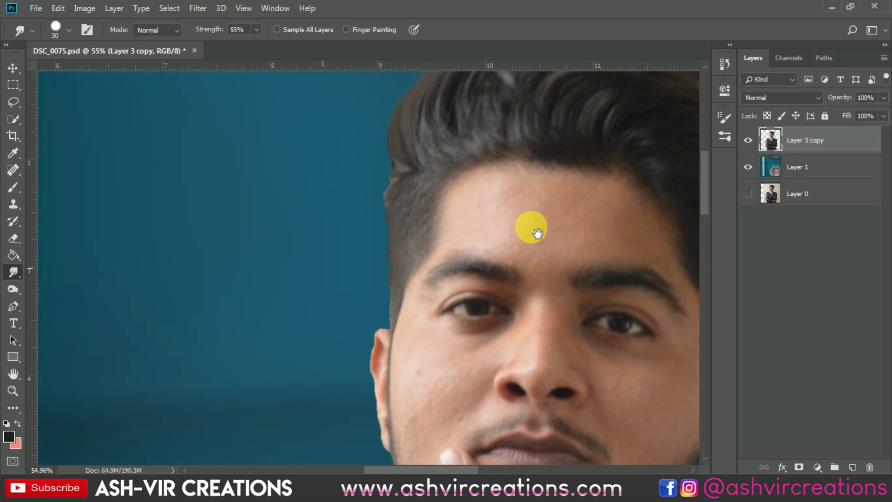
mouse_move(380, 183)
left_mouse_down()
mouse_move(451, 247)
mouse_move(420, 288)
left_mouse_up()
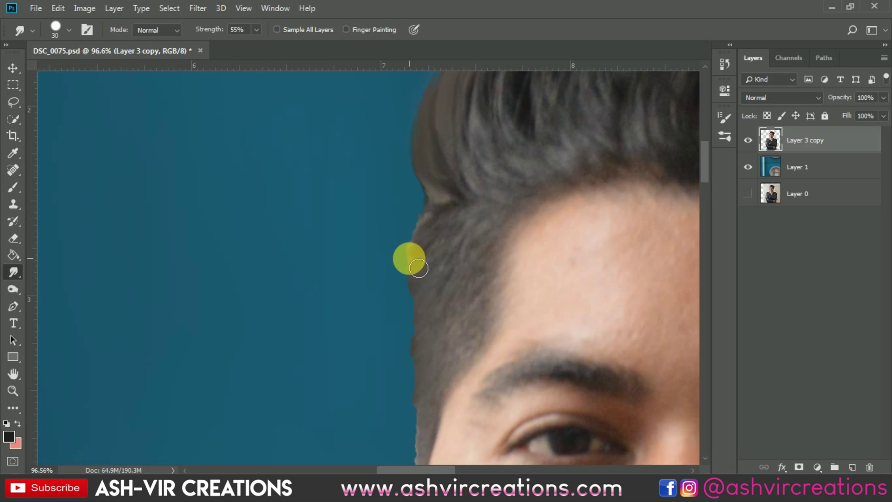
mouse_move(432, 230)
left_mouse_down()
mouse_move(416, 295)
mouse_move(426, 271)
mouse_move(419, 344)
mouse_move(425, 316)
mouse_move(429, 356)
left_mouse_up()
left_click_drag(409, 385, 424, 265)
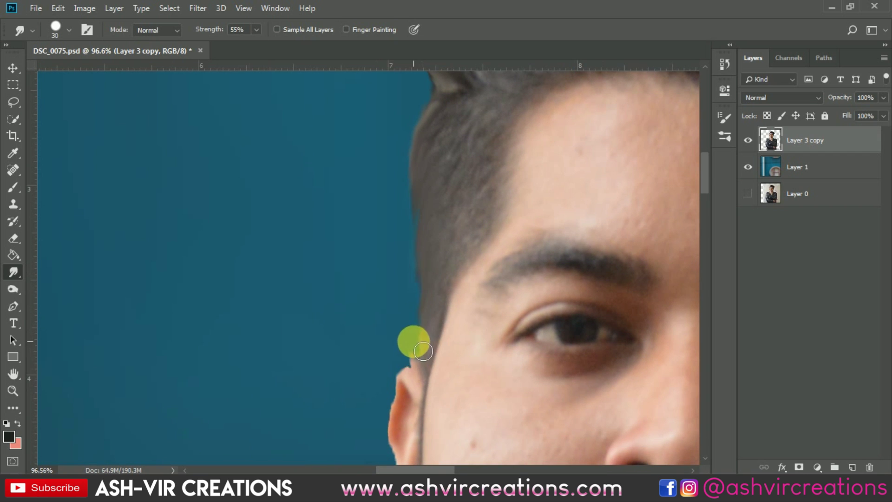
left_click_drag(438, 371, 431, 355)
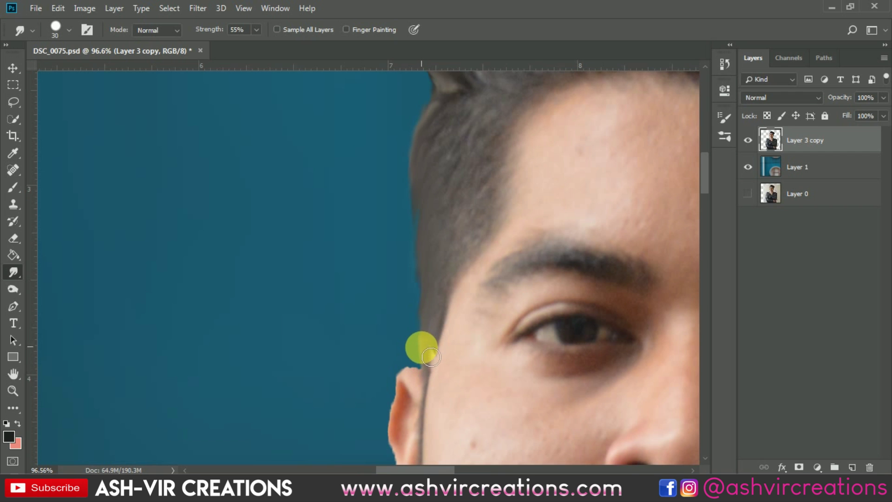
Smudge the narrow sideburn edge just above the left ear with a small brush of 10 to 15 px.
key("bracketleft")
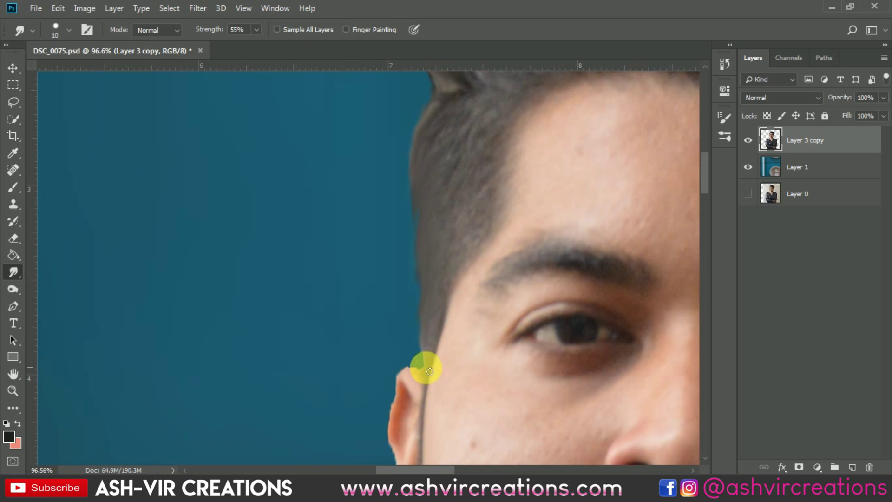
scroll(425, 353, "up", 3)
mouse_move(433, 363)
left_mouse_down()
mouse_move(437, 388)
mouse_move(419, 373)
left_mouse_up()
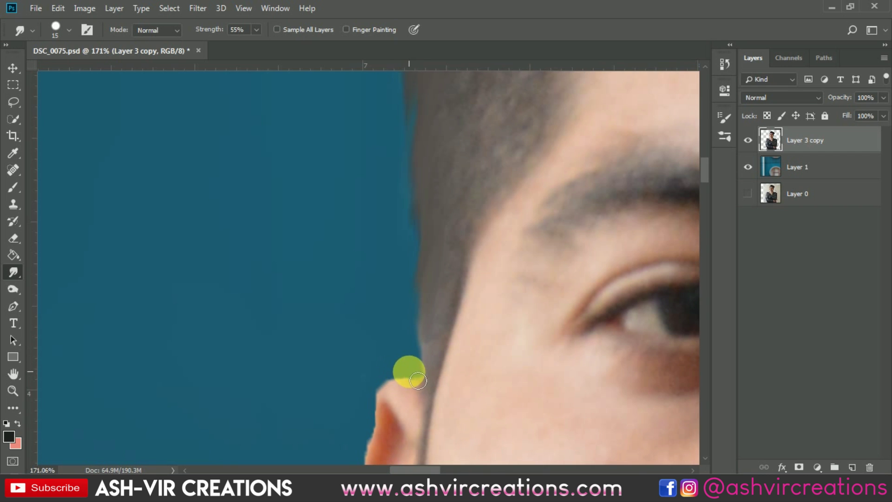
Refine the left hair edge between the ear and the upper hair with a 20 px Smudge brush.
scroll(409, 371, "down", 5)
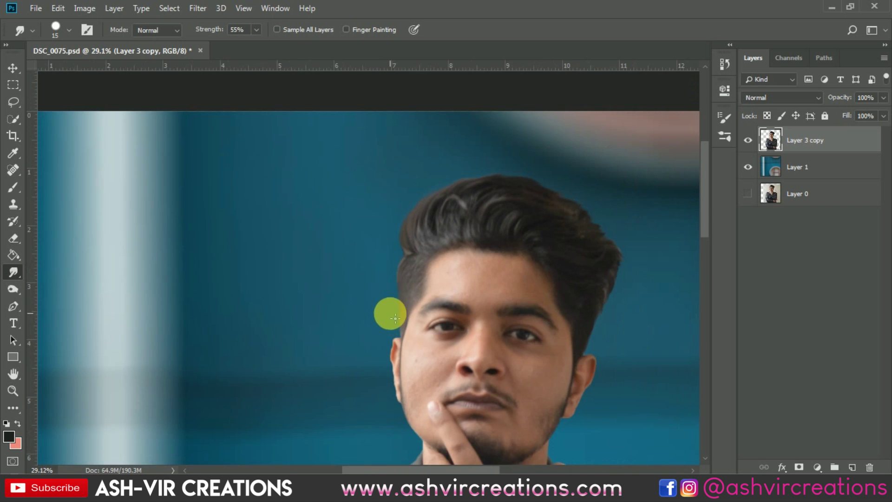
scroll(389, 306, "up", 2)
scroll(401, 329, "up", 2)
mouse_move(419, 416)
left_mouse_down()
mouse_move(423, 297)
mouse_move(358, 218)
mouse_move(425, 224)
mouse_move(438, 195)
mouse_move(438, 209)
mouse_move(408, 177)
left_mouse_up()
key("bracketright")
key("bracketright")
scroll(440, 207, "up", 1)
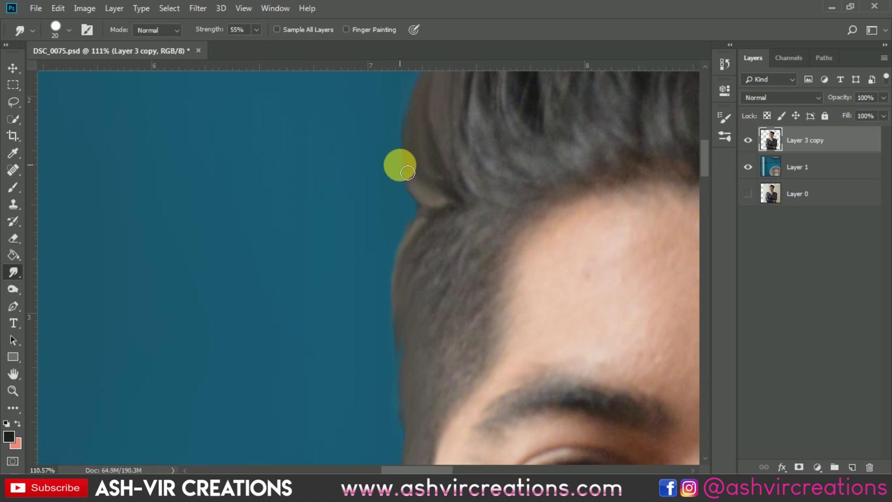
scroll(413, 171, "down", 5)
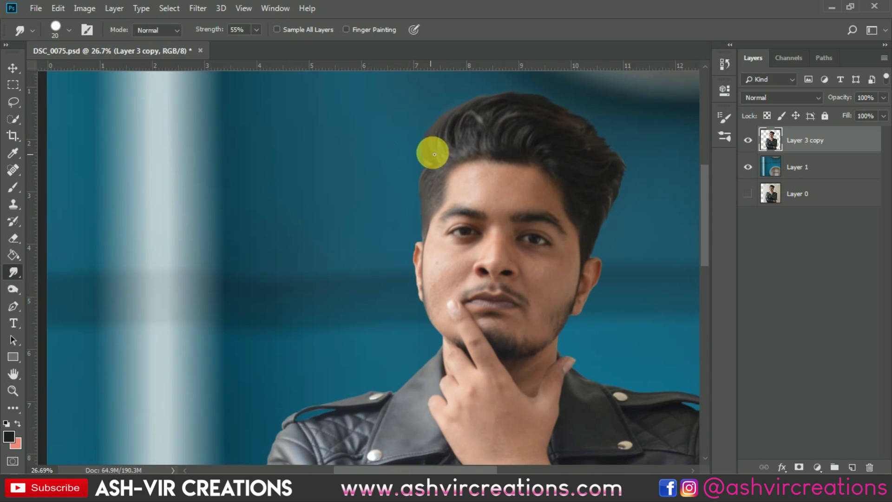
Darken the left side of the man's hair with the Burn tool at Midtones range and 82% exposure.
mouse_move(16, 282)
left_mouse_down()
mouse_move(67, 288)
mouse_move(69, 299)
left_mouse_up()
scroll(439, 139, "up", 4)
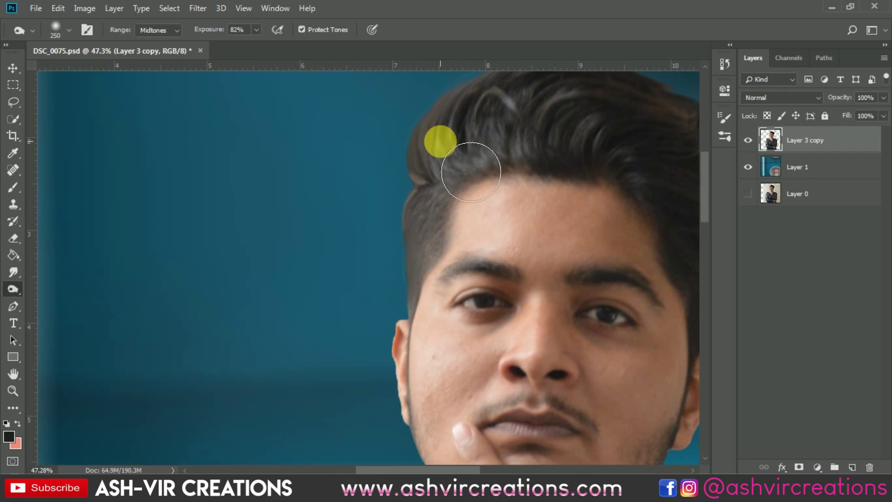
key("bracketright")
scroll(161, 213, "down", 1)
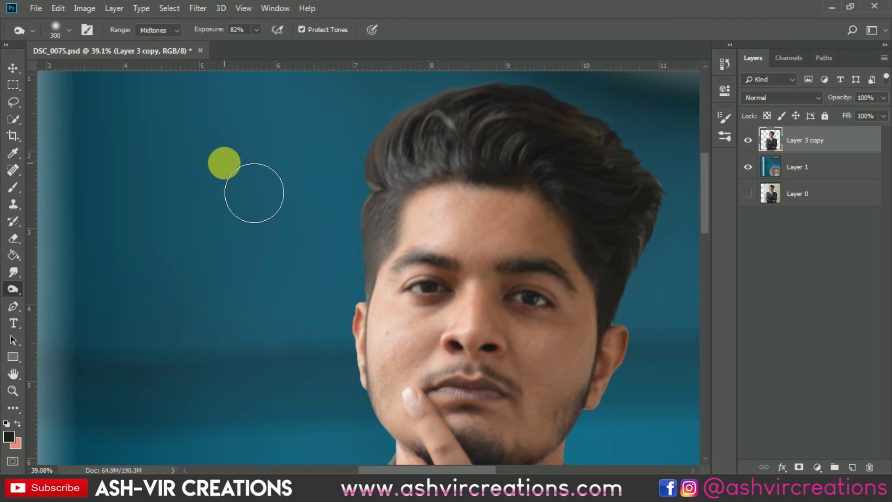
scroll(209, 207, "down", 2)
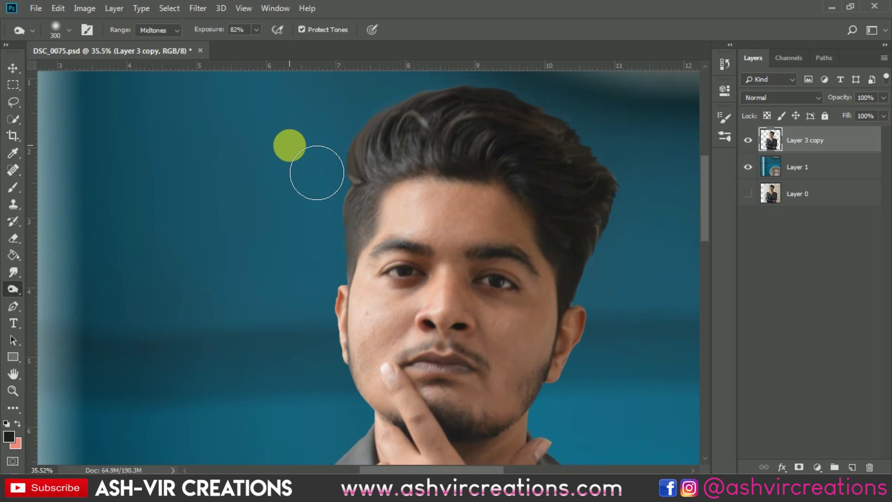
scroll(321, 174, "up", 1)
left_click_drag(390, 264, 366, 312)
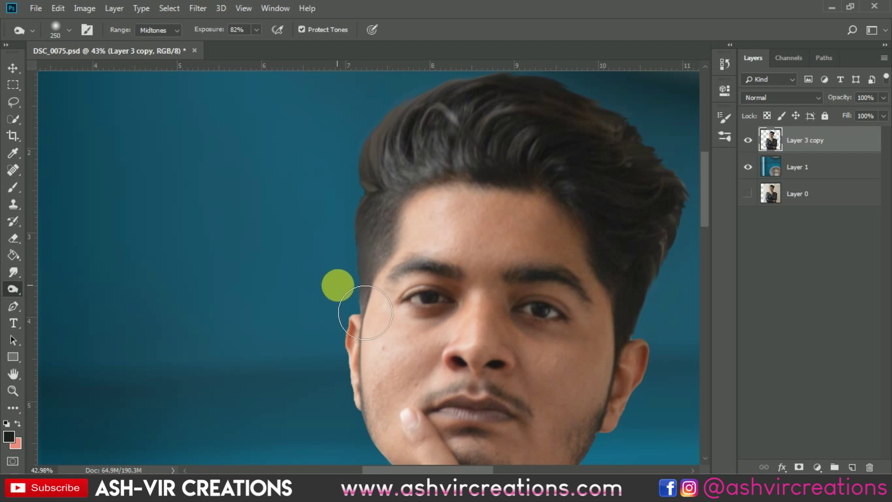
Burn the left sideburn above the ear with a smaller brush of 80 to 100 px.
scroll(364, 309, "up", 4)
key("bracketleft")
key("bracketleft")
key("bracketleft")
key("bracketleft")
key("bracketleft")
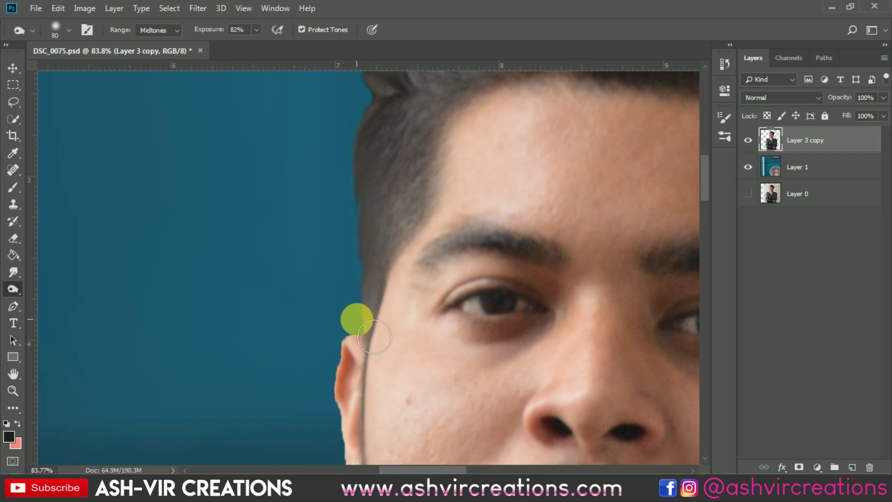
key("bracketright")
key("bracketright")
key("bracketright")
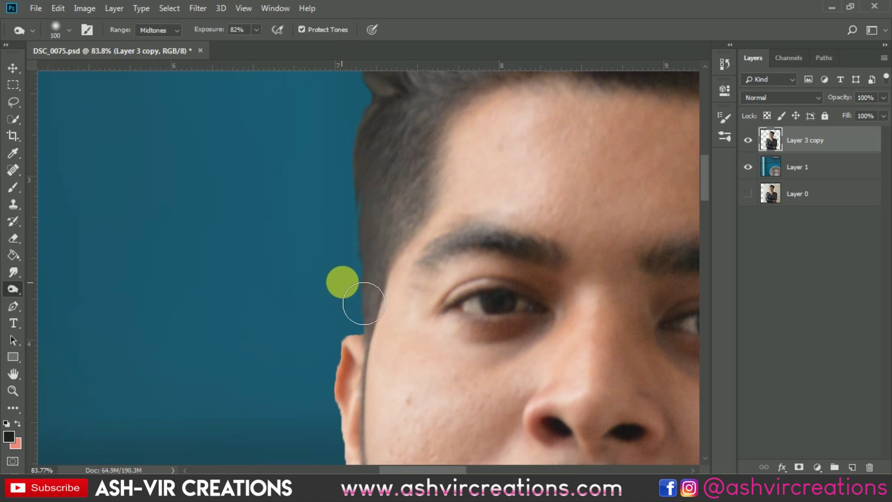
Enlarge the Burn brush to 1100 px, reduce it to 1000 px, and darken the hair over the whole head.
scroll(352, 184, "down", 4)
scroll(364, 200, "down", 4)
key("bracketright")
key("bracketright")
key("bracketright")
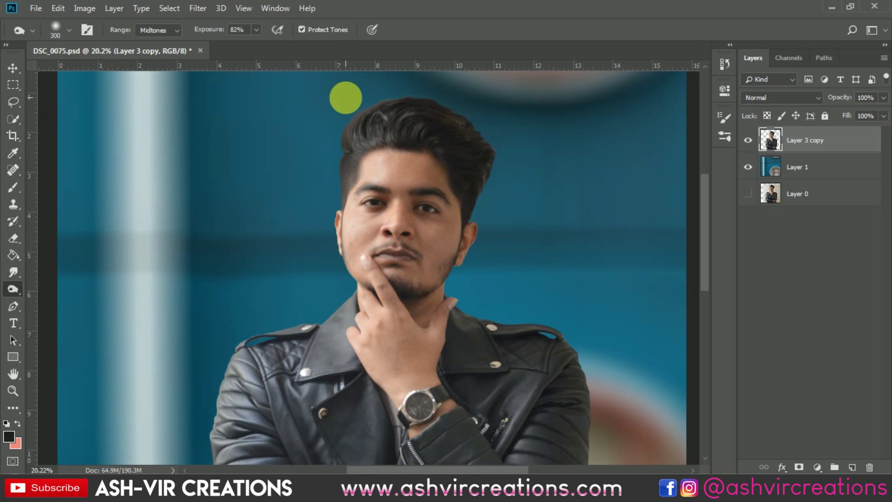
key("bracketright")
key("bracketright")
key("bracketright")
key("bracketright")
key("bracketright")
key("bracketright")
key("bracketright")
key("bracketright")
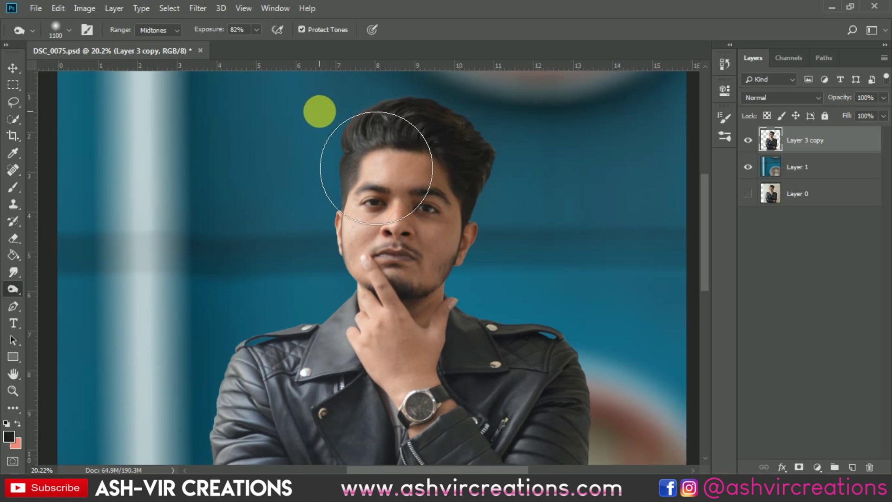
scroll(311, 100, "down", 2)
scroll(311, 101, "down", 1)
key("bracketleft")
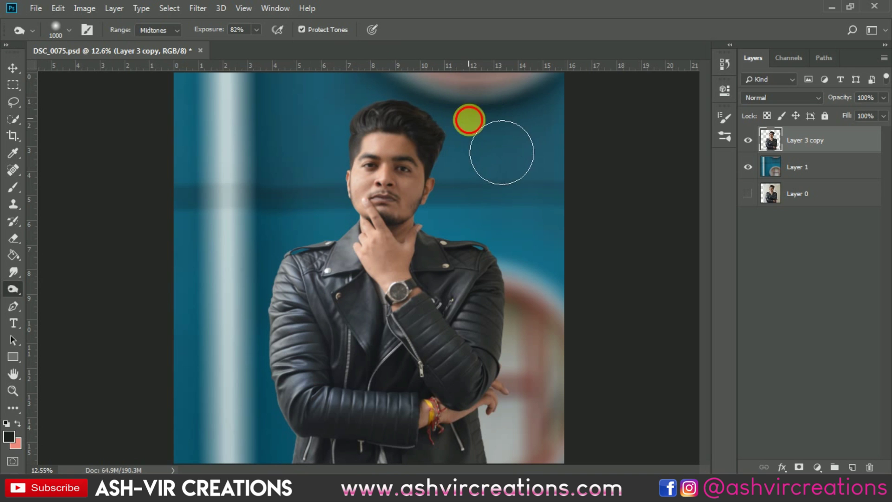
scroll(478, 121, "up", 4)
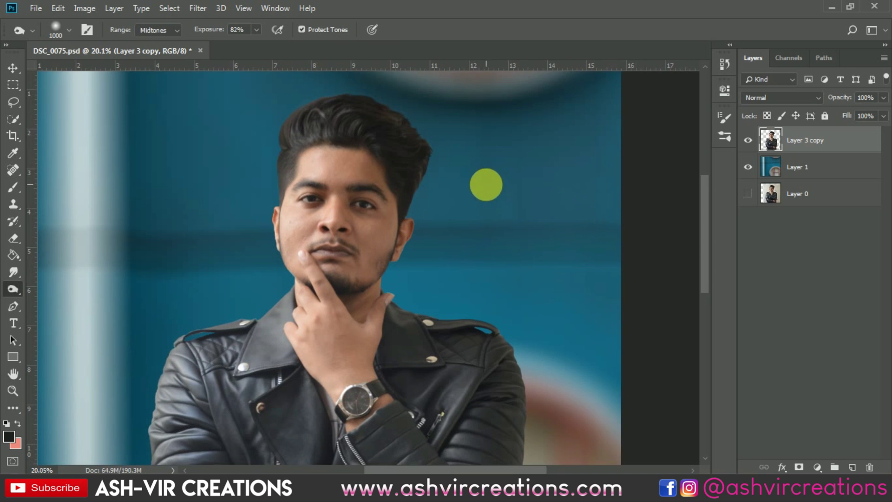
Smudge the hair edge just above the right-hand ear at 55% strength, reducing the brush from 20 to 10 px.
left_click_drag(488, 183, 552, 241)
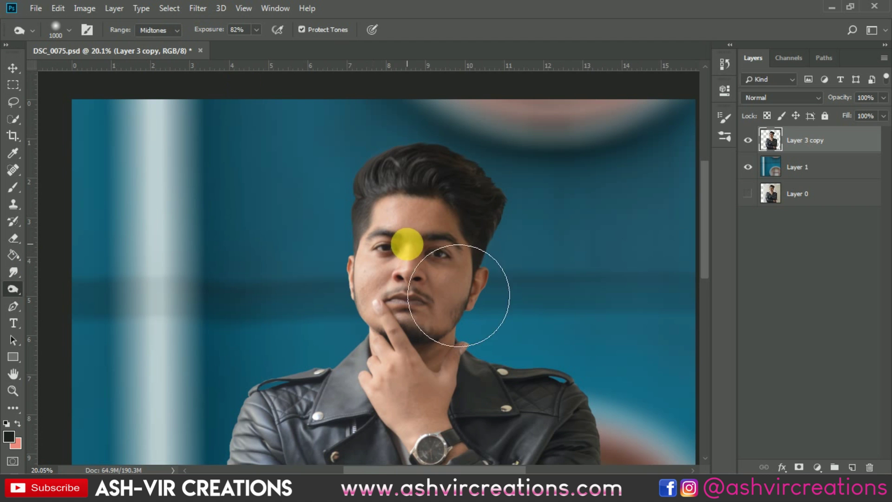
scroll(397, 239, "down", 8)
scroll(356, 169, "up", 5)
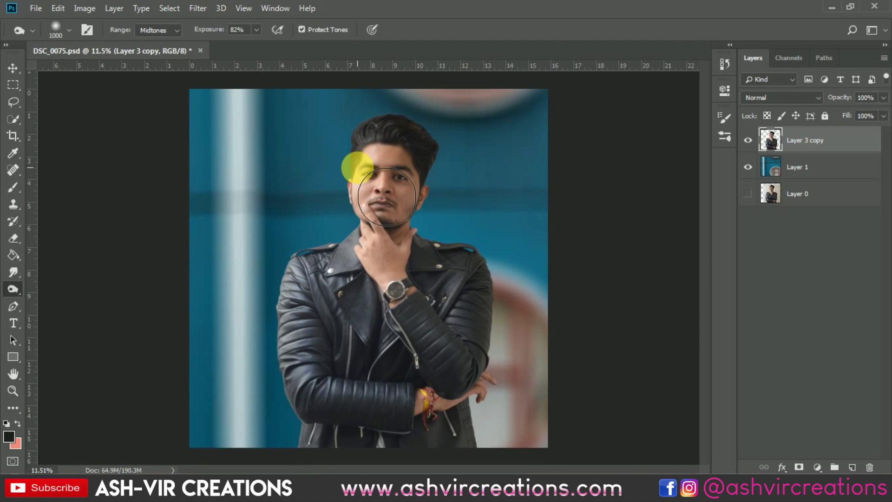
scroll(366, 156, "up", 5)
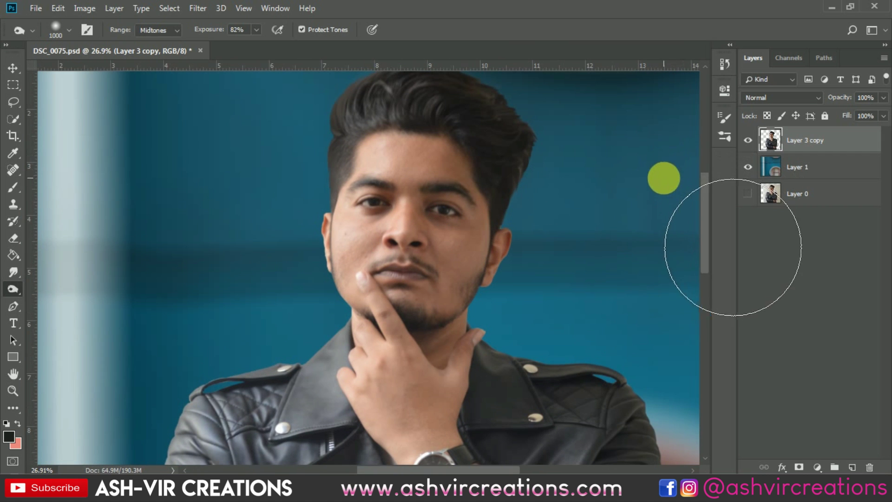
scroll(265, 213, "up", 3)
left_click_drag(519, 200, 175, 215)
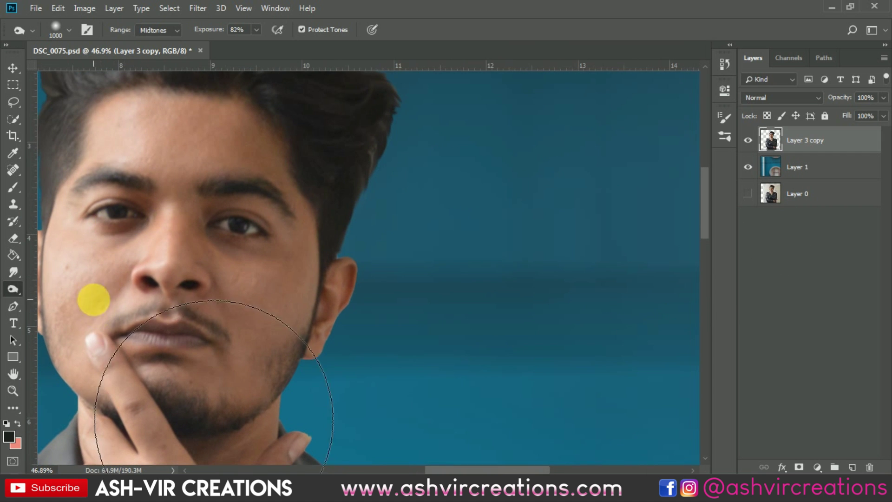
left_click(11, 271)
scroll(288, 250, "up", 6)
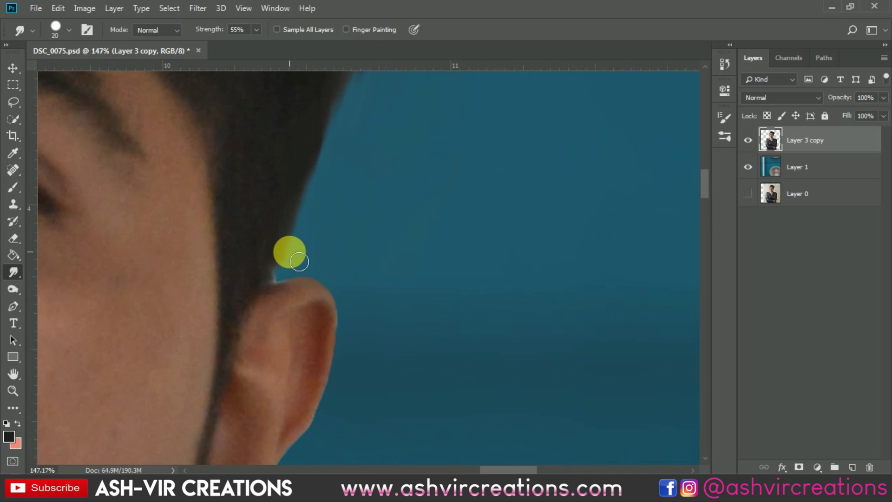
mouse_move(280, 284)
left_mouse_down()
mouse_move(271, 275)
mouse_move(293, 301)
left_mouse_up()
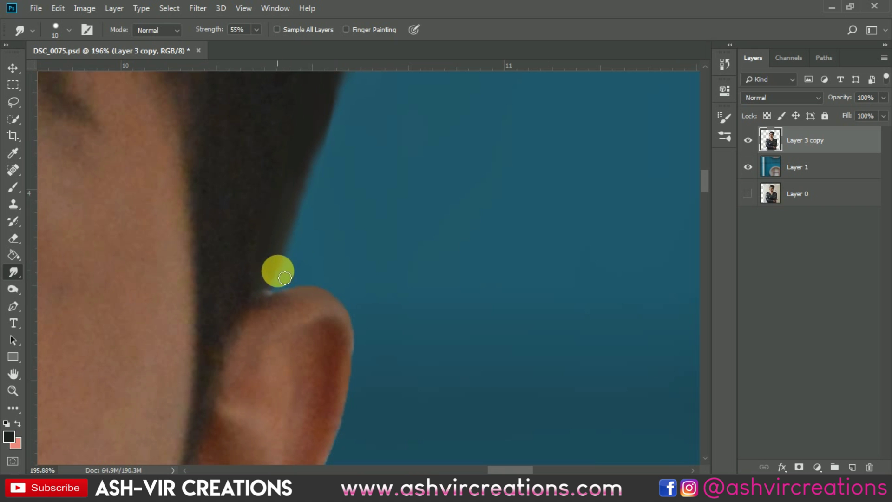
scroll(290, 292, "down", 4)
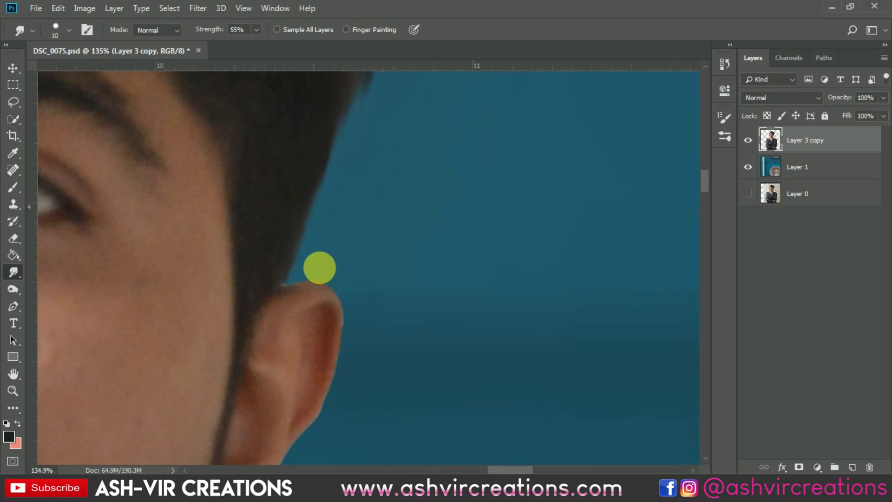
Smudge the corner where the hair meets the top of the right-hand ear to clean up the light gap.
scroll(321, 266, "up", 3)
mouse_move(307, 286)
left_mouse_down()
mouse_move(332, 265)
mouse_move(330, 273)
left_mouse_up()
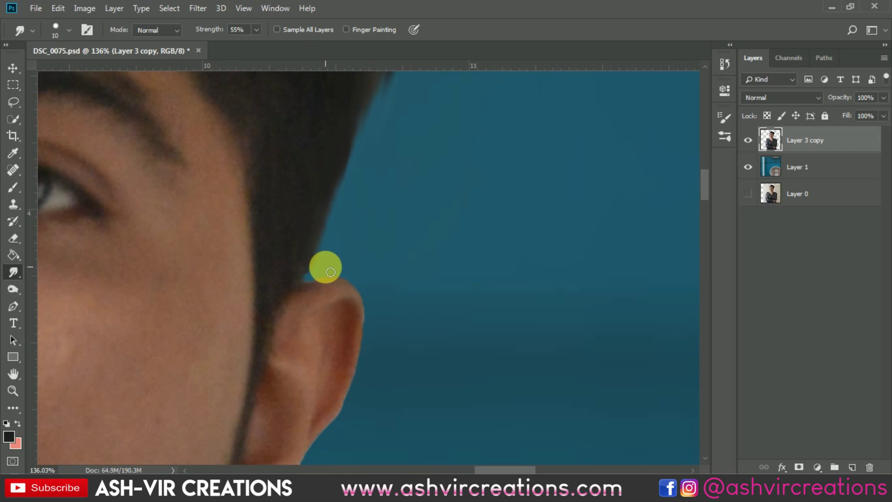
scroll(331, 265, "up", 3)
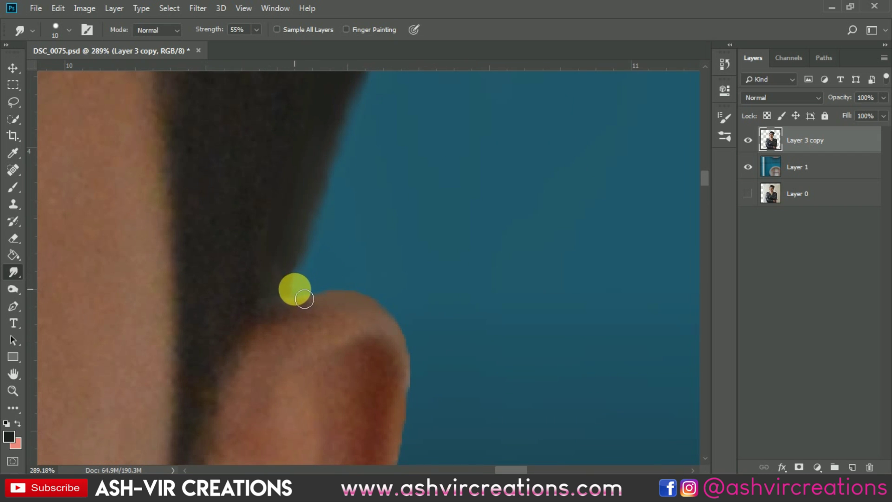
mouse_move(301, 304)
left_mouse_down()
mouse_move(365, 296)
mouse_move(293, 293)
mouse_move(312, 289)
mouse_move(324, 305)
left_mouse_up()
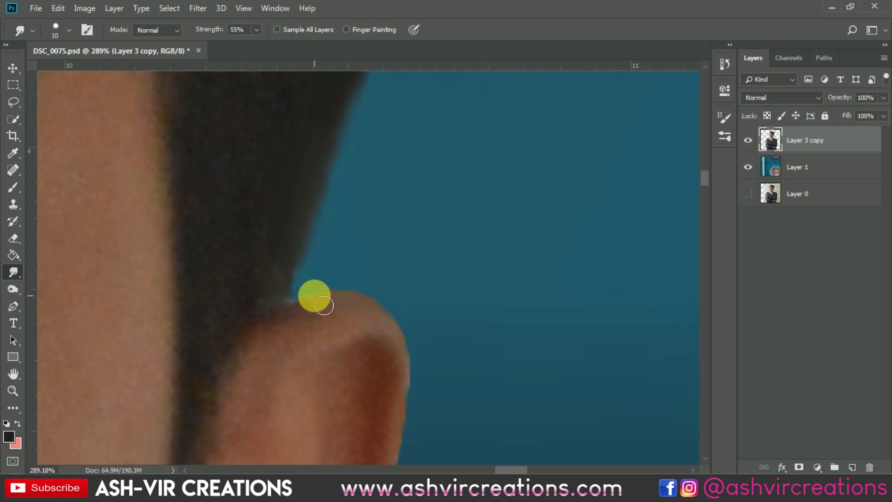
scroll(327, 284, "down", 10)
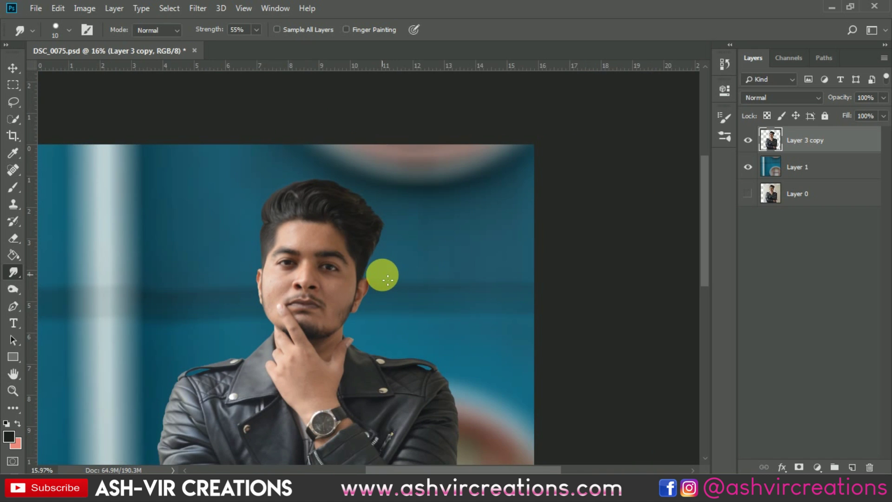
Examine the whole composite and the jacket's left shoulder and sleeve edges against the blurred wall.
scroll(386, 276, "down", 2)
left_click_drag(328, 246, 330, 249)
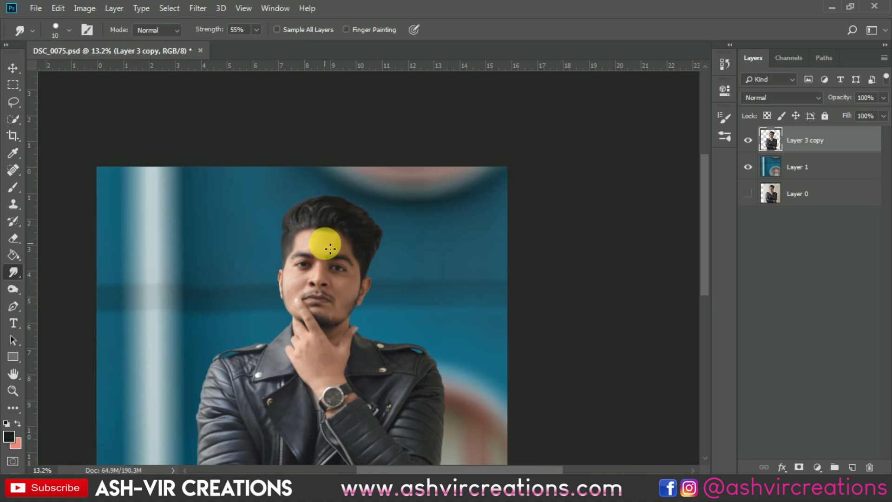
key("v")
scroll(324, 246, "down", 3)
scroll(324, 246, "up", 3)
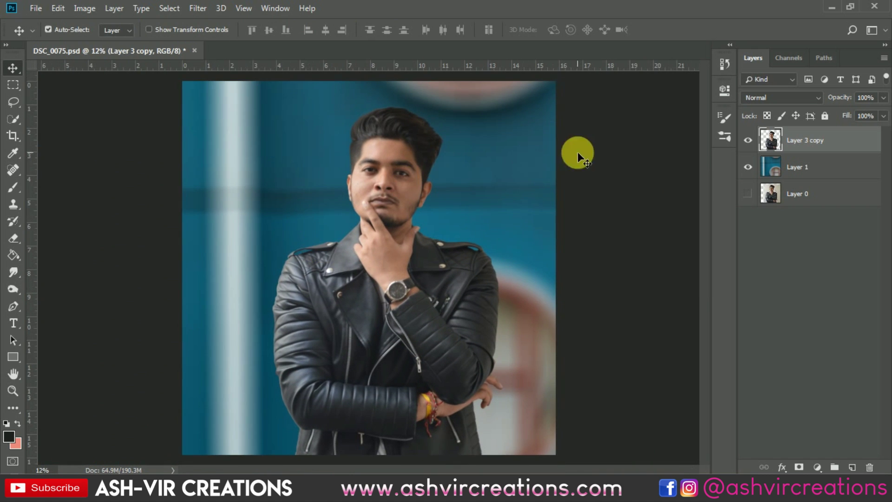
scroll(213, 327, "up", 4)
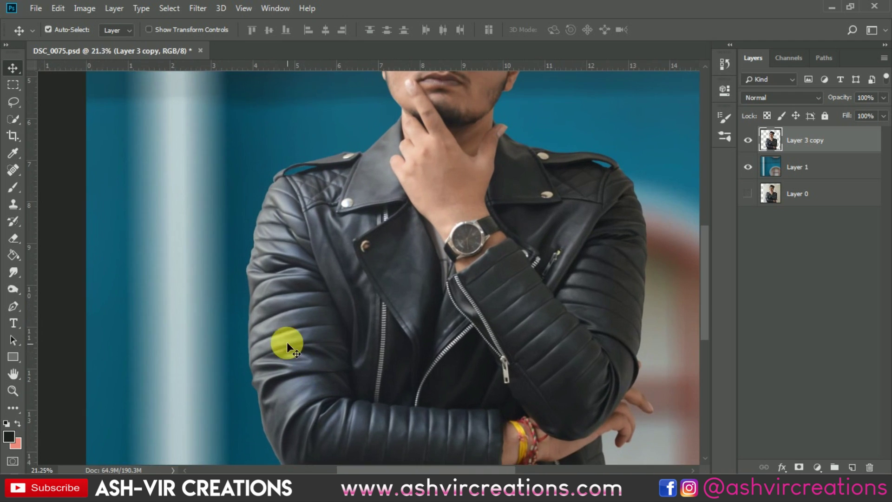
scroll(264, 293, "up", 1)
scroll(283, 206, "up", 4)
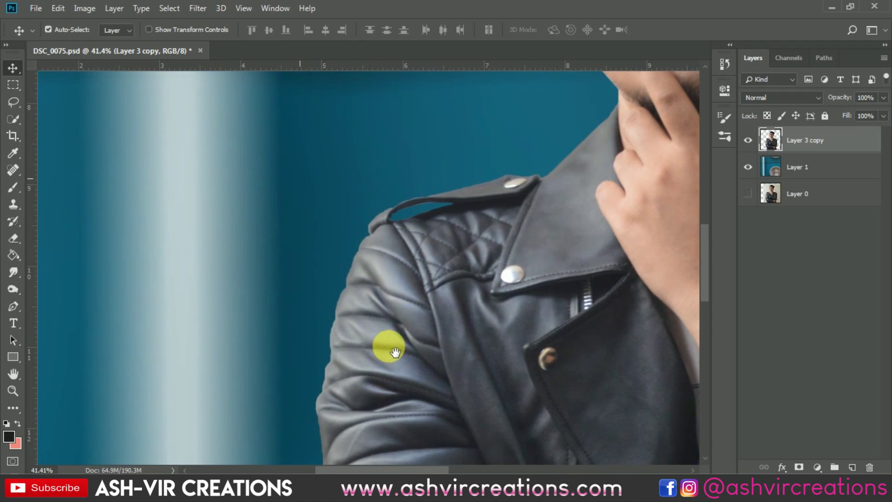
Soften the outer edge of the left jacket sleeve with the Blur tool at 39% strength and a 100 px brush.
left_click(15, 274)
left_click(65, 274)
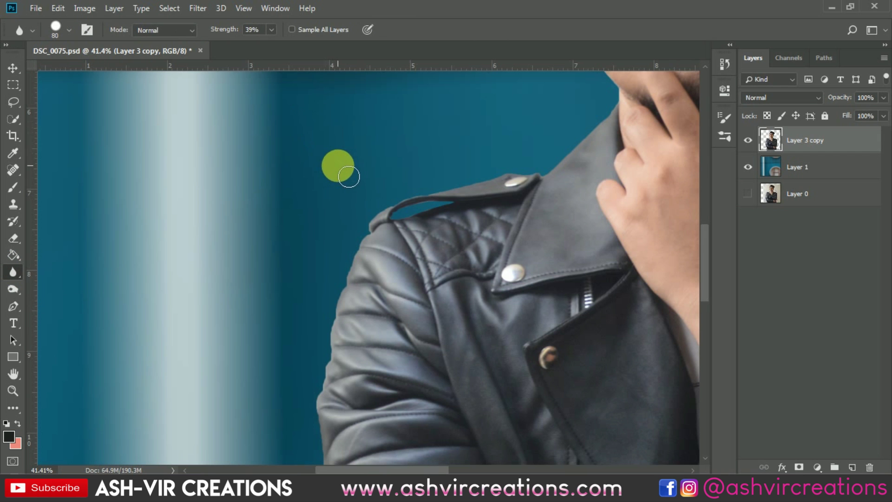
scroll(337, 166, "up", 1)
scroll(338, 166, "up", 1)
key("bracketright")
key("bracketright")
mouse_move(372, 231)
left_mouse_down()
mouse_move(333, 313)
mouse_move(368, 315)
left_mouse_up()
mouse_move(416, 273)
left_mouse_down()
mouse_move(418, 217)
mouse_move(467, 119)
left_mouse_up()
mouse_move(412, 213)
left_mouse_down()
mouse_move(375, 276)
mouse_move(392, 227)
mouse_move(385, 304)
left_mouse_up()
mouse_move(413, 331)
left_mouse_down()
mouse_move(393, 218)
mouse_move(376, 198)
left_mouse_up()
mouse_move(375, 251)
left_mouse_down()
mouse_move(375, 348)
mouse_move(368, 208)
mouse_move(365, 340)
mouse_move(367, 280)
mouse_move(382, 356)
mouse_move(387, 334)
mouse_move(354, 221)
mouse_move(340, 244)
mouse_move(382, 358)
mouse_move(373, 253)
mouse_move(426, 382)
mouse_move(376, 302)
mouse_move(372, 293)
mouse_move(419, 393)
mouse_move(430, 397)
mouse_move(412, 363)
mouse_move(450, 421)
mouse_move(469, 423)
mouse_move(473, 322)
mouse_move(448, 312)
mouse_move(446, 299)
mouse_move(428, 387)
mouse_move(445, 304)
mouse_move(433, 396)
mouse_move(441, 322)
mouse_move(466, 397)
mouse_move(468, 440)
mouse_move(482, 204)
mouse_move(392, 404)
left_mouse_up()
Blur the edge of the left shoulder strap with the brush reduced to 60 px.
scroll(448, 418, "down", 3)
scroll(420, 360, "down", 2)
scroll(342, 370, "up", 3)
scroll(342, 318, "up", 2)
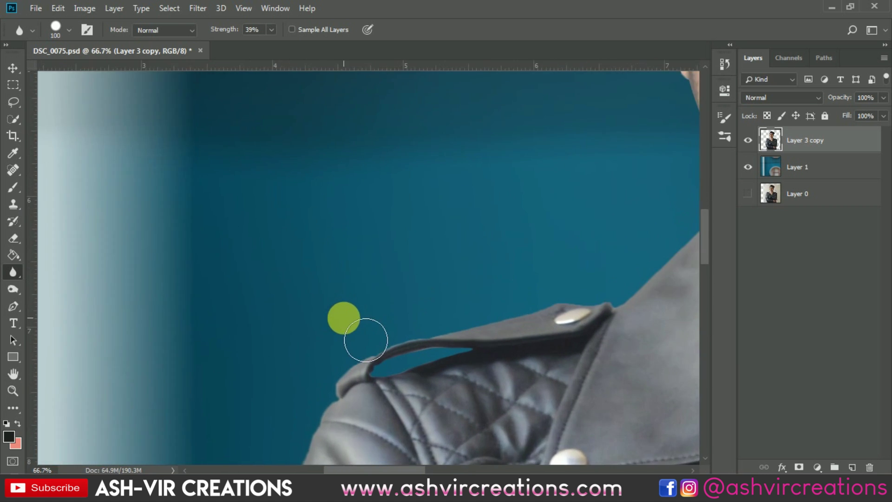
key("bracketleft")
key("bracketleft")
key("bracketleft")
key("bracketleft")
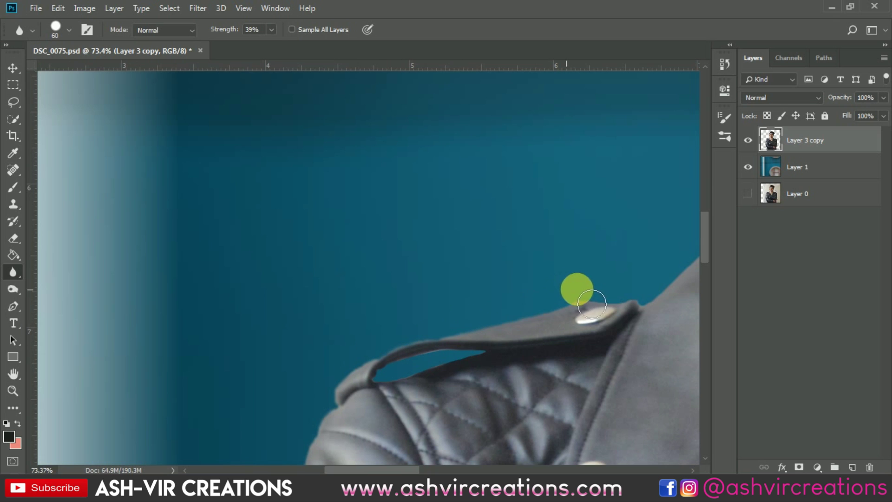
mouse_move(477, 367)
left_mouse_down()
mouse_move(392, 386)
mouse_move(454, 372)
mouse_move(442, 375)
mouse_move(537, 332)
left_mouse_up()
mouse_move(500, 300)
left_mouse_down()
mouse_move(331, 333)
mouse_move(396, 355)
mouse_move(423, 351)
mouse_move(521, 284)
mouse_move(538, 235)
mouse_move(488, 283)
mouse_move(538, 326)
mouse_move(556, 303)
mouse_move(508, 250)
mouse_move(508, 216)
mouse_move(541, 294)
mouse_move(534, 277)
mouse_move(529, 330)
mouse_move(537, 149)
mouse_move(518, 186)
mouse_move(525, 268)
mouse_move(511, 279)
left_mouse_up()
Blur the outlines of the hair, both ears, the jaw and the neck with a 45 px brush.
scroll(418, 325, "up", 3)
scroll(328, 382, "right", 5)
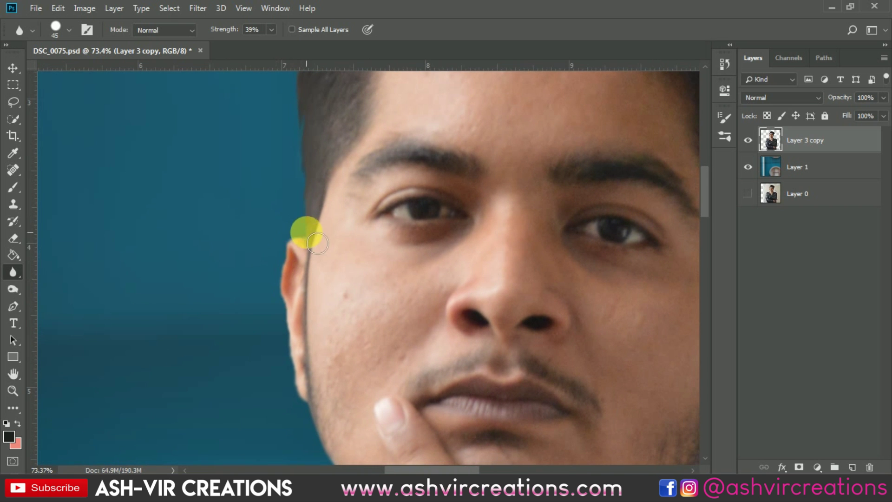
left_click_drag(328, 160, 167, 171)
scroll(134, 178, "right", 5)
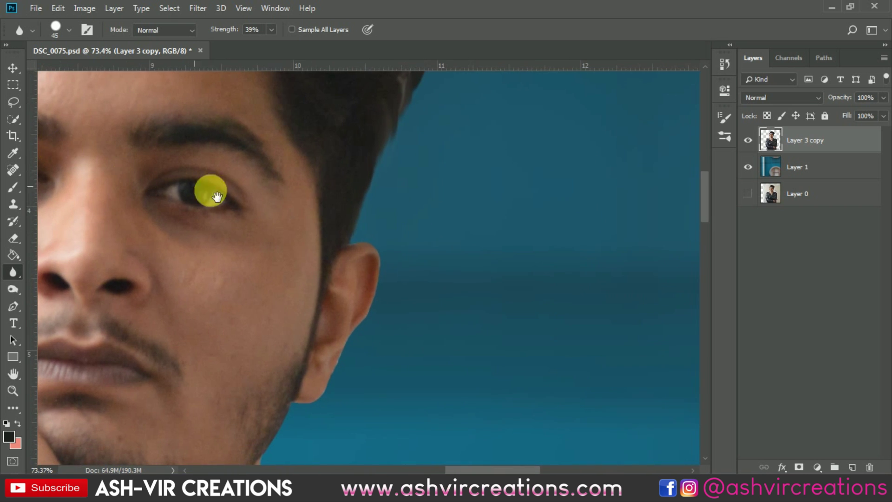
mouse_move(379, 272)
left_mouse_down()
mouse_move(372, 341)
mouse_move(396, 231)
mouse_move(363, 304)
mouse_move(346, 315)
mouse_move(337, 306)
mouse_move(323, 335)
mouse_move(415, 226)
mouse_move(387, 232)
left_mouse_up()
mouse_move(357, 277)
left_mouse_down()
mouse_move(389, 238)
mouse_move(361, 275)
mouse_move(352, 316)
mouse_move(379, 338)
mouse_move(415, 345)
mouse_move(394, 333)
left_mouse_up()
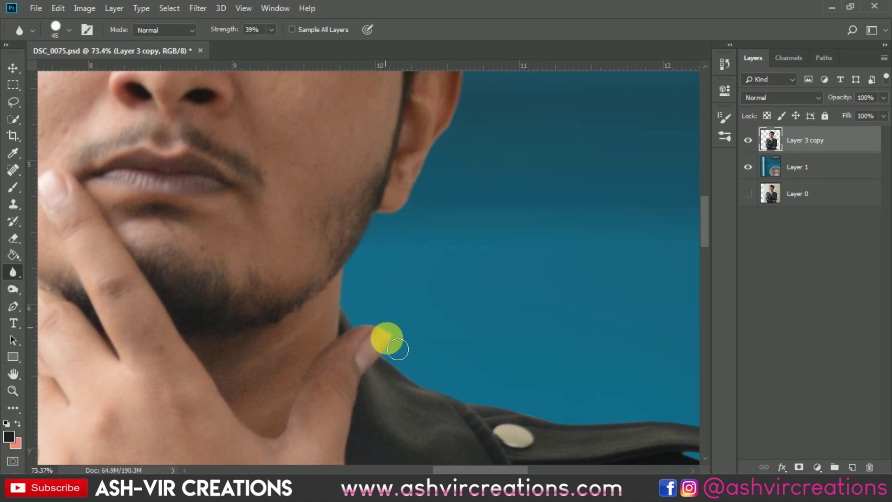
Blur the right jacket shoulder and sleeve edge down to the elbow and the fingers below it.
mouse_move(433, 367)
left_mouse_down()
mouse_move(376, 329)
mouse_move(350, 331)
mouse_move(459, 371)
mouse_move(530, 365)
mouse_move(336, 269)
mouse_move(381, 298)
mouse_move(545, 330)
mouse_move(521, 328)
mouse_move(550, 365)
mouse_move(492, 353)
mouse_move(445, 326)
mouse_move(472, 342)
mouse_move(498, 347)
mouse_move(399, 253)
mouse_move(412, 288)
mouse_move(436, 312)
mouse_move(441, 353)
mouse_move(404, 209)
mouse_move(357, 207)
mouse_move(405, 290)
mouse_move(397, 203)
mouse_move(395, 324)
mouse_move(428, 218)
mouse_move(393, 246)
mouse_move(384, 309)
mouse_move(440, 307)
mouse_move(452, 213)
mouse_move(402, 198)
mouse_move(380, 303)
mouse_move(408, 225)
mouse_move(396, 229)
left_mouse_up()
mouse_move(410, 289)
left_mouse_down()
mouse_move(402, 346)
mouse_move(422, 225)
mouse_move(424, 244)
mouse_move(402, 267)
left_mouse_up()
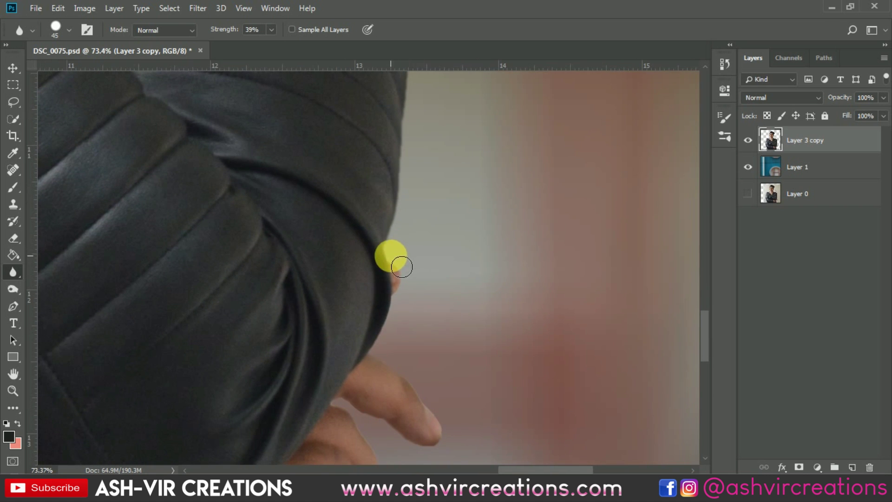
mouse_move(409, 312)
left_mouse_down()
mouse_move(383, 366)
mouse_move(422, 393)
mouse_move(436, 425)
mouse_move(455, 438)
mouse_move(454, 460)
mouse_move(445, 461)
mouse_move(501, 289)
mouse_move(476, 310)
mouse_move(478, 334)
mouse_move(457, 329)
mouse_move(401, 292)
mouse_move(415, 250)
mouse_move(392, 327)
left_mouse_up()
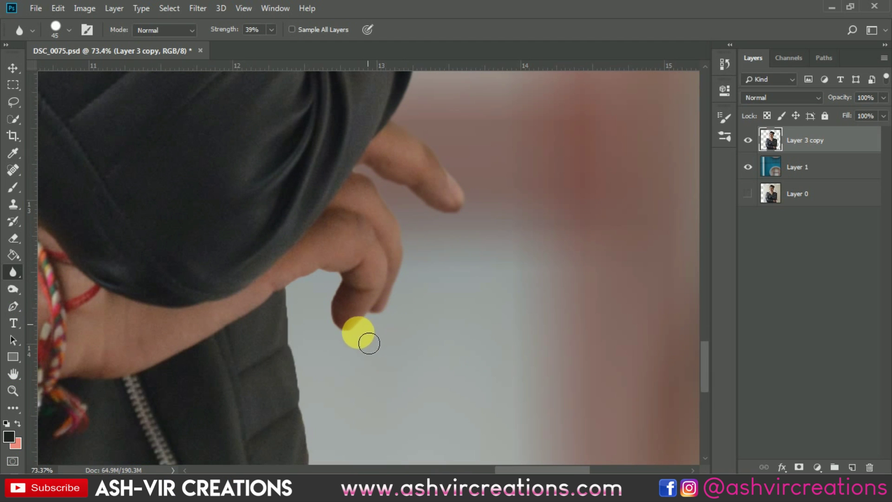
mouse_move(345, 344)
left_mouse_down()
mouse_move(341, 295)
mouse_move(330, 320)
mouse_move(338, 340)
mouse_move(340, 291)
mouse_move(319, 190)
mouse_move(288, 175)
mouse_move(330, 316)
mouse_move(357, 214)
mouse_move(330, 234)
mouse_move(362, 384)
mouse_move(374, 369)
mouse_move(322, 311)
left_mouse_up()
Examine the softened cut-out edges over the whole figure and the skin texture on the face.
scroll(375, 385, "down", 3)
scroll(322, 311, "down", 6)
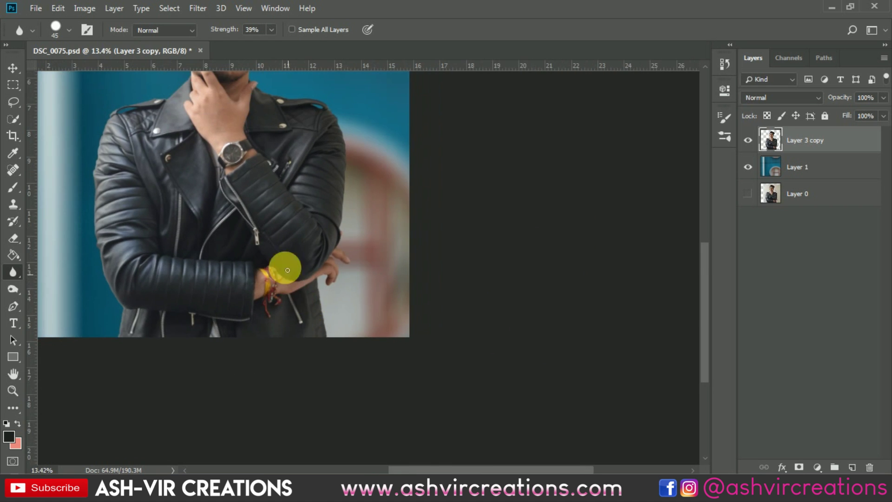
scroll(383, 203, "up", 3)
scroll(383, 203, "up", 2)
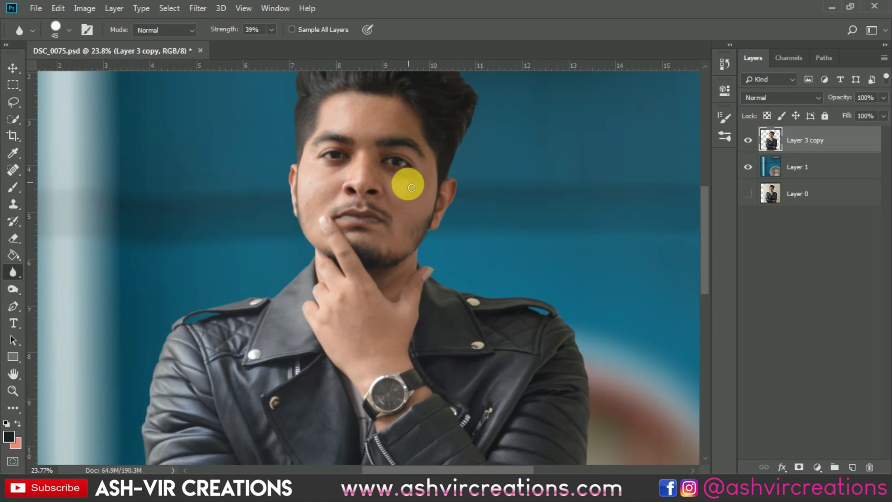
scroll(408, 305, "up", 3)
scroll(440, 271, "down", 6)
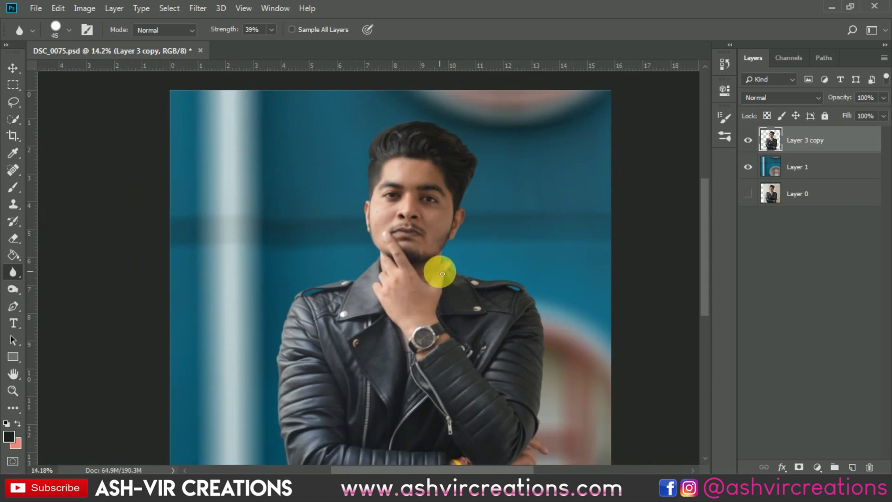
key("v")
scroll(362, 188, "up", 5)
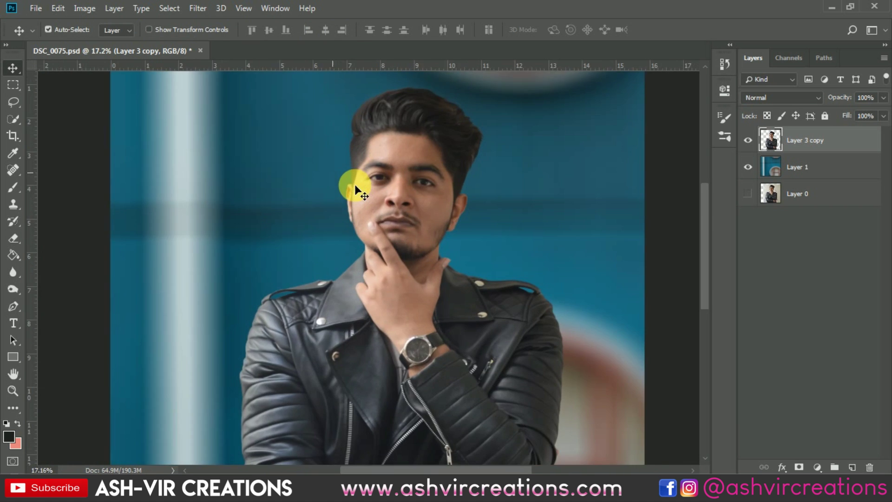
scroll(325, 223, "down", 3)
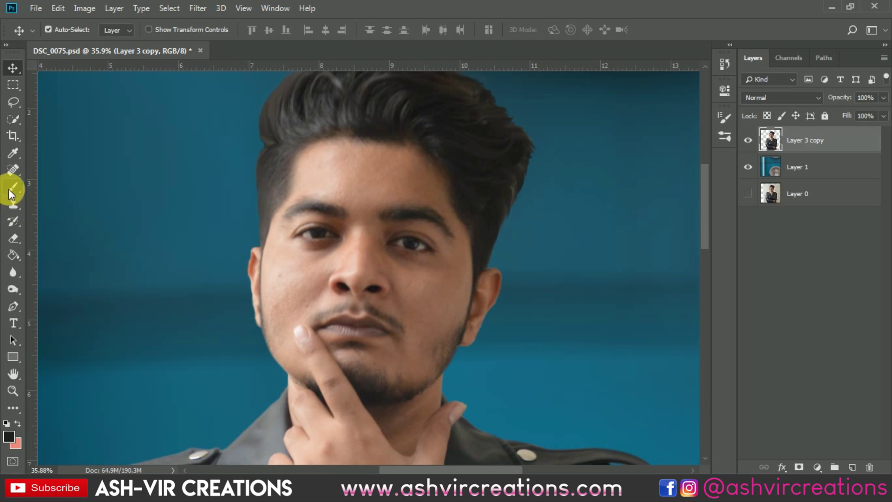
Smooth the forehead skin using a 150 px Mixer Brush with Wet 33%, Load 36%, Mix 35% and Flow 48%.
left_click(22, 185)
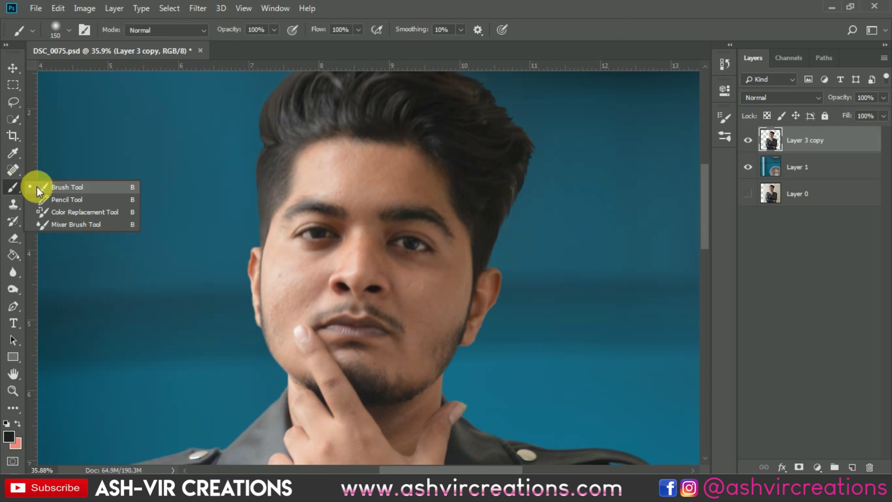
left_click(60, 225)
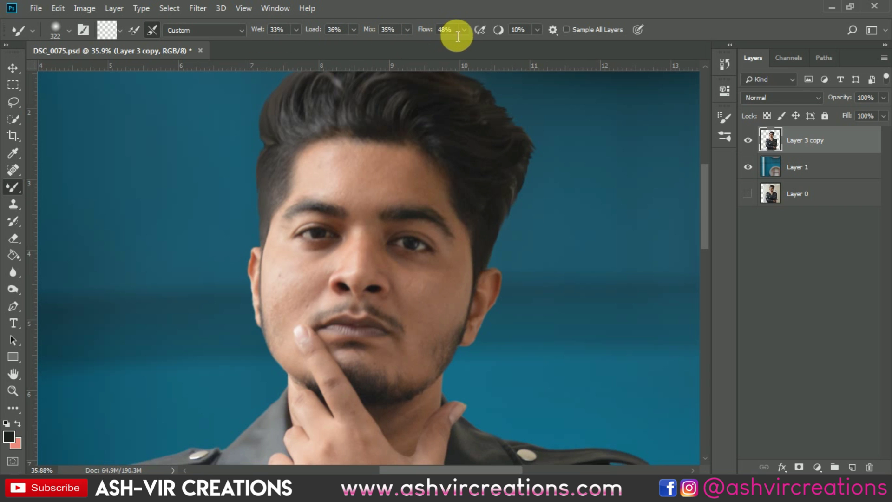
scroll(385, 112, "up", 5)
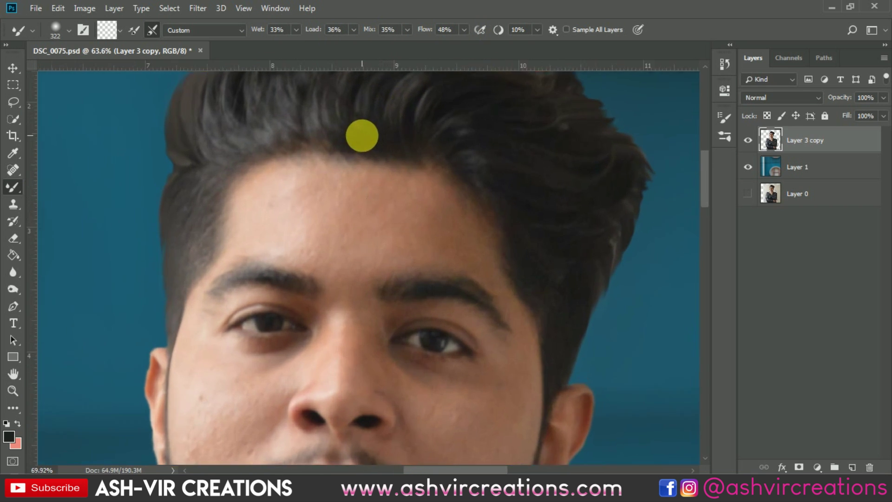
key("bracketleft")
key("bracketleft")
key("bracketleft")
key("bracketleft")
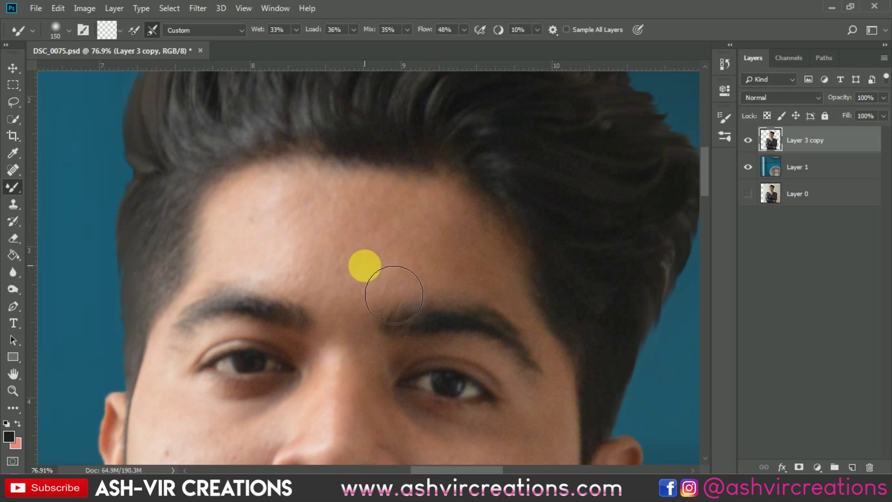
mouse_move(388, 298)
left_mouse_down()
mouse_move(307, 284)
mouse_move(399, 315)
mouse_move(401, 302)
mouse_move(275, 268)
mouse_move(385, 257)
mouse_move(318, 252)
mouse_move(380, 234)
mouse_move(423, 245)
mouse_move(390, 211)
mouse_move(343, 249)
mouse_move(446, 233)
mouse_move(374, 268)
mouse_move(453, 252)
mouse_move(361, 262)
mouse_move(344, 288)
mouse_move(247, 259)
mouse_move(334, 290)
mouse_move(262, 213)
mouse_move(298, 209)
mouse_move(260, 242)
mouse_move(266, 230)
mouse_move(328, 220)
mouse_move(327, 266)
mouse_move(381, 236)
mouse_move(404, 265)
mouse_move(401, 275)
mouse_move(402, 206)
mouse_move(451, 67)
left_mouse_up()
Smooth the skin of the cheek beside the raised fingertip using a 125 px Mixer Brush.
key("bracketleft")
key("bracketleft")
key("bracketright")
key("bracketright")
scroll(404, 252, "down", 3)
scroll(333, 204, "up", 3)
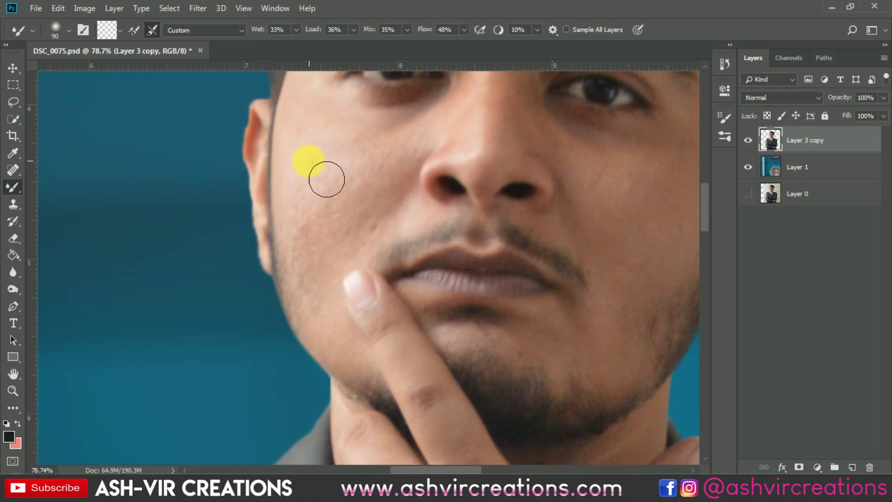
key("bracketright")
key("bracketright")
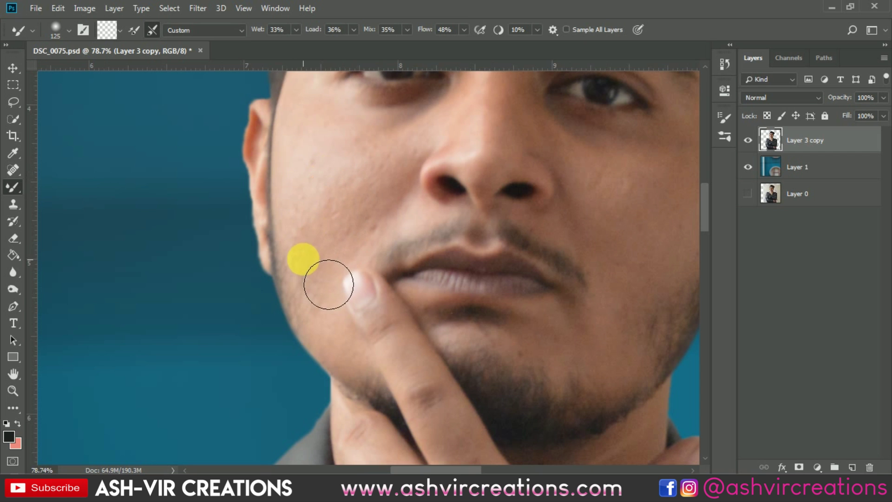
mouse_move(372, 223)
left_mouse_down()
mouse_move(366, 230)
mouse_move(371, 224)
left_mouse_up()
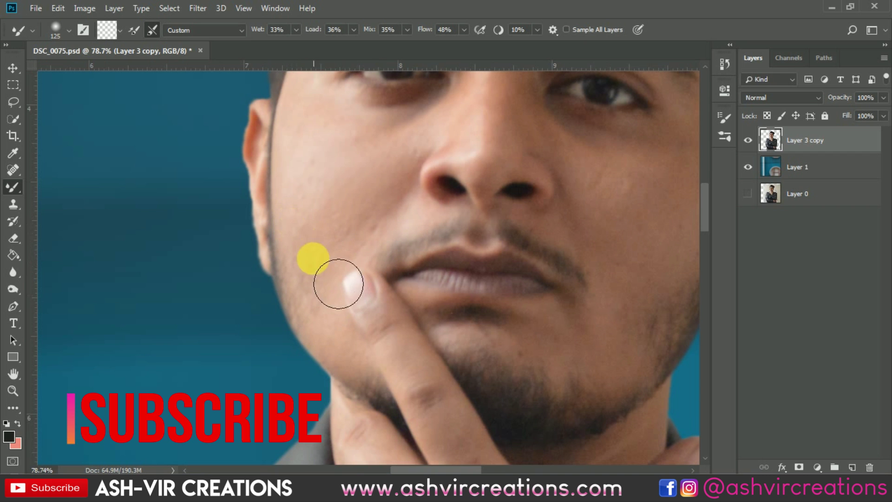
mouse_move(308, 211)
left_mouse_down()
mouse_move(344, 232)
mouse_move(373, 195)
left_mouse_up()
Smooth the opposite cheek, between the nose and the fully visible ear, with a 100 px Mixer Brush.
scroll(372, 195, "down", 2)
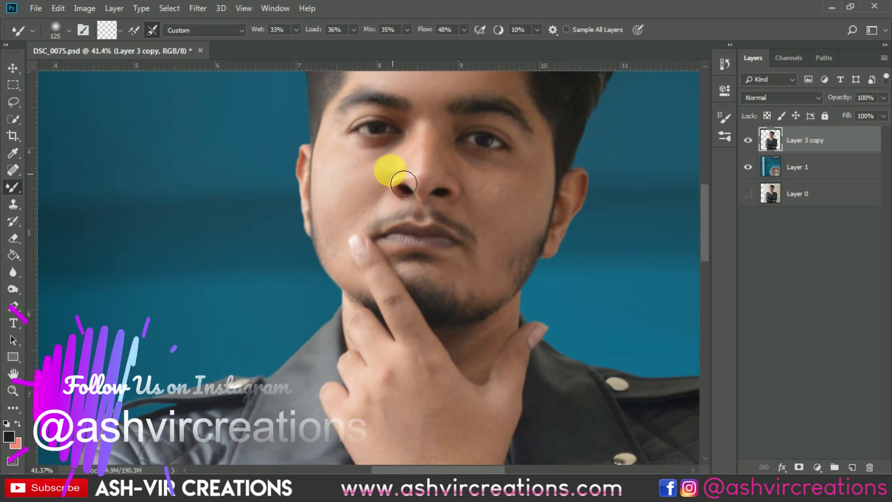
scroll(394, 190, "up", 1)
key("bracketright")
scroll(438, 195, "down", 2)
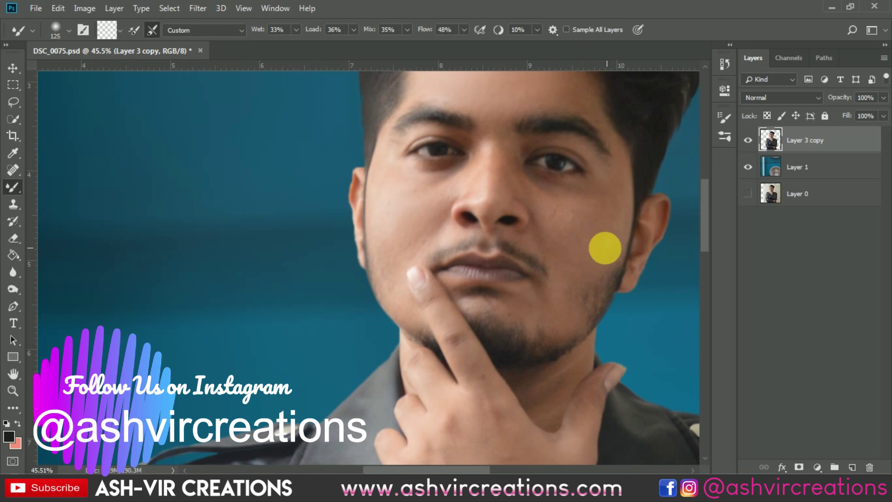
scroll(607, 244, "up", 3)
key("bracketleft")
key("bracketleft")
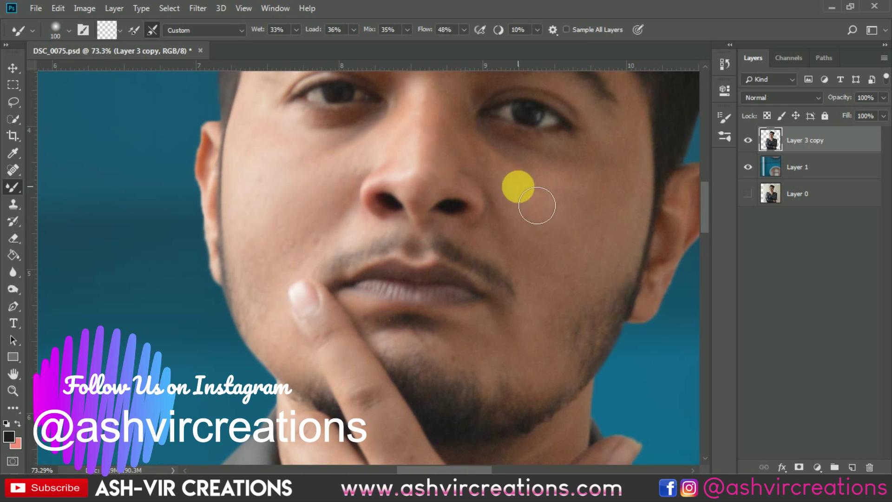
mouse_move(619, 208)
left_mouse_down()
mouse_move(534, 210)
mouse_move(488, 149)
mouse_move(580, 226)
left_mouse_up()
Blend that same cheek further toward the ear and sideburn with a 175 px Mixer Brush.
scroll(597, 253, "down", 3)
key("bracketright")
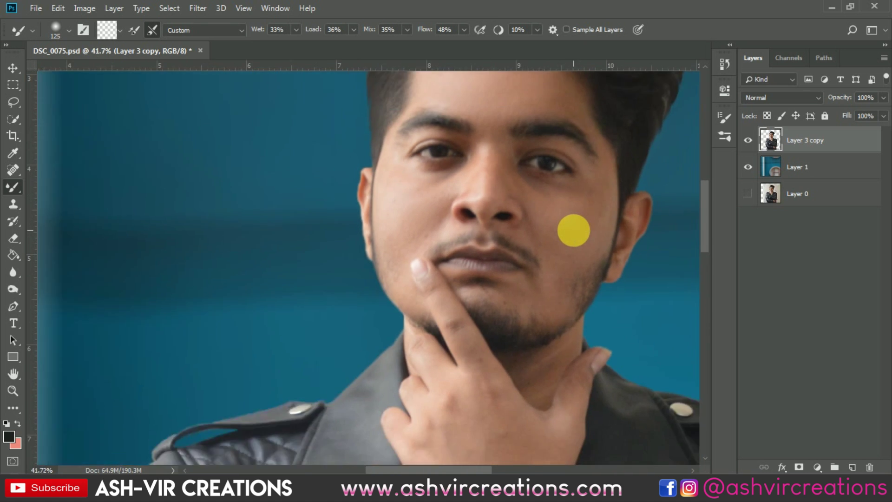
scroll(591, 248, "up", 1)
key("bracketright")
mouse_move(578, 247)
left_mouse_down()
mouse_move(591, 298)
mouse_move(633, 233)
mouse_move(583, 292)
mouse_move(575, 284)
mouse_move(619, 225)
left_mouse_up()
Examine the smoothed facial skin up close and within the full composition.
scroll(678, 243, "down", 4)
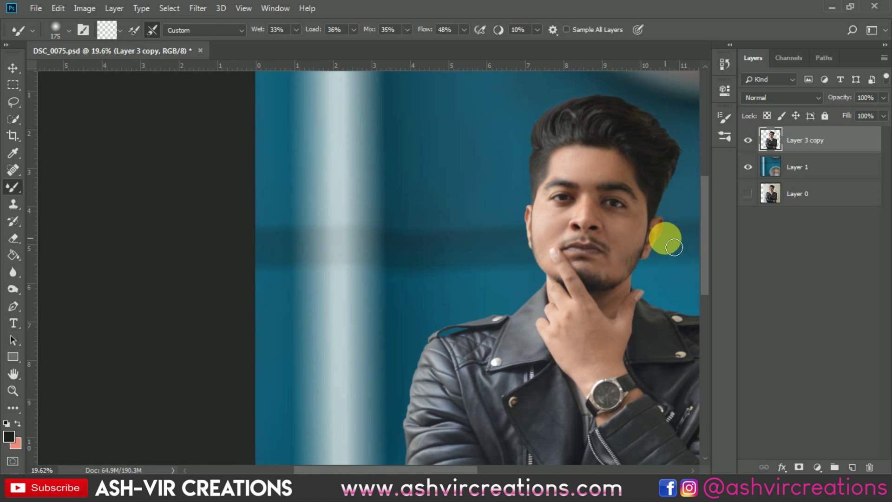
scroll(674, 247, "up", 4)
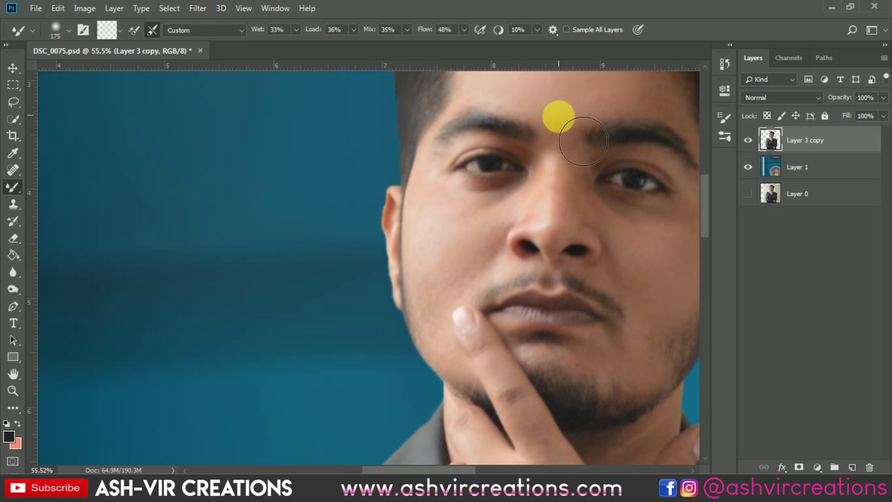
scroll(599, 177, "down", 5)
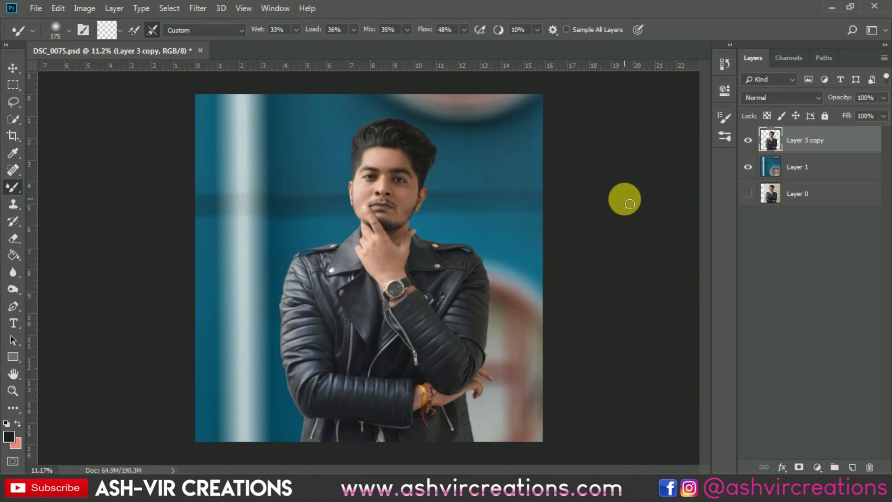
scroll(395, 172, "up", 4)
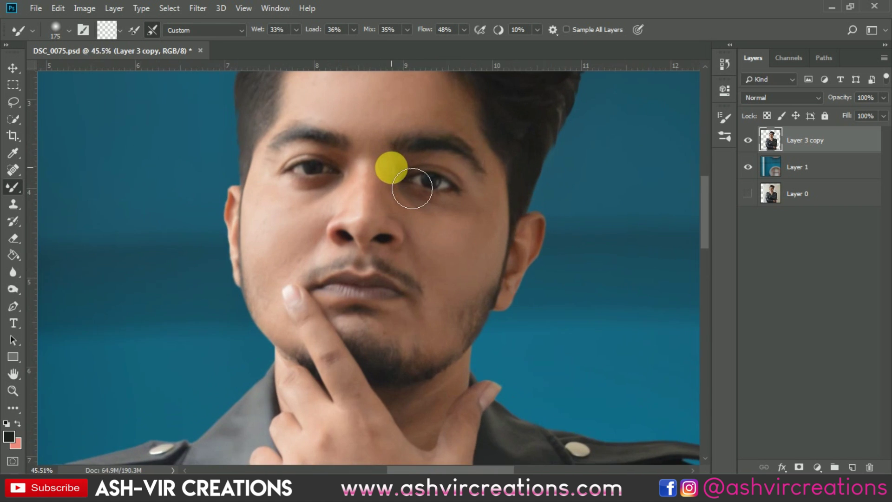
scroll(293, 271, "up", 2)
scroll(299, 253, "down", 5)
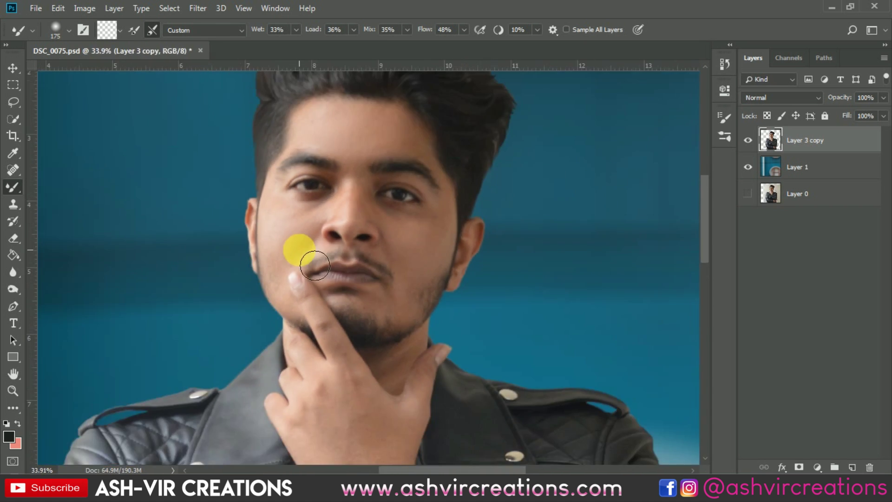
scroll(298, 253, "down", 2)
key("v")
scroll(299, 245, "down", 2)
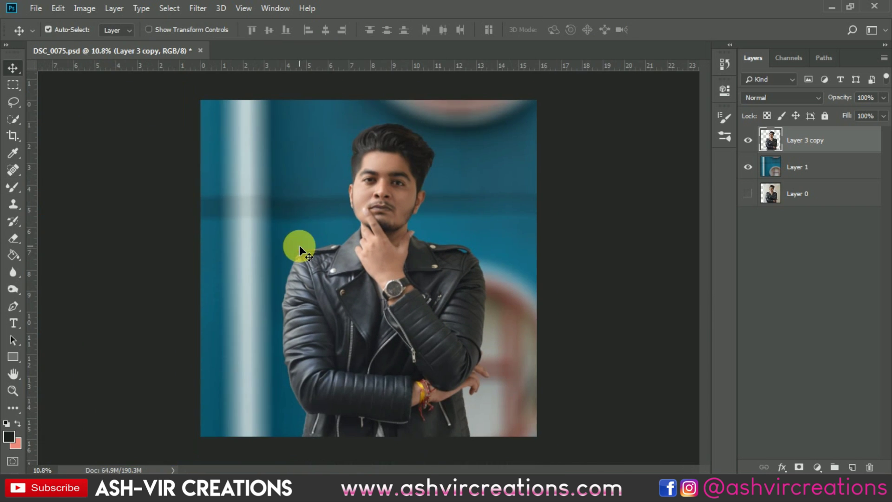
scroll(366, 170, "up", 1)
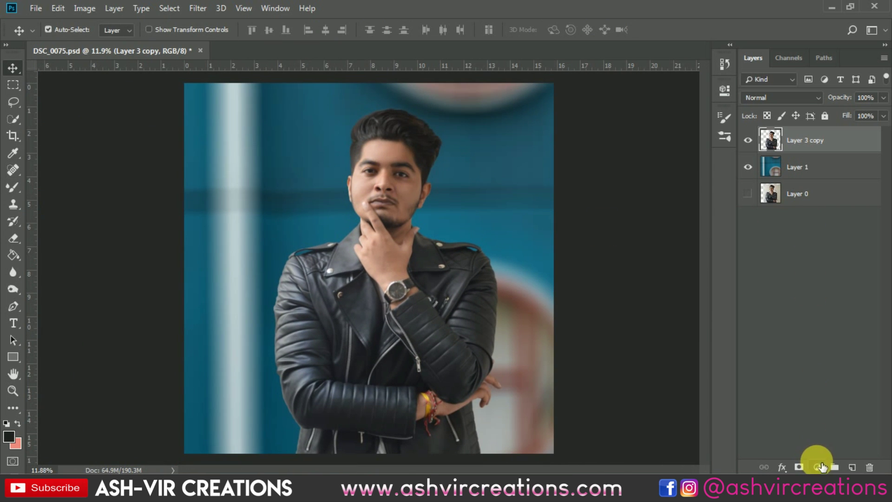
Add a Levels adjustment clipped to Layer 3 copy, with the black input at 16 and the white input at 236.
left_click(820, 467)
left_click(816, 282)
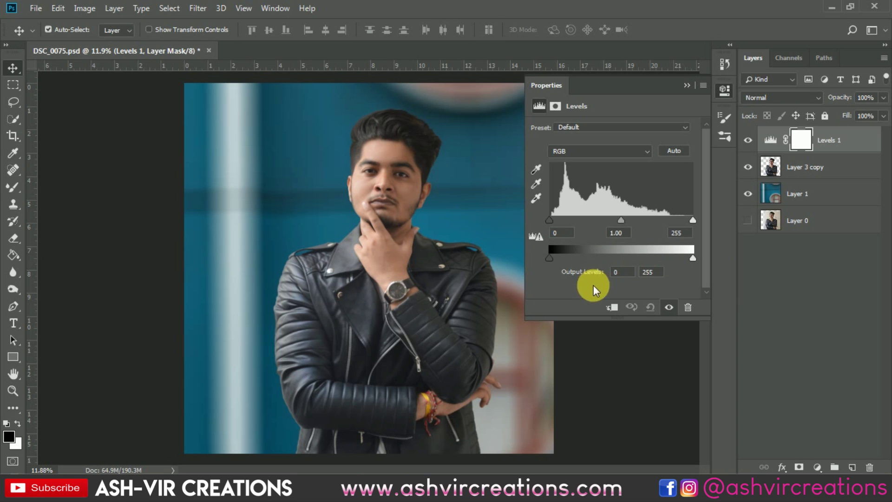
left_click_drag(549, 220, 559, 219)
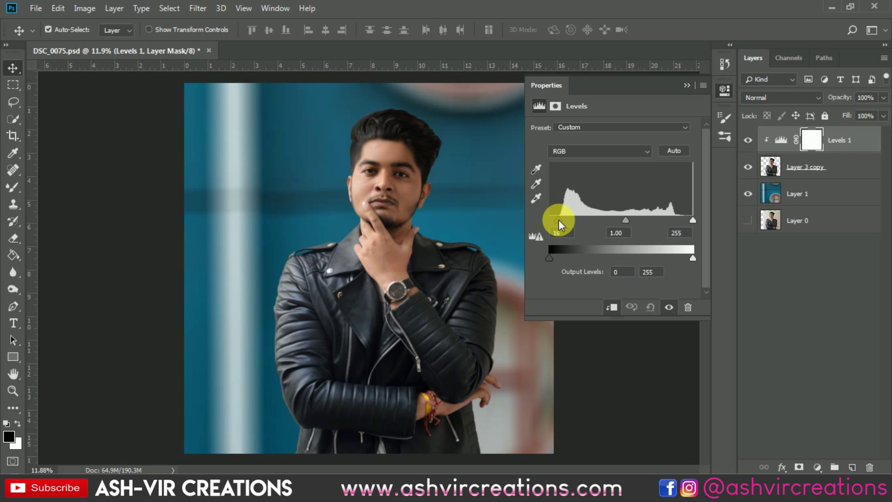
left_click_drag(691, 219, 684, 221)
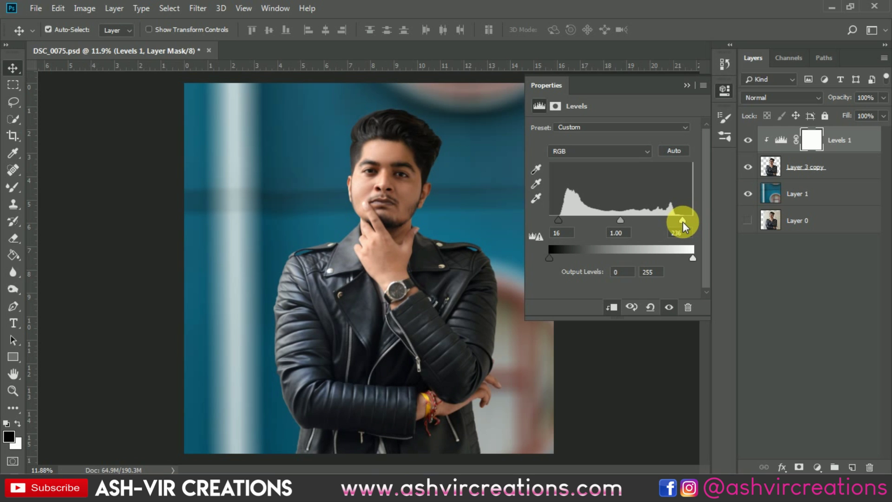
left_click(687, 85)
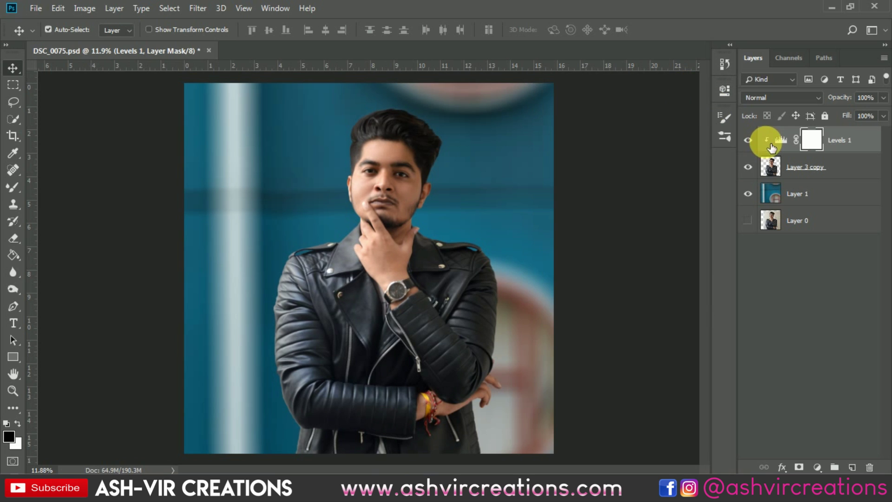
Compare the man with and without the Levels adjustment.
left_click(749, 140)
left_click(752, 139)
left_click(753, 140)
left_click(753, 139)
left_click(753, 140)
left_click(758, 140)
left_click(758, 141)
left_click(758, 141)
left_click(757, 140)
left_click(757, 140)
left_click(748, 167)
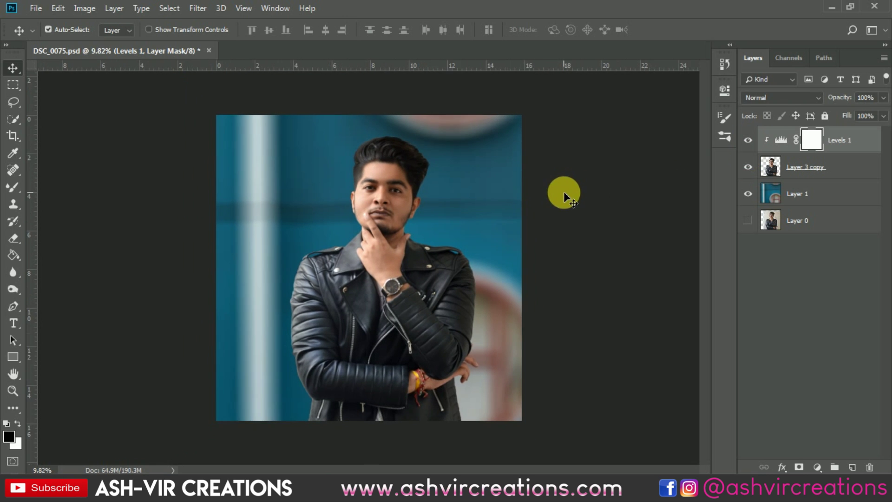
Merge the Levels 1 adjustment with Layer 3 copy into a single layer.
left_click(815, 166, "shift")
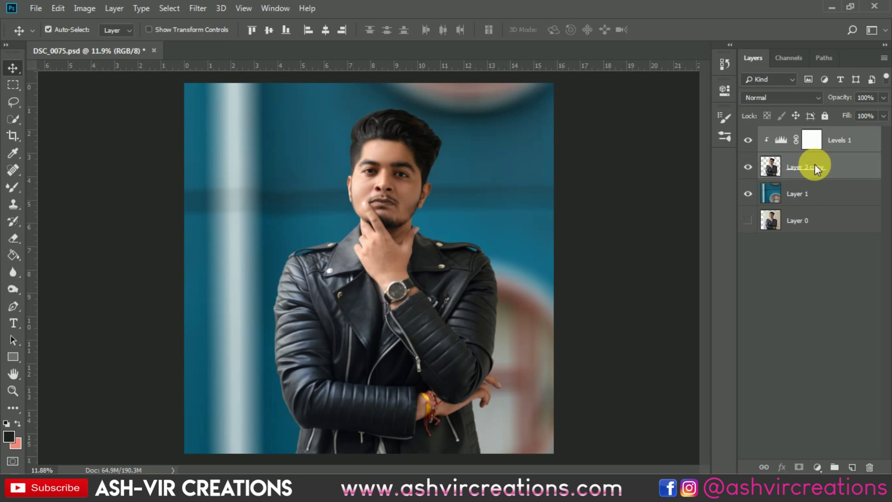
right_click(814, 167)
left_click(663, 364)
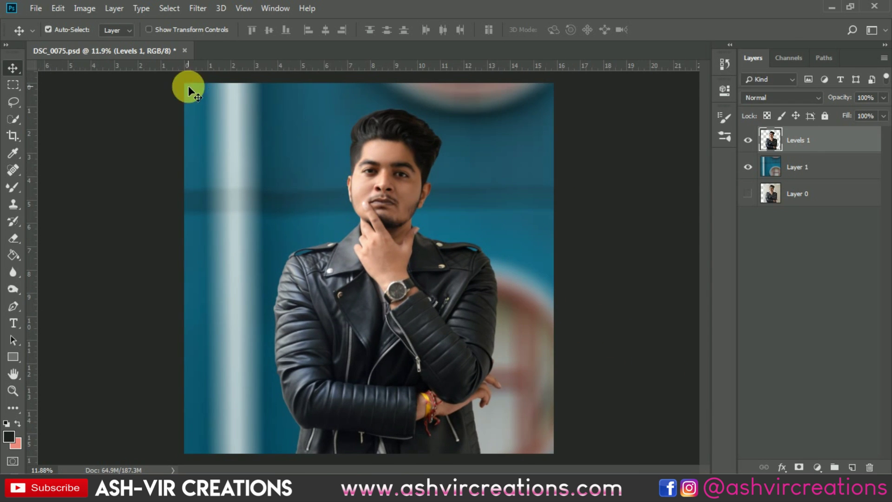
Open the dark photo of blurred light streaks and bring it into DSC_0075.psd as the top layer.
left_click(36, 8)
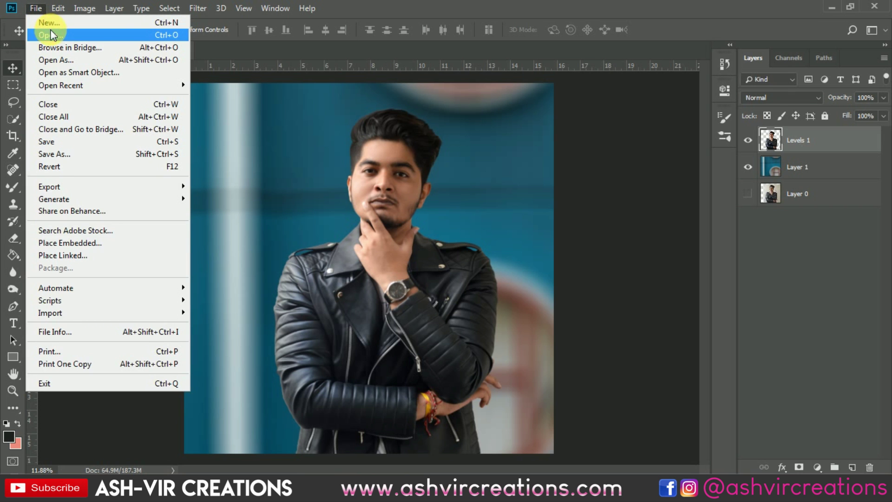
left_click(49, 29)
double_click(210, 182)
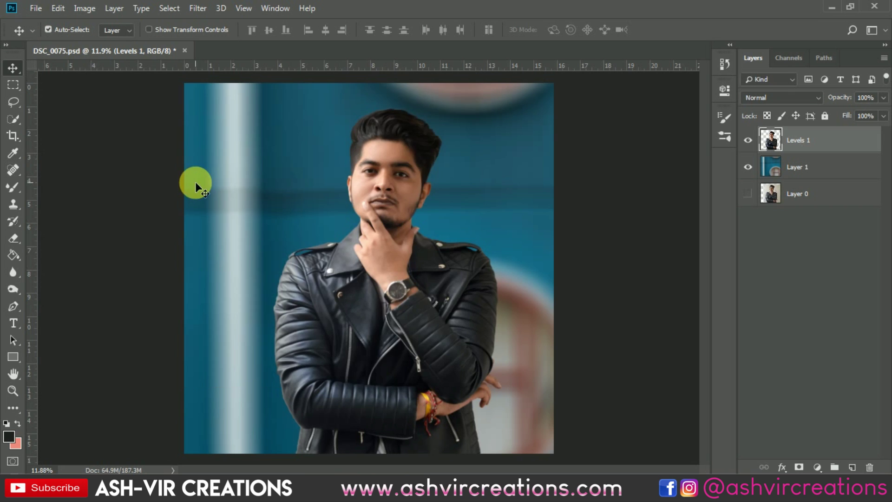
left_click_drag(199, 89, 365, 242)
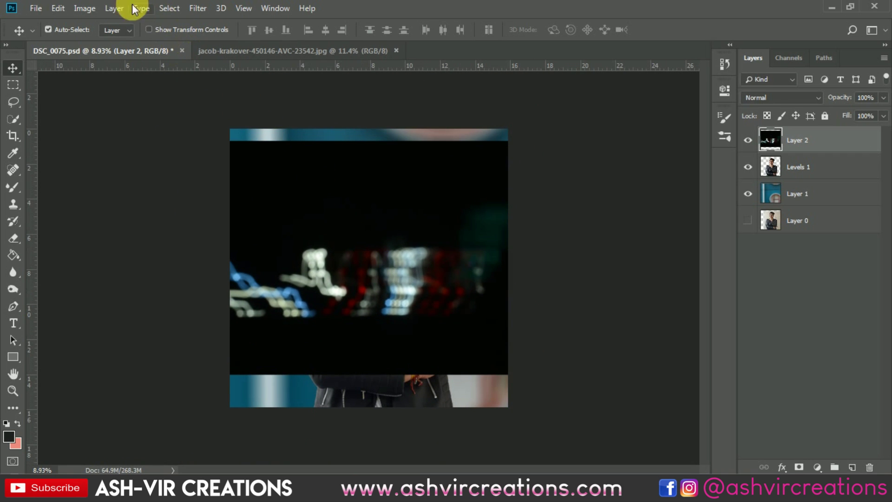
Rotate the light-streak layer by 40.26° and set its blend mode to Screen.
left_click(59, 10)
left_click(153, 279)
left_click_drag(558, 169, 573, 318)
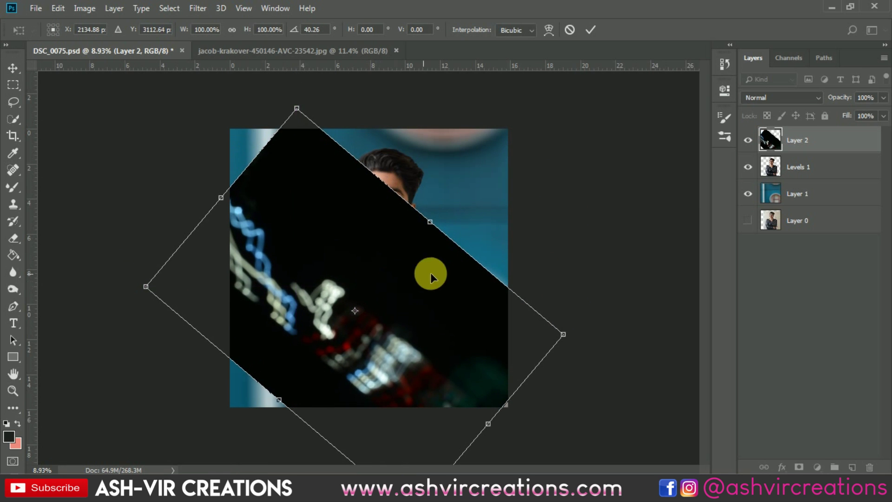
left_click(760, 98)
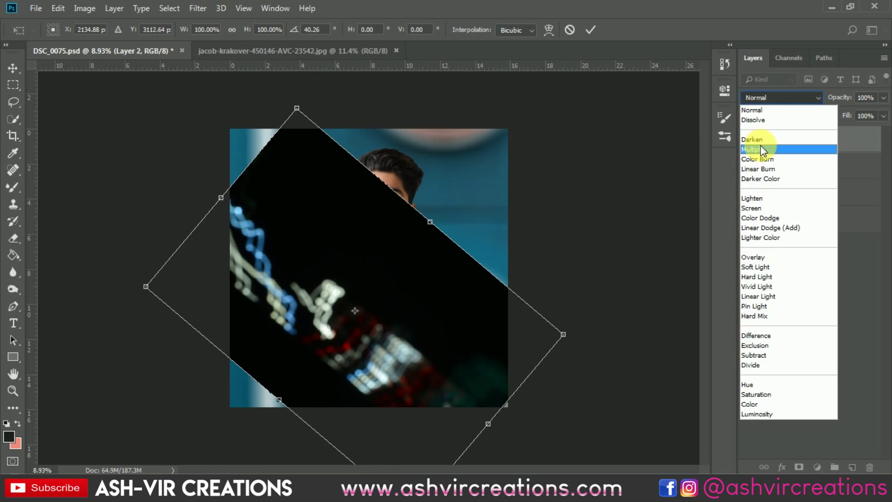
left_click(761, 215)
double_click(353, 263)
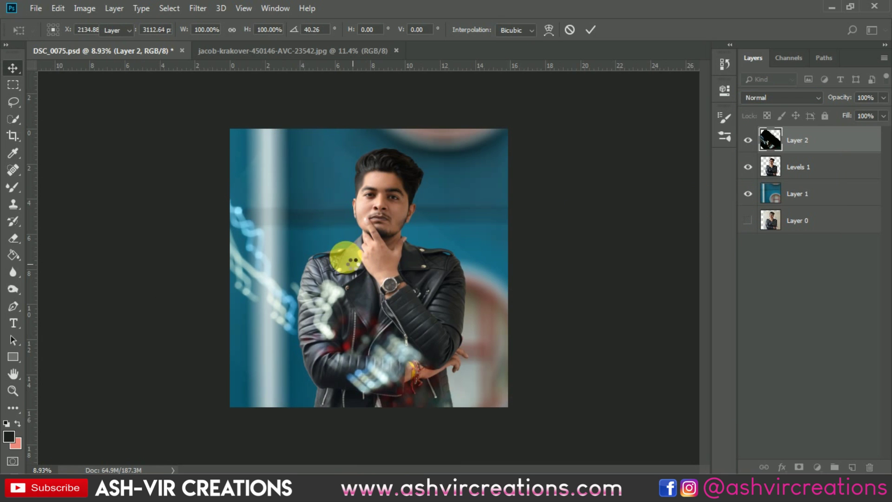
Start a Levels adjustment on the light-streak layer, set its midtone input to 0.76 and compare the preview.
left_click(818, 466)
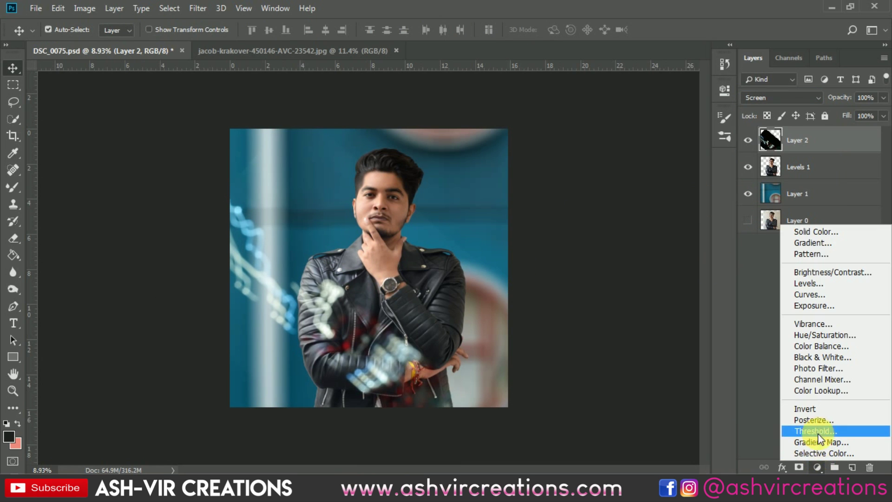
left_click(749, 294)
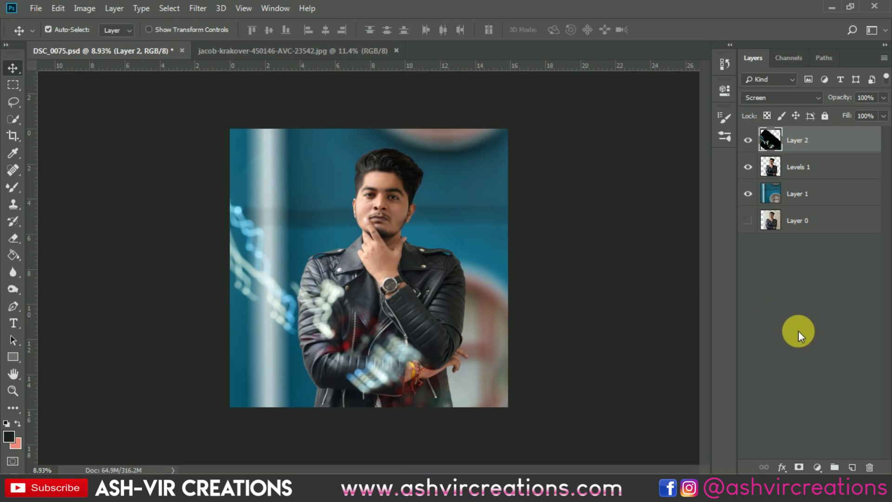
key("ctrl+l")
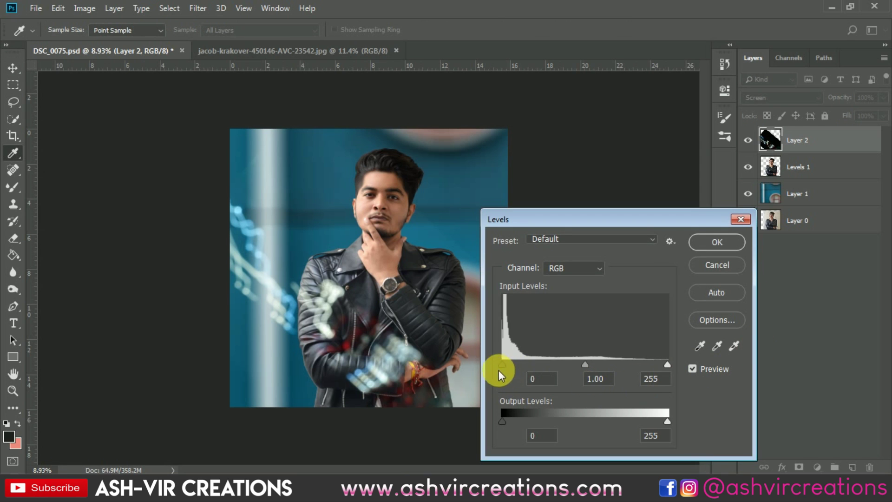
left_click_drag(583, 363, 602, 361)
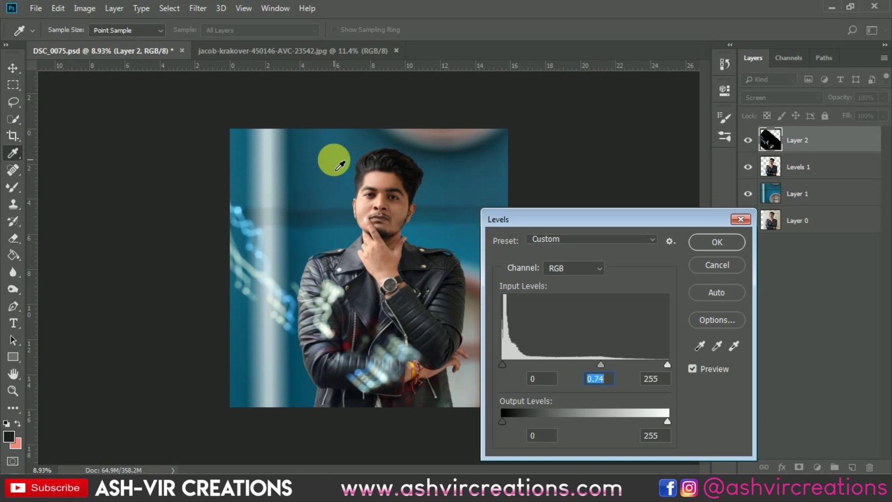
scroll(341, 166, "up", 3)
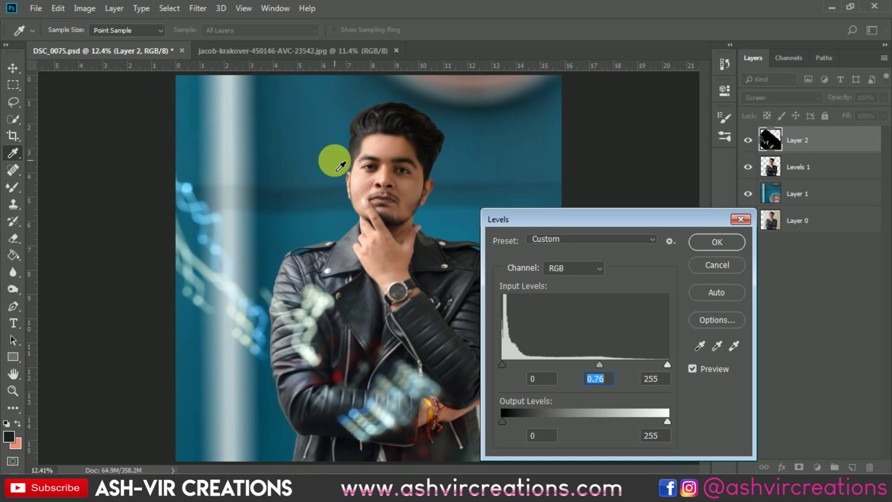
scroll(340, 167, "up", 3)
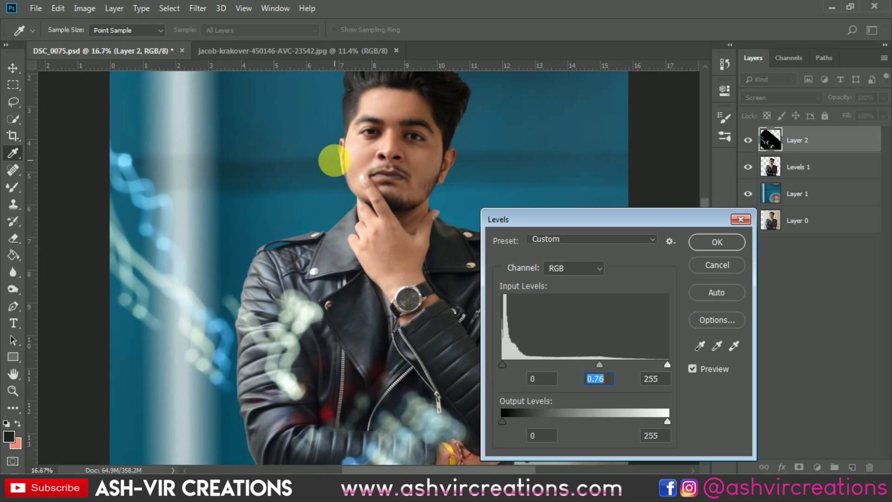
scroll(360, 210, "up", 4)
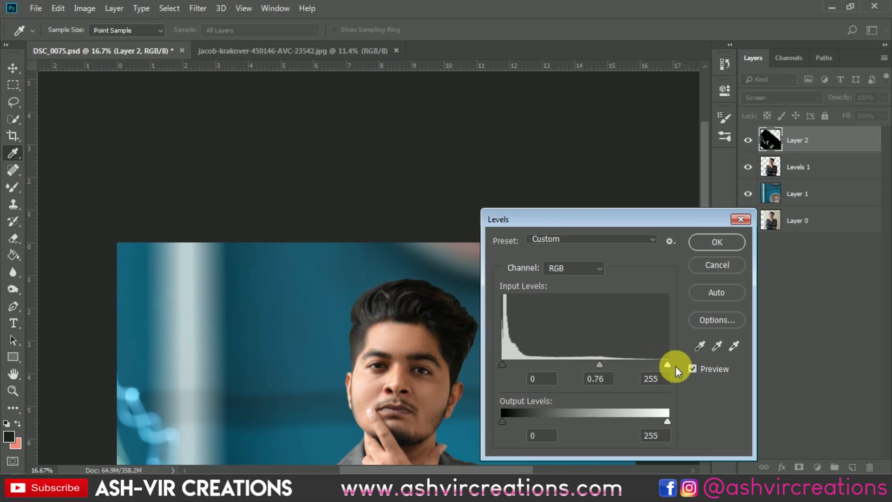
left_click(692, 370)
left_click(693, 369)
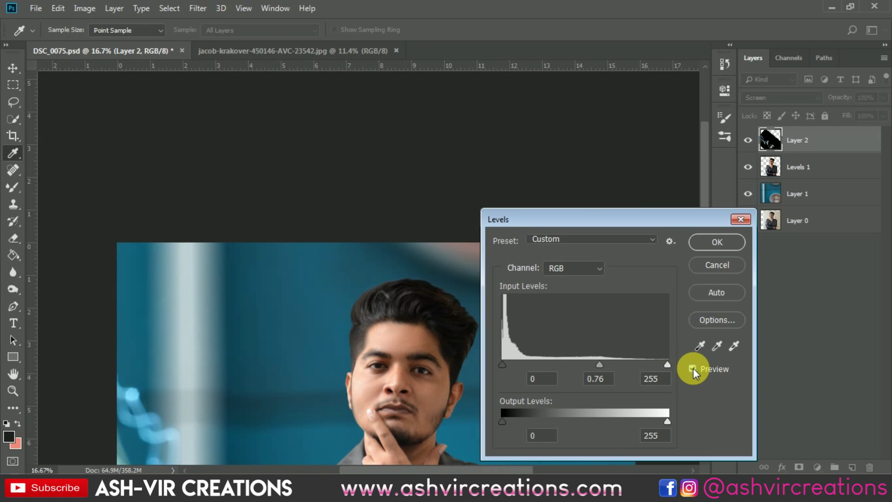
Raise the Levels black input to 5 for the light-streak layer, compare the preview and apply the adjustment.
left_click_drag(505, 364, 511, 359)
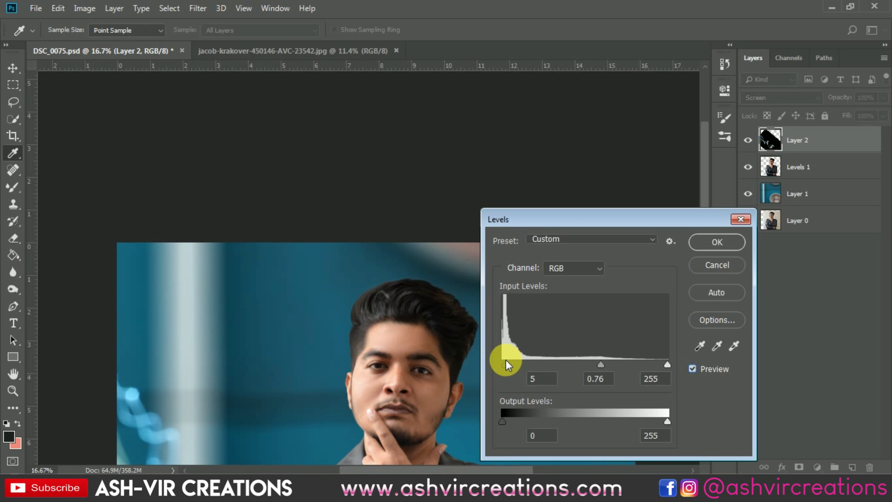
left_click_drag(446, 346, 342, 143)
left_click(692, 365)
left_click(692, 365)
key("v")
left_click(716, 241)
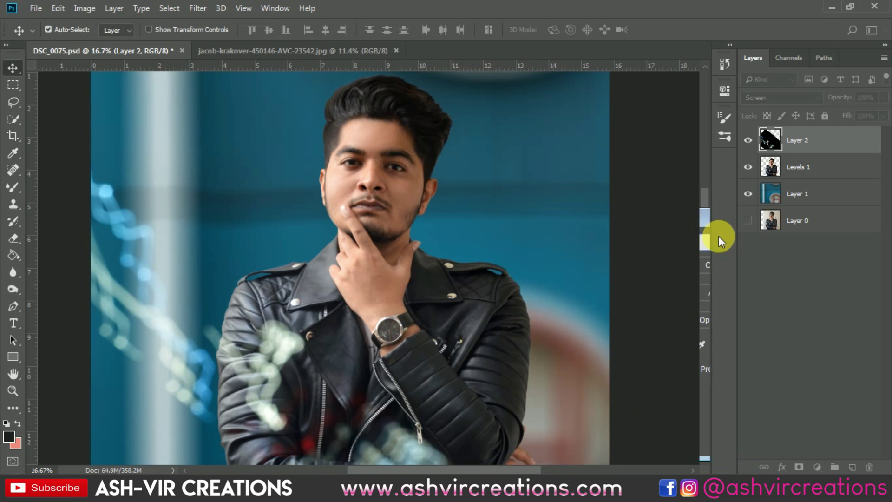
Free-transform the light-streak layer, rotating it about 12.5° and shifting the streaks down and left of the man.
key("ctrl+0")
mouse_move(418, 317)
left_mouse_down()
mouse_move(376, 352)
mouse_move(337, 355)
mouse_move(372, 362)
mouse_move(374, 352)
mouse_move(353, 345)
left_mouse_up()
key("ctrl+z")
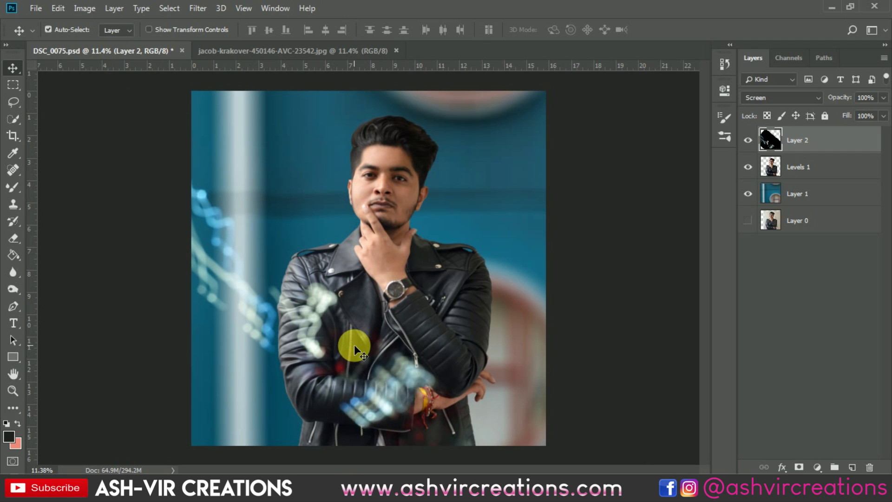
key("ctrl+t")
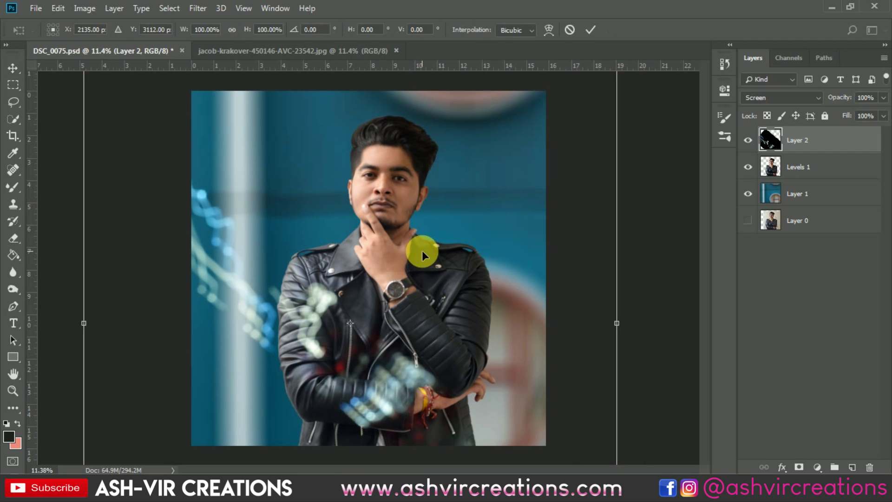
key("ctrl+0")
left_click_drag(544, 218, 534, 263)
left_click_drag(415, 263, 391, 288)
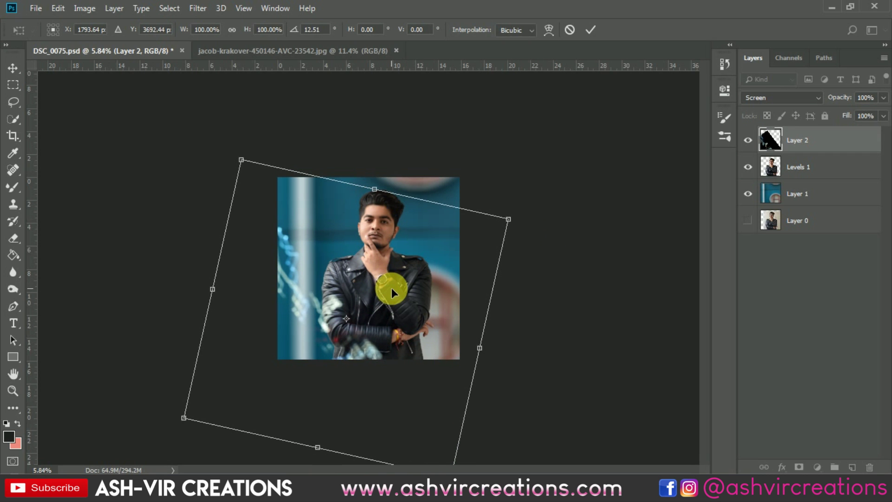
Enlarge the light-streak layer to 109.64%, lower its position over the man and set its rotation to about 7.5°.
scroll(391, 277, "up", 1)
left_click_drag(524, 218, 543, 213)
scroll(381, 245, "up", 3)
left_click_drag(377, 307, 393, 337)
left_click_drag(528, 148, 535, 119)
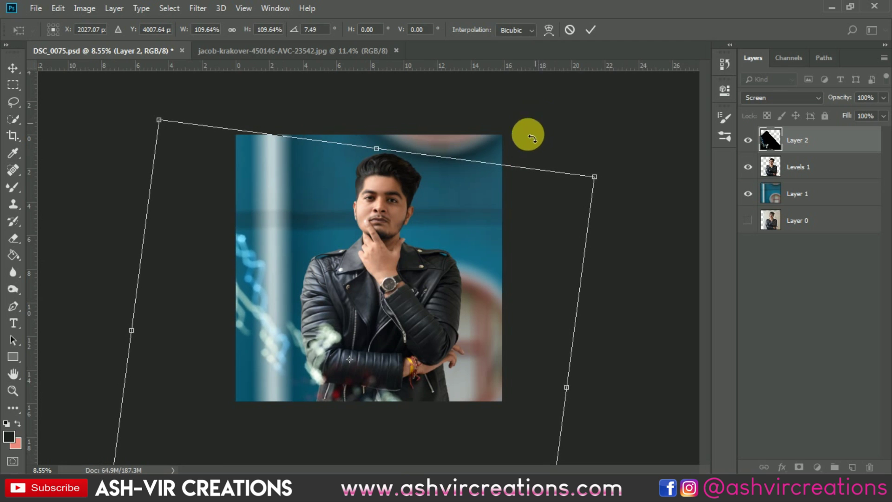
Reposition the light streaks across the man's lower sleeve, set their rotation to about 6.13° and apply the transform.
mouse_move(388, 308)
left_mouse_down()
mouse_move(407, 333)
mouse_move(377, 297)
mouse_move(395, 293)
left_mouse_up()
left_click_drag(621, 276, 621, 246)
scroll(334, 304, "up", 2)
left_click_drag(342, 316, 361, 306)
scroll(362, 305, "down", 2)
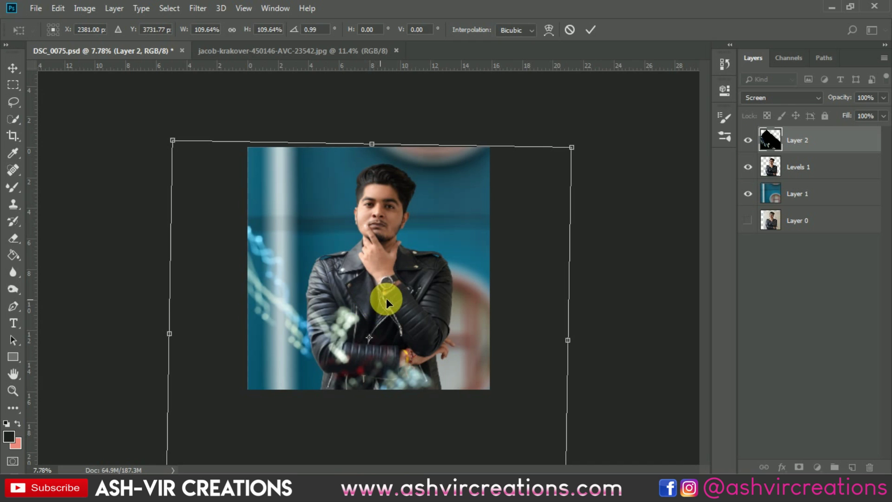
left_click_drag(581, 263, 584, 285)
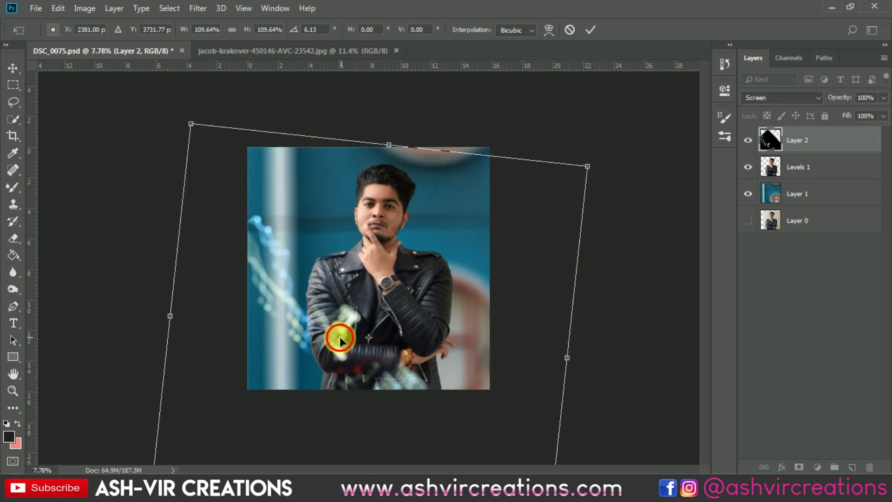
left_click_drag(341, 339, 336, 341)
key("Return")
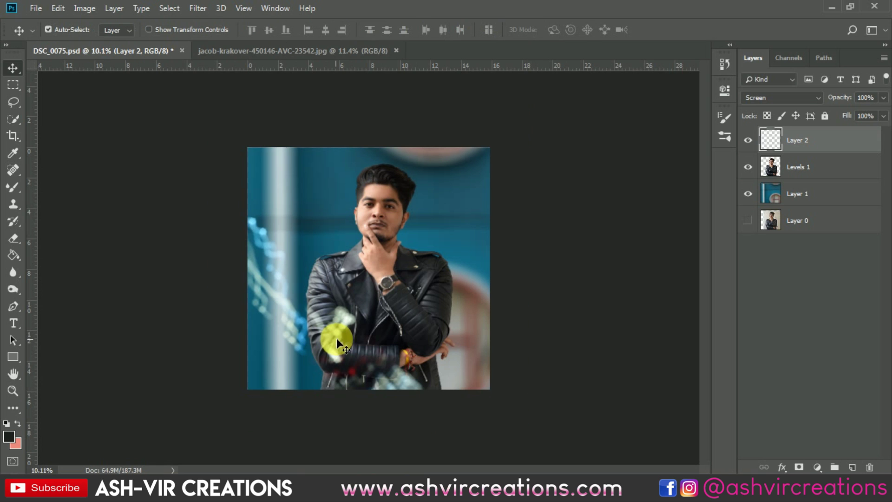
Add a Color Lookup adjustment above the light streaks using the AVCINE-mood + gold.CUBE 3DLUT file.
scroll(335, 331, "up", 2)
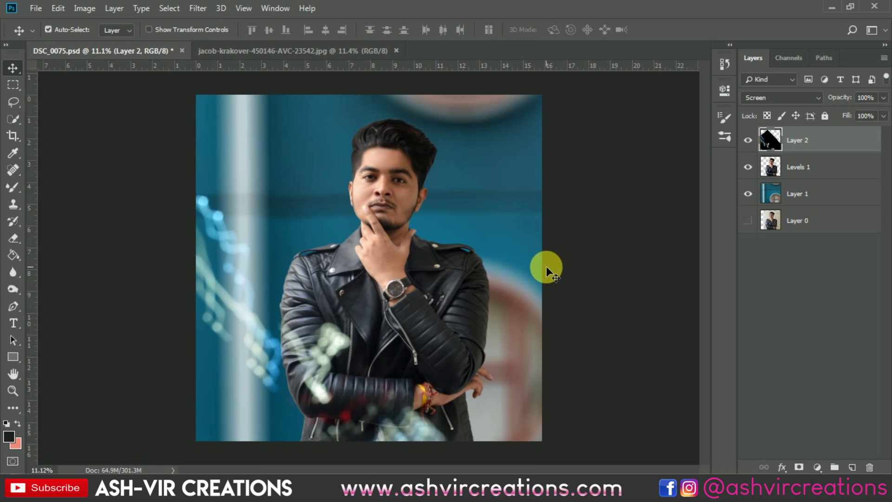
left_click(817, 458)
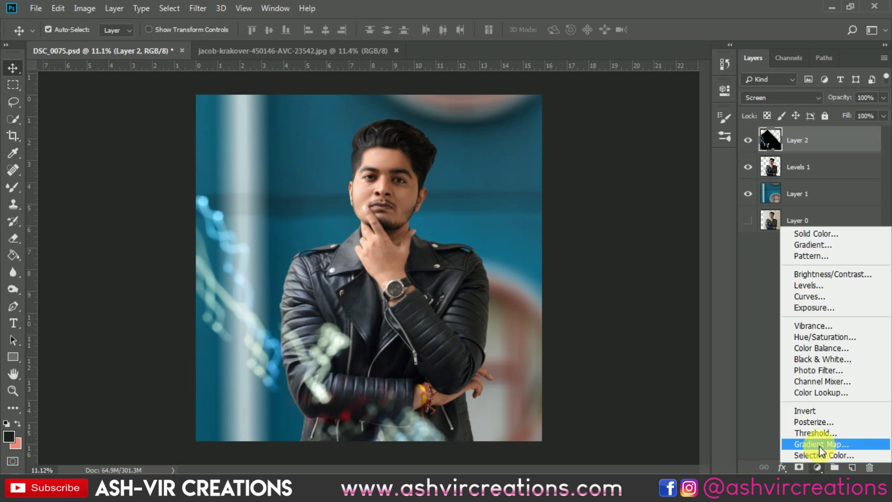
left_click(815, 391)
left_click(637, 130)
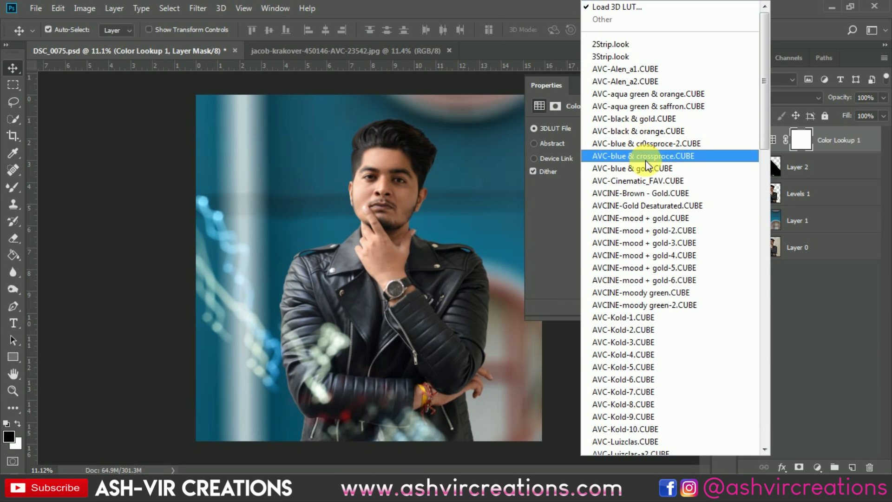
left_click(659, 233)
key("Up")
Compare the AVCINE-mood + gold LUT with the following one in the list, keeping AVCINE-mood + gold.CUBE selected.
key("Down")
key("Up")
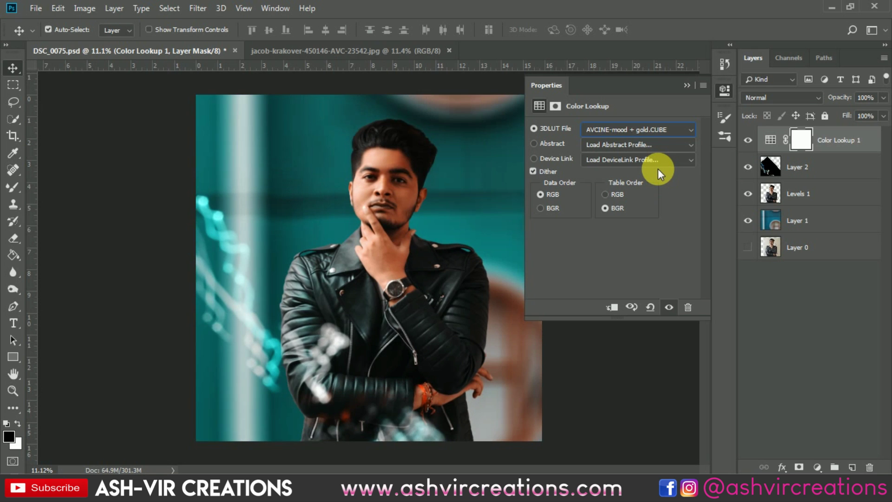
key("Down")
key("Up")
key("Down")
key("Up")
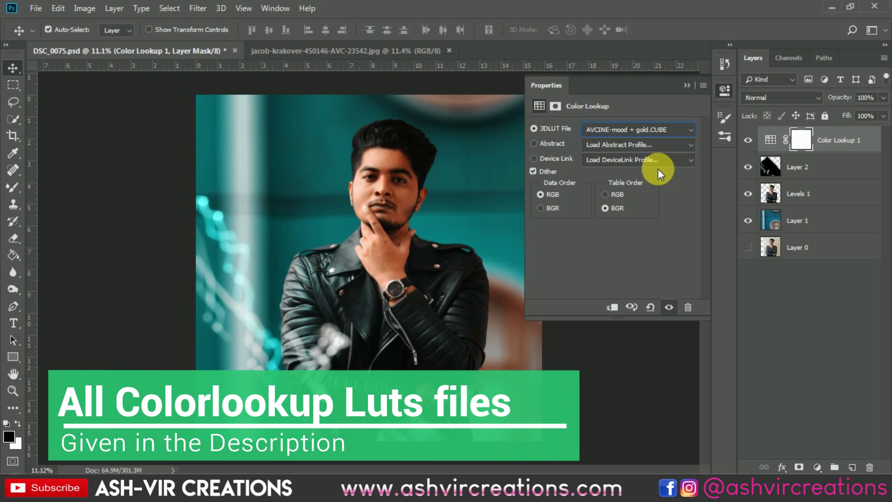
key("Down")
key("Up")
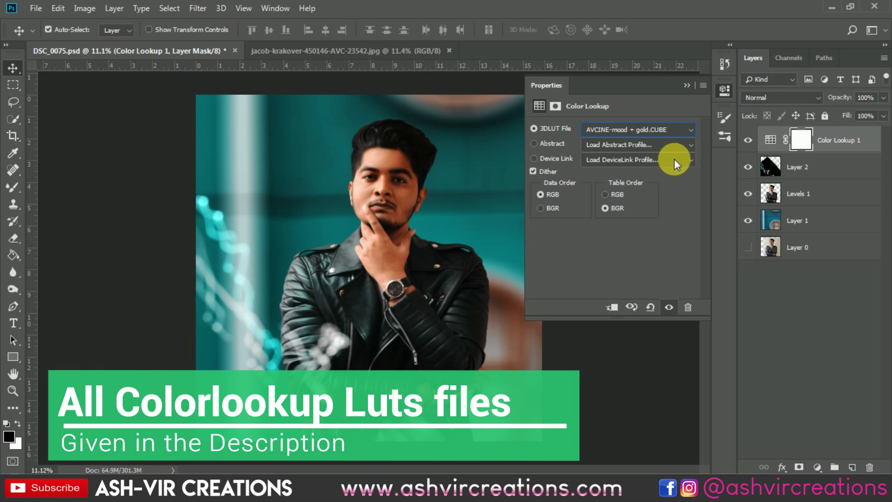
left_click(686, 86)
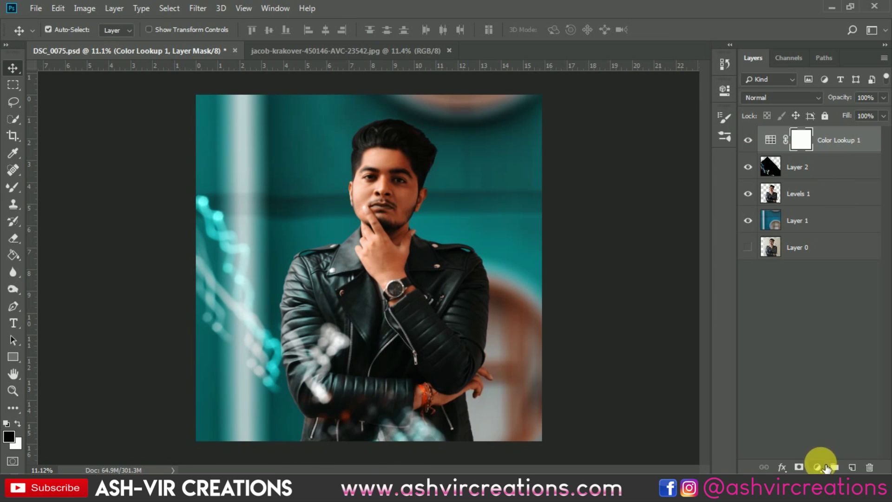
Add a Hue/Saturation adjustment targeting the background's Cyans, with Hue at +12 and Saturation at -32.
left_click(817, 467)
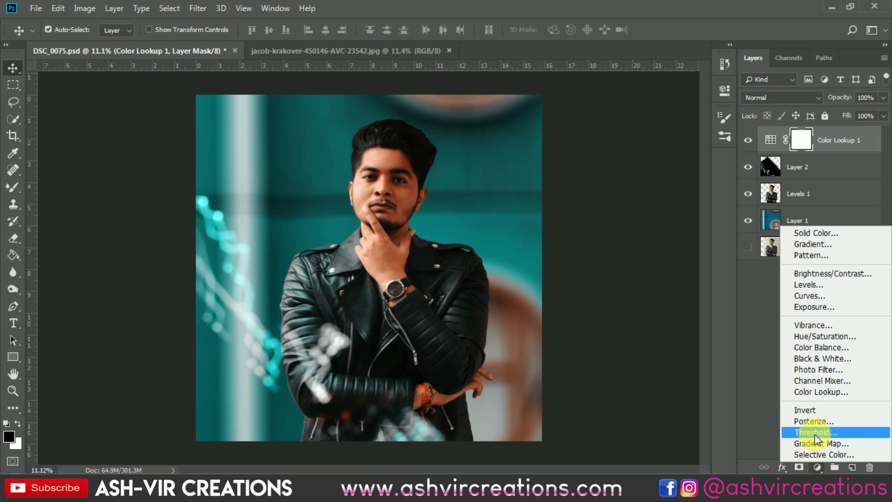
left_click(824, 337)
left_click(539, 146)
left_click(479, 176)
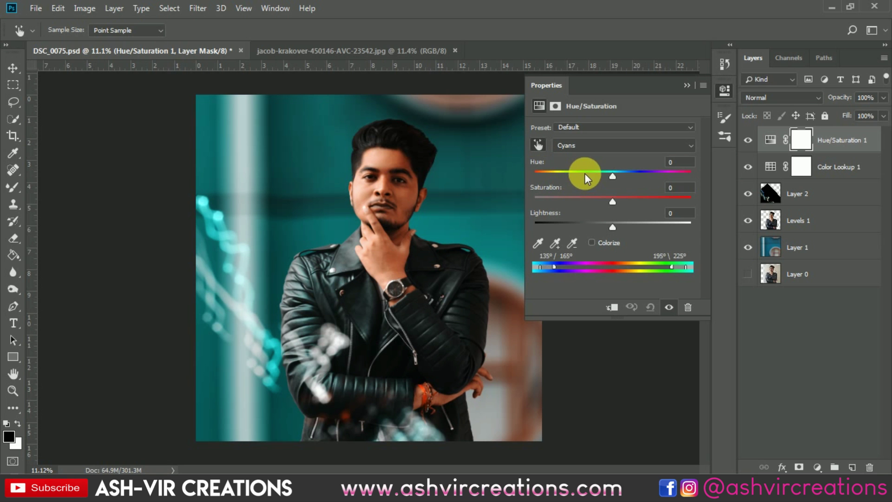
left_click_drag(604, 174, 587, 198)
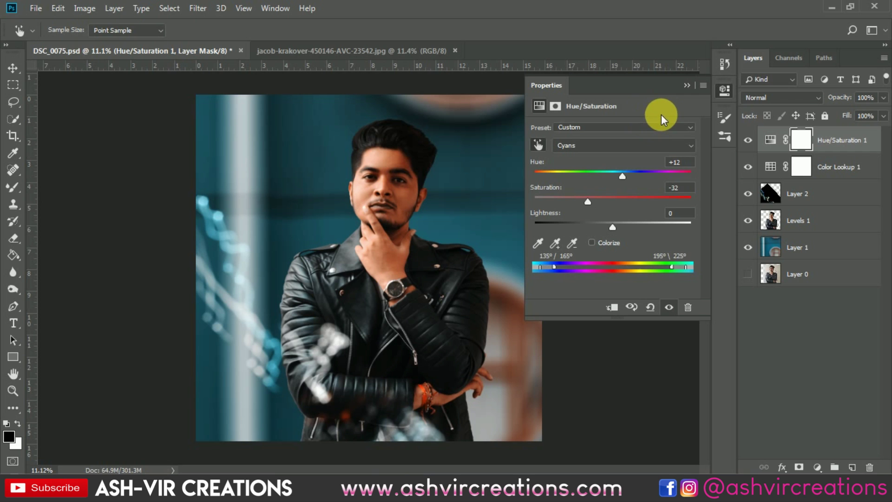
left_click(686, 85)
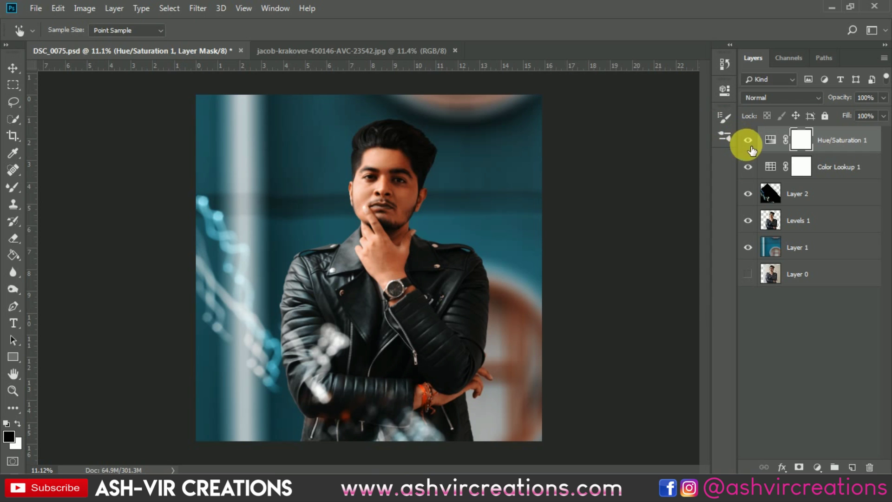
Compare the portrait with and without the Hue/Saturation adjustment and examine the overall colours.
left_click(748, 140)
left_click(748, 140)
left_click(747, 139)
left_click(748, 140)
left_click(748, 140)
left_click(748, 139)
left_click(748, 139)
scroll(514, 175, "down", 2)
scroll(514, 176, "up", 3)
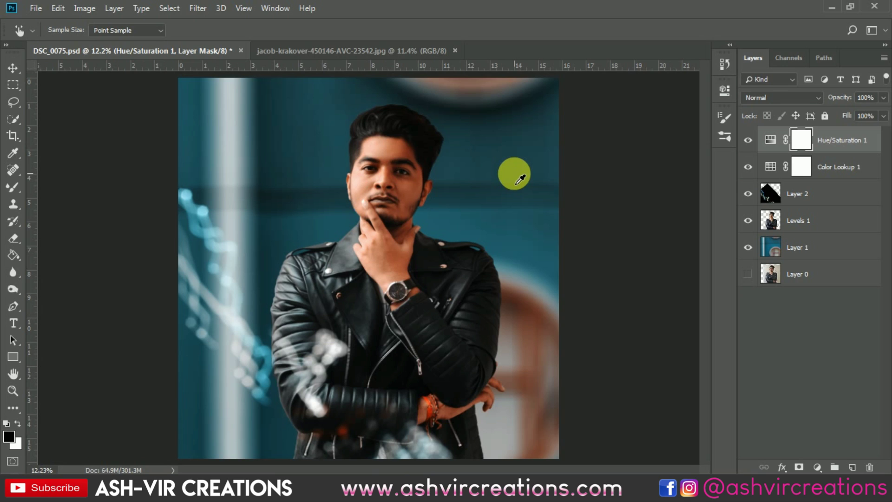
scroll(513, 175, "down", 2)
scroll(514, 175, "up", 2)
left_click(799, 188)
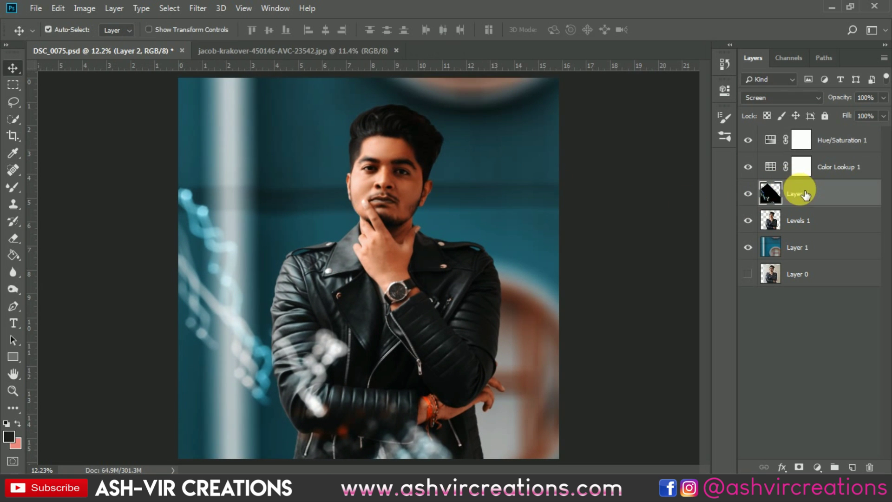
left_click(818, 466)
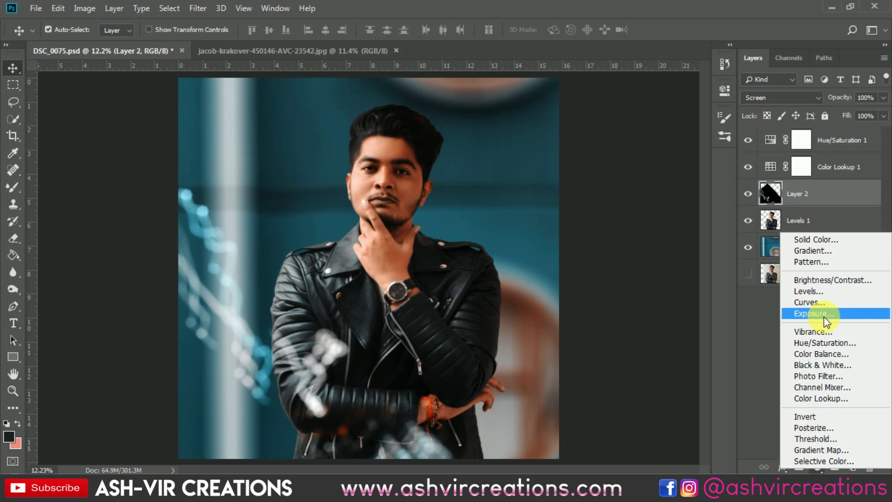
left_click(808, 214)
left_click(812, 220)
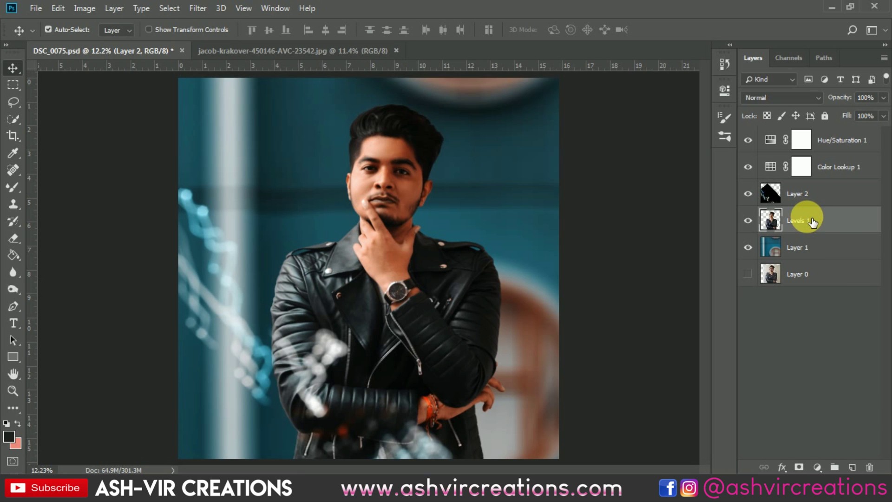
key("ctrl+m")
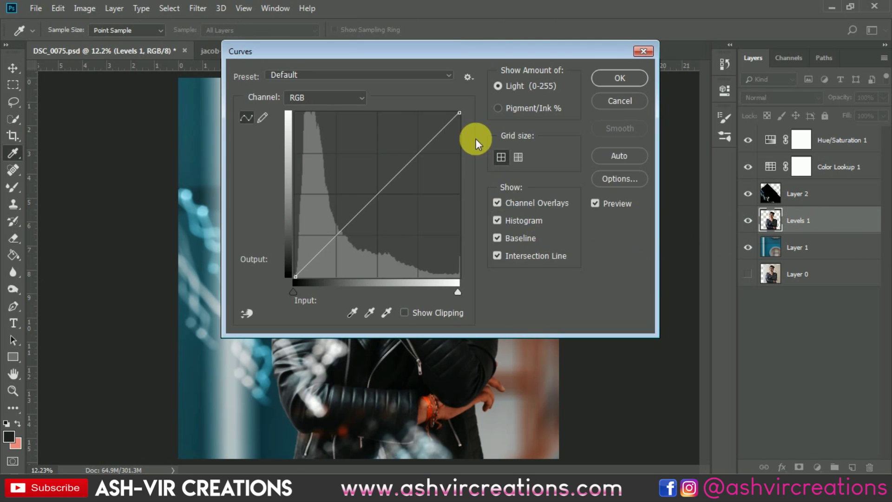
left_click_drag(475, 61, 830, 140)
left_click_drag(728, 275, 759, 233)
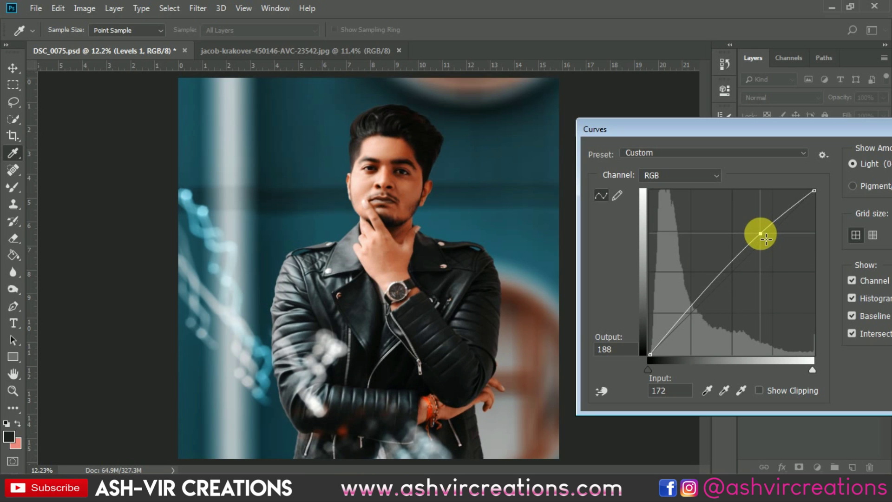
left_click(699, 303)
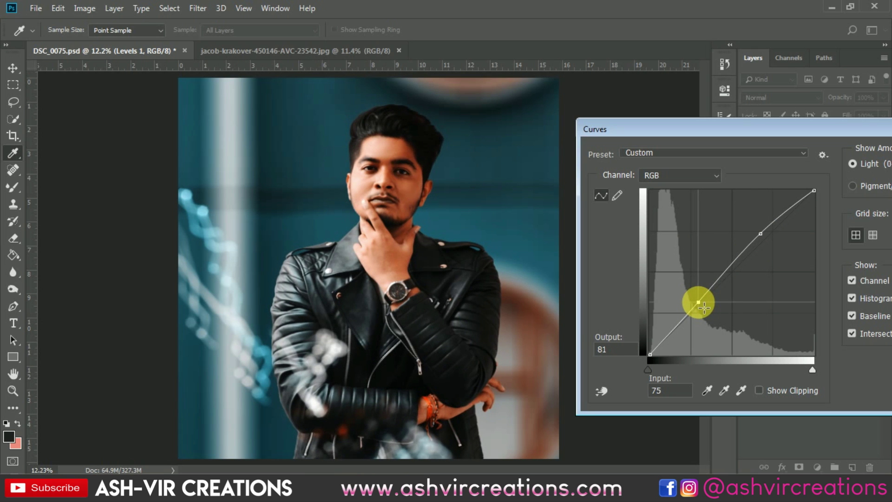
left_click_drag(760, 237, 763, 240)
left_click_drag(816, 124, 736, 127)
left_click(867, 283)
left_click(868, 284)
left_click(867, 284)
left_click(867, 284)
left_click(867, 284)
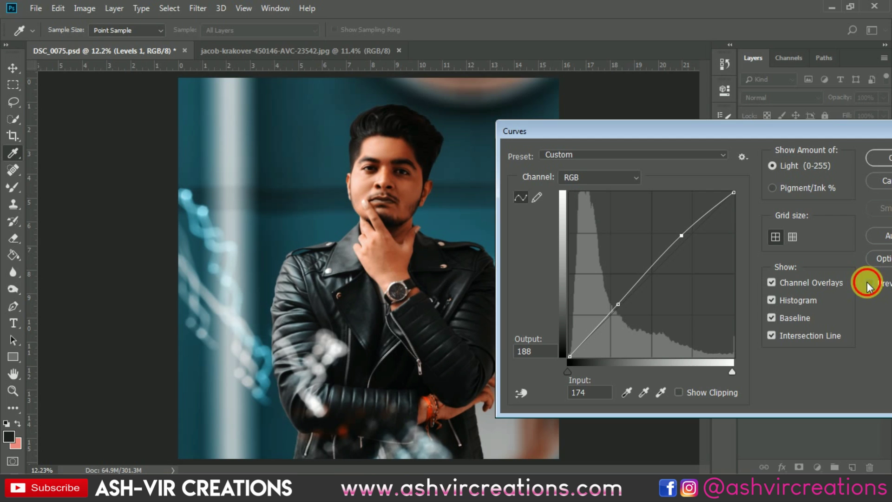
left_click(867, 283)
left_click(867, 284)
left_click(880, 180)
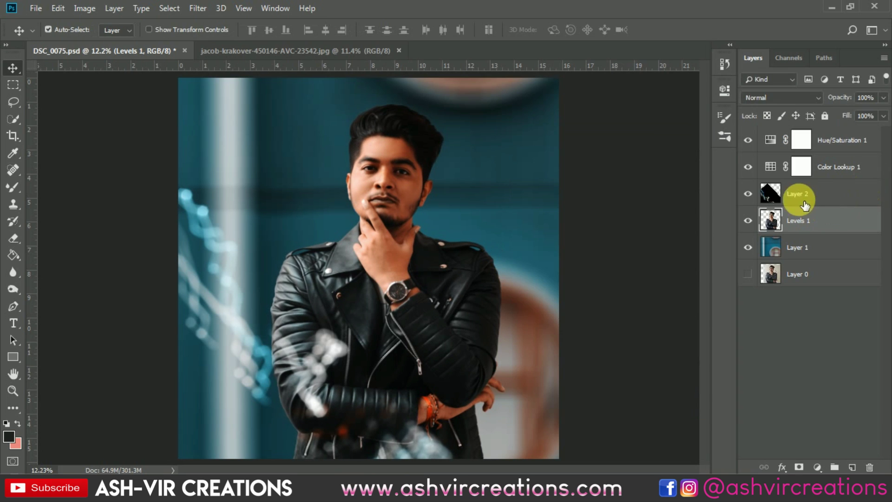
In the Hue/Saturation 1 adjustment, set the Reds to Hue +2, Saturation -4 and Lightness -7.
left_click(836, 138)
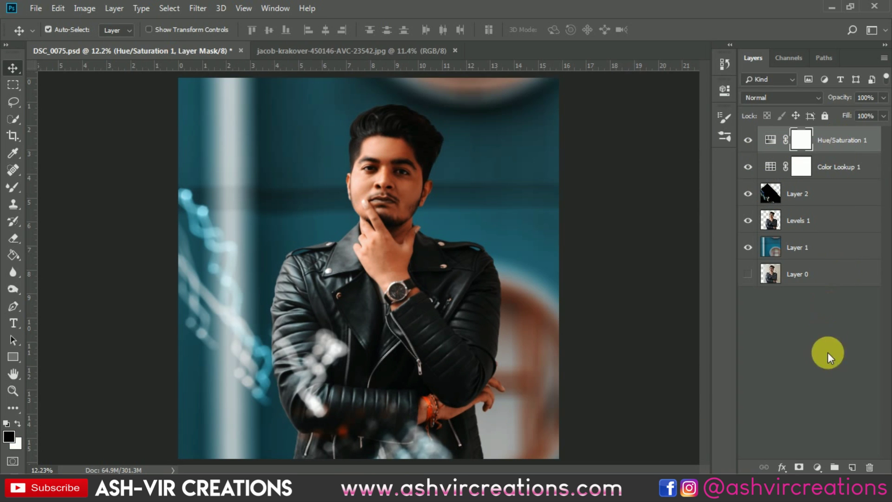
double_click(769, 139)
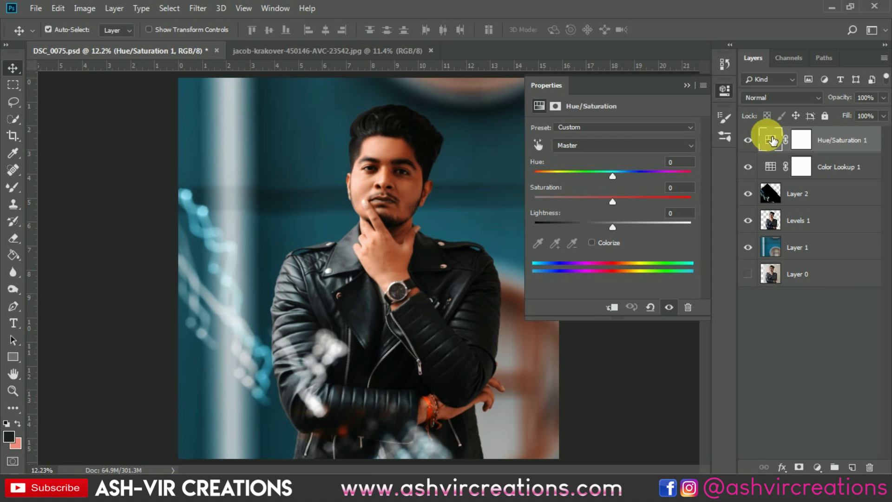
left_click(592, 145)
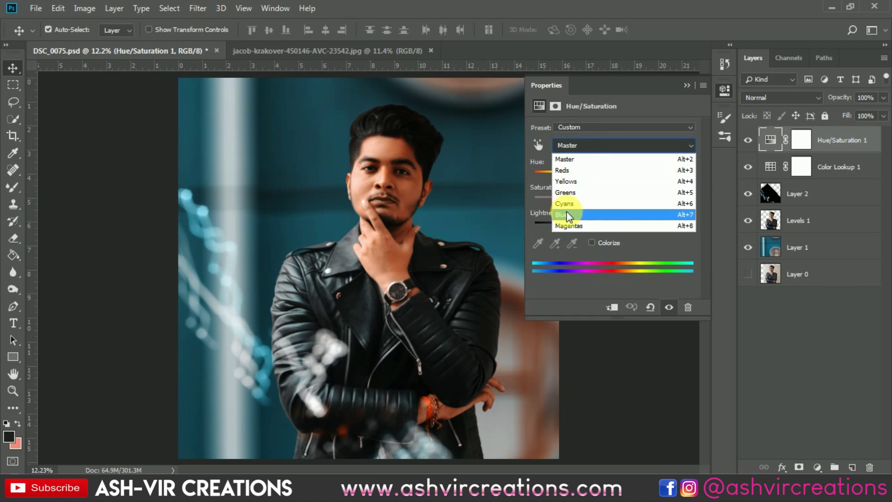
left_click(564, 170)
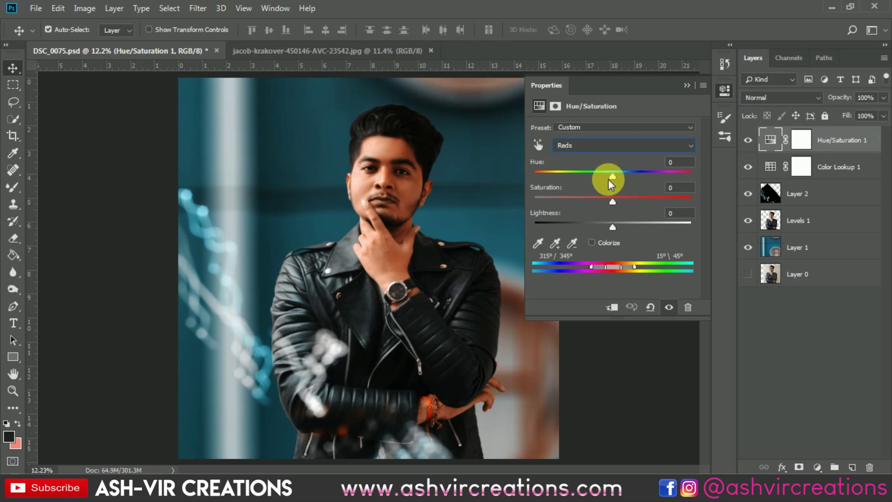
left_click_drag(611, 176, 613, 174)
left_click(611, 205)
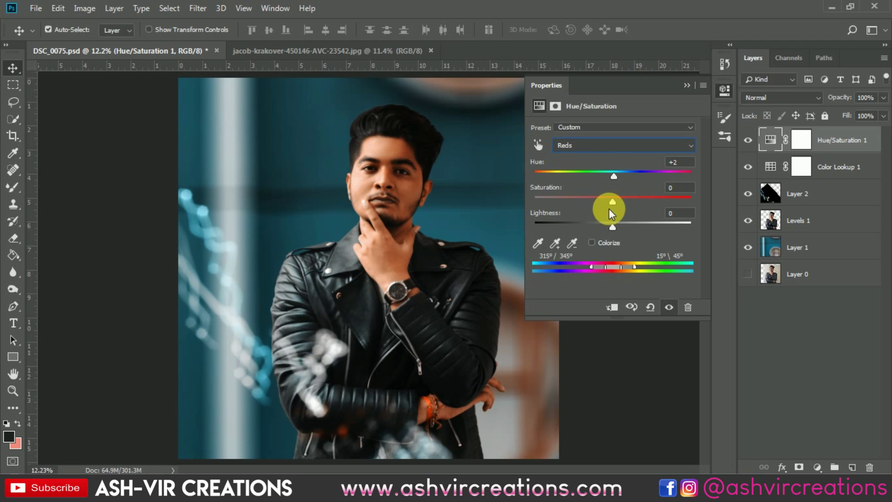
left_click(598, 223)
left_click_drag(601, 222, 607, 199)
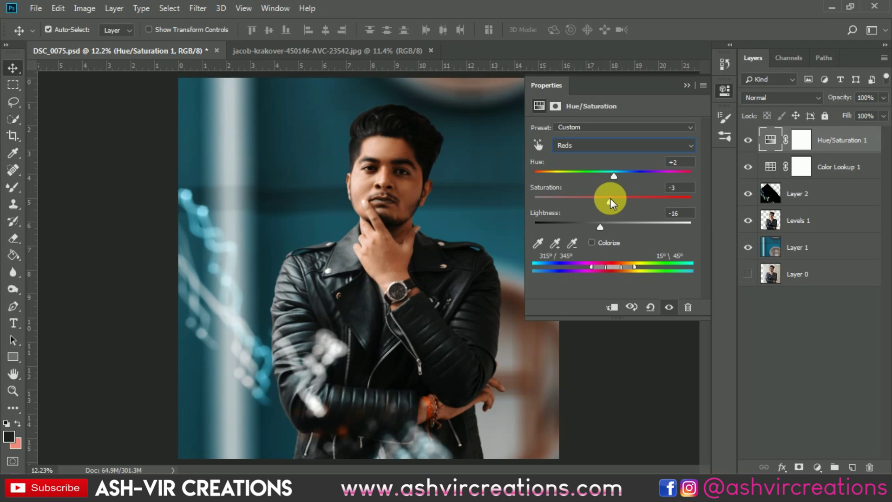
mouse_move(597, 221)
left_mouse_down()
mouse_move(589, 221)
mouse_move(609, 223)
left_mouse_up()
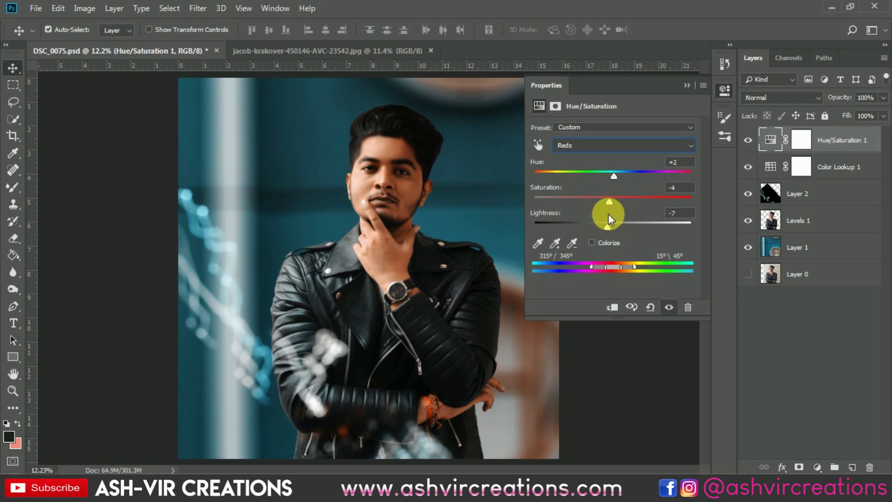
left_click(687, 85)
Compare the skin tones with and without the Reds correction and review the whole portrait.
left_click(748, 140)
left_click(748, 140)
left_click(747, 140)
left_click(748, 140)
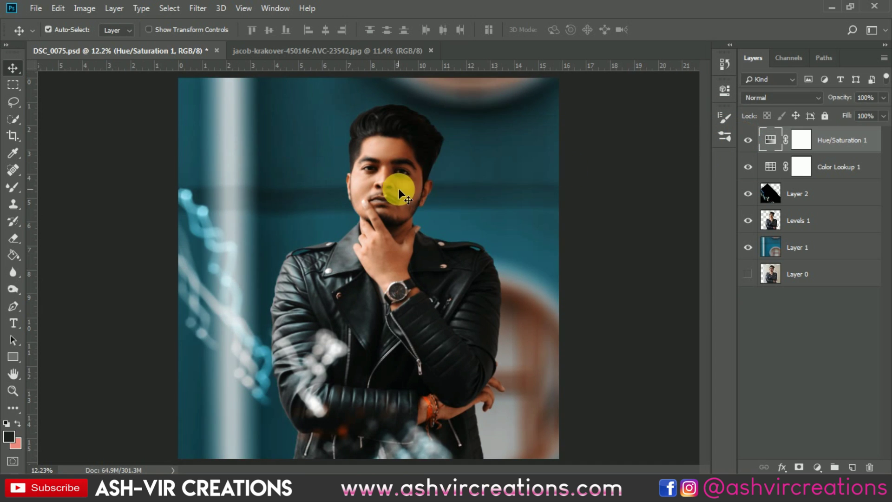
scroll(398, 189, "down", 3)
scroll(398, 188, "up", 2)
scroll(481, 274, "up", 1)
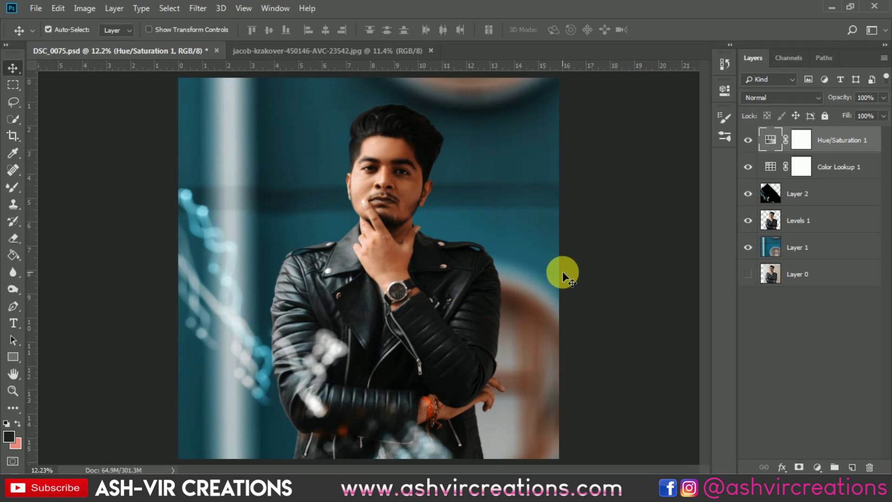
left_click(826, 247, "shift")
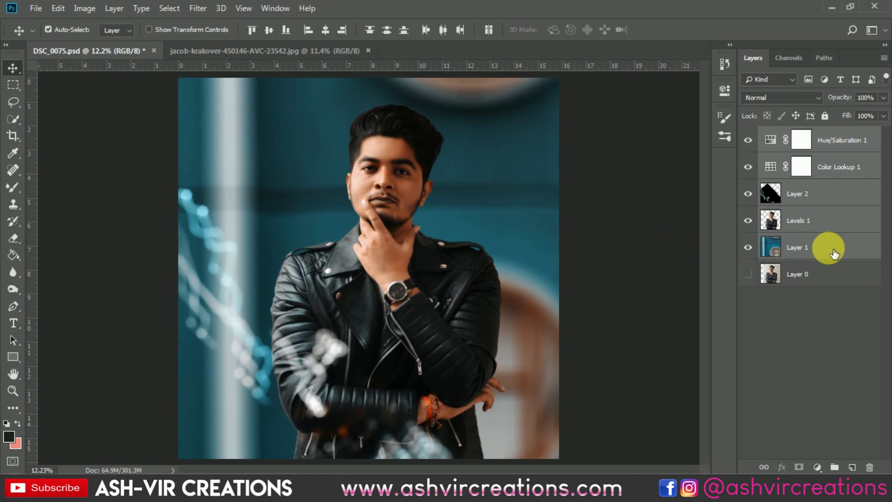
right_click(831, 247)
left_click(695, 364)
key("ctrl")
key("ctrl+z")
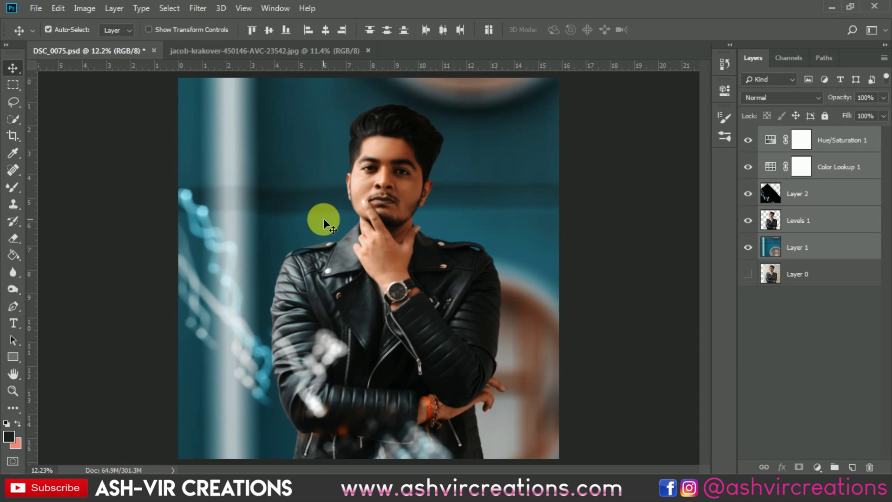
Open maxresdefault.jpg and bring its snow particle image into DSC_0075.psd directly above Layer 2.
left_click(774, 194)
left_click(36, 8)
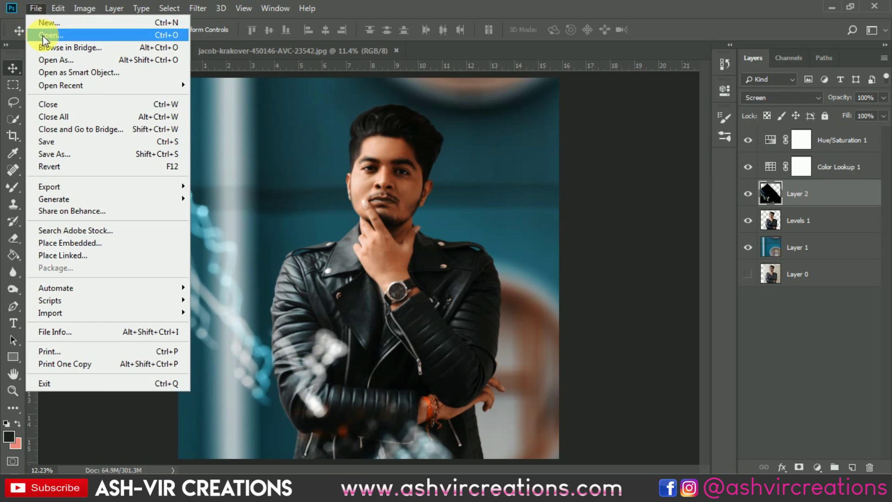
left_click(43, 34)
double_click(349, 188)
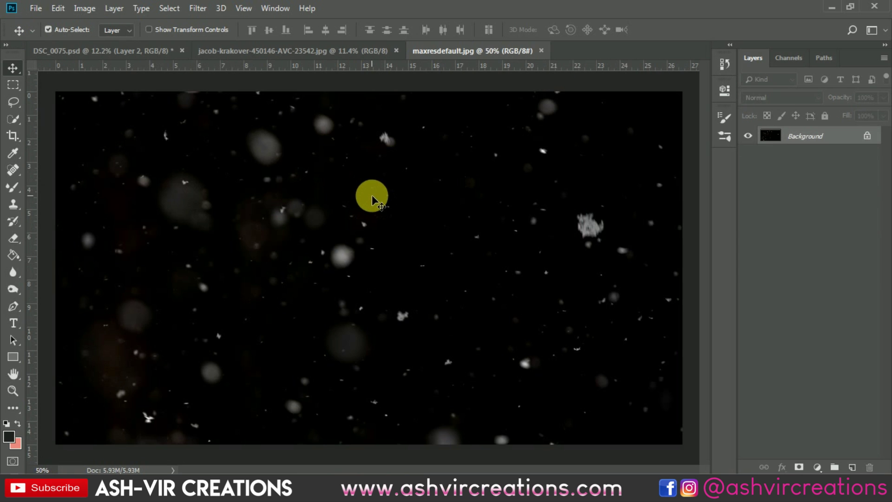
left_click_drag(134, 62, 371, 218)
Scale the particle image up to about 476% so that it covers the whole canvas.
key("ctrl+t")
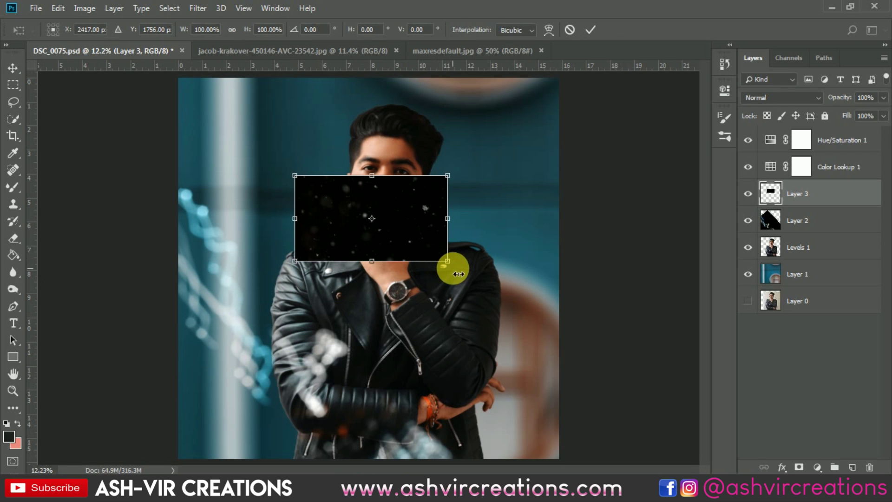
left_click_drag(448, 260, 599, 371)
key("ctrl+0")
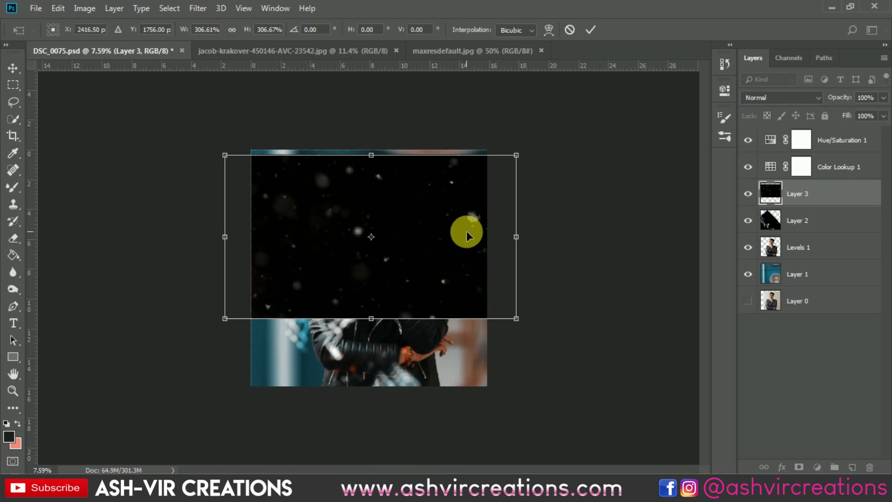
left_click_drag(515, 319, 566, 347)
left_click_drag(413, 204, 443, 219)
left_click_drag(602, 371, 632, 388)
Set the particle layer's blend mode to Screen after comparing it with neighbouring modes.
left_click(769, 99)
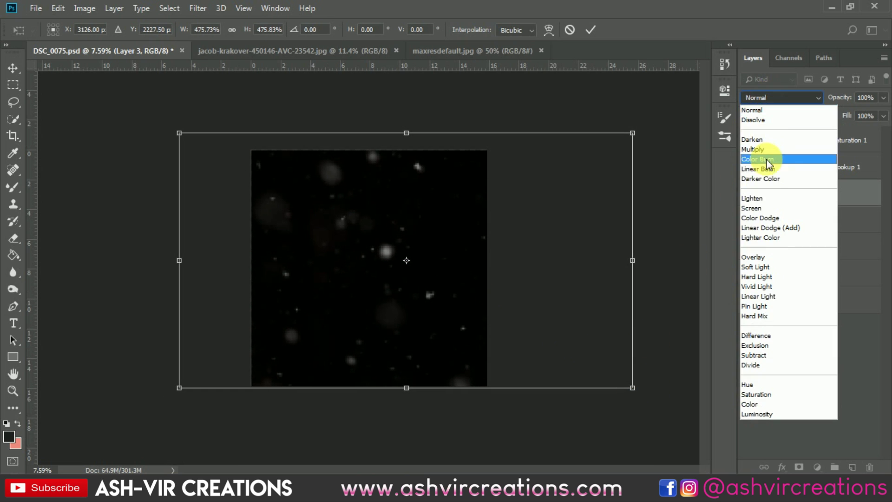
left_click(762, 205)
key("Up")
key("Up")
key("Down")
key("Down")
Shift the enlarged particle overlay to the right across the portrait and apply the transformation.
left_click(391, 247)
left_click_drag(391, 248, 432, 243)
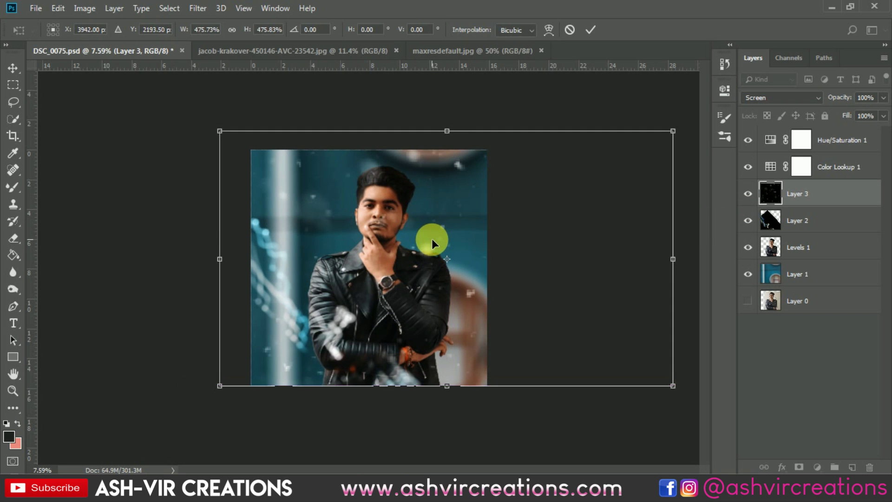
key("Return")
Compare the portrait with and without the snow particle layer.
key("ctrl+plus")
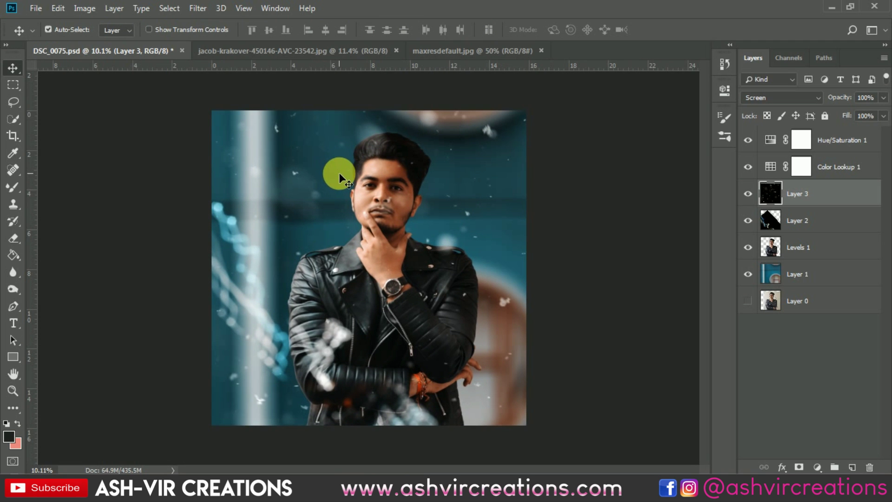
scroll(339, 173, "up", 1)
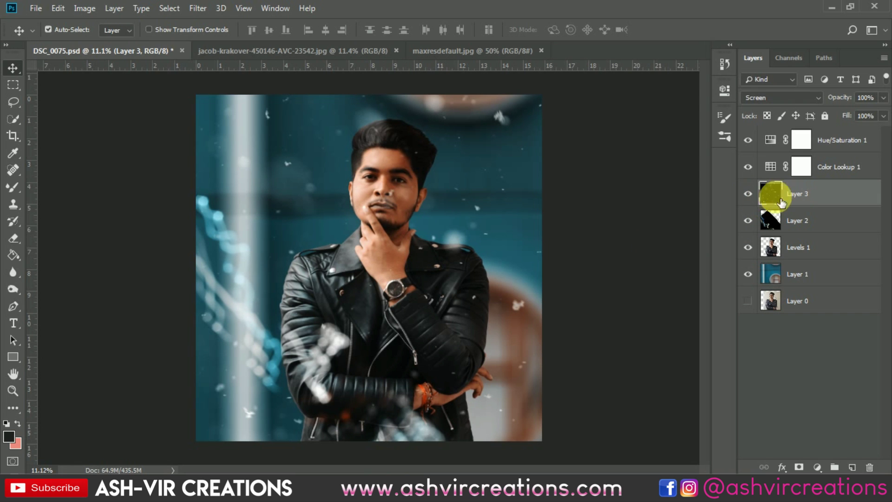
left_click(748, 193)
left_click(747, 194)
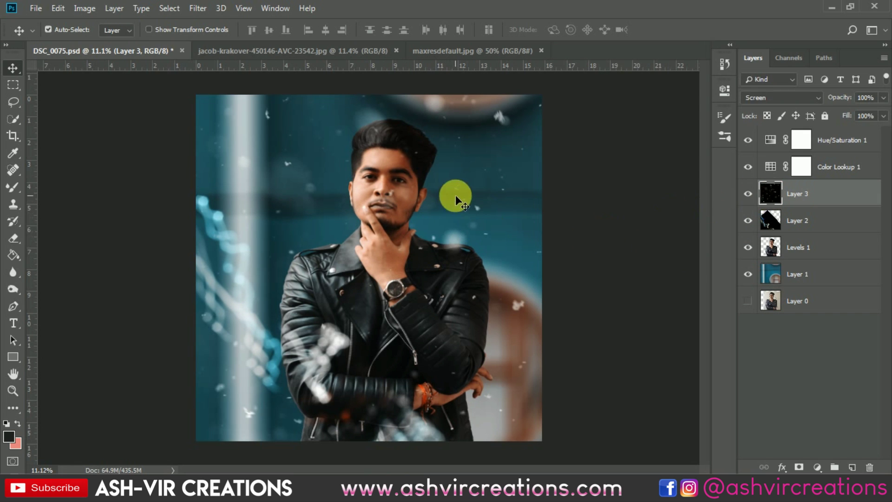
Using the Eraser with a 300 px Soft Round brush, remove the bright particle clump over the brown arch on Layer 3.
left_click(16, 232)
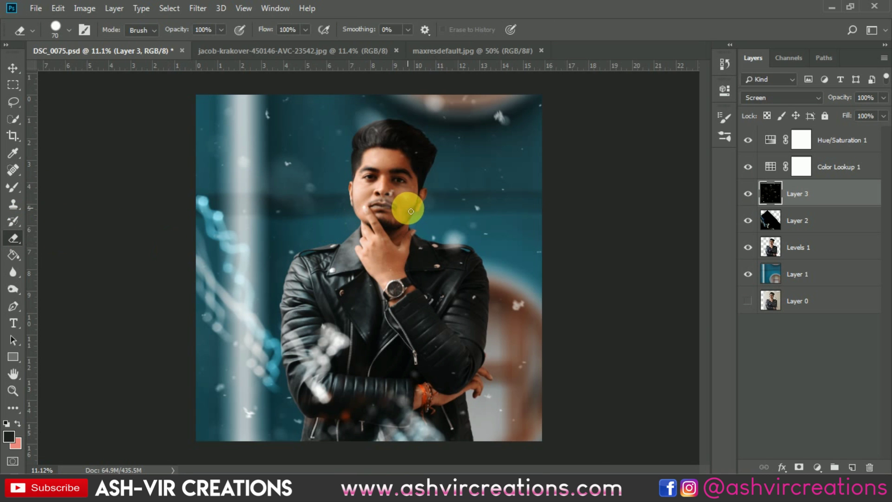
scroll(408, 205, "up", 2)
right_click(457, 234)
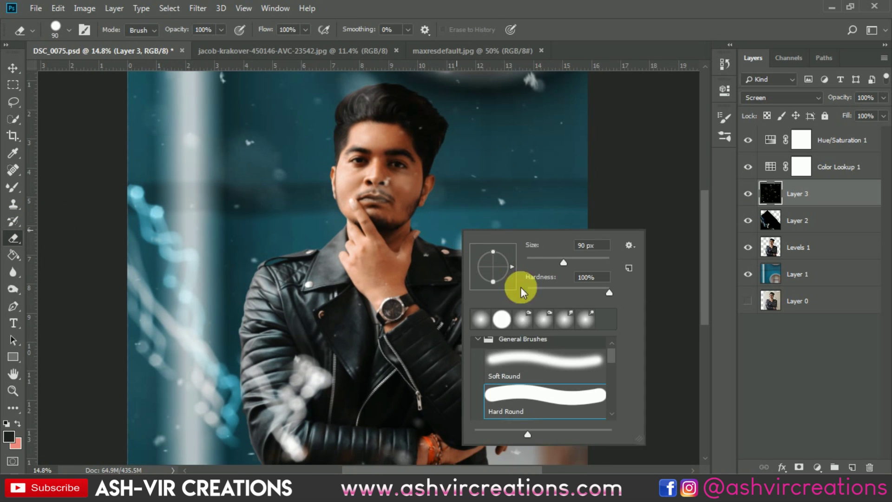
double_click(522, 364)
scroll(474, 240, "up", 3)
key("bracketright")
key("bracketright")
key("bracketright")
key("bracketleft")
key("bracketleft")
key("bracketleft")
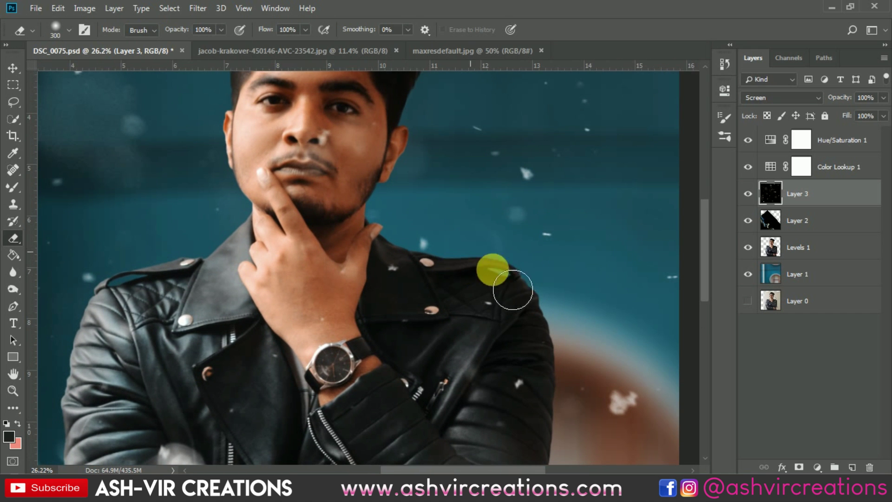
scroll(502, 281, "down", 2)
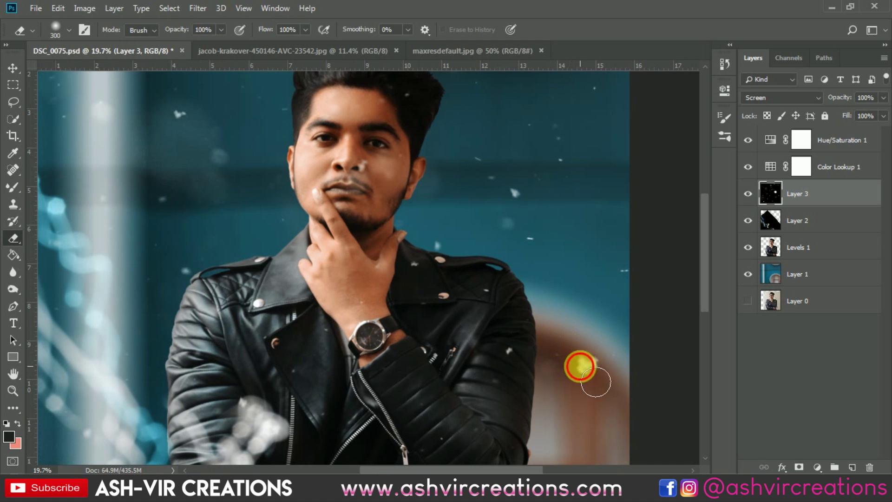
scroll(233, 167, "down", 2)
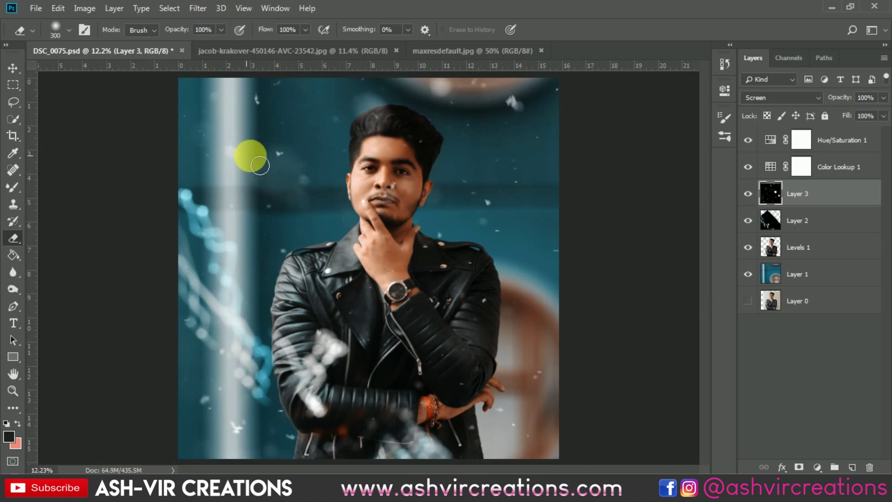
Enlarge the eraser brush to 700 px and erase the particles covering the man's face and hair on Layer 3.
scroll(474, 99, "up", 2)
scroll(534, 110, "down", 3)
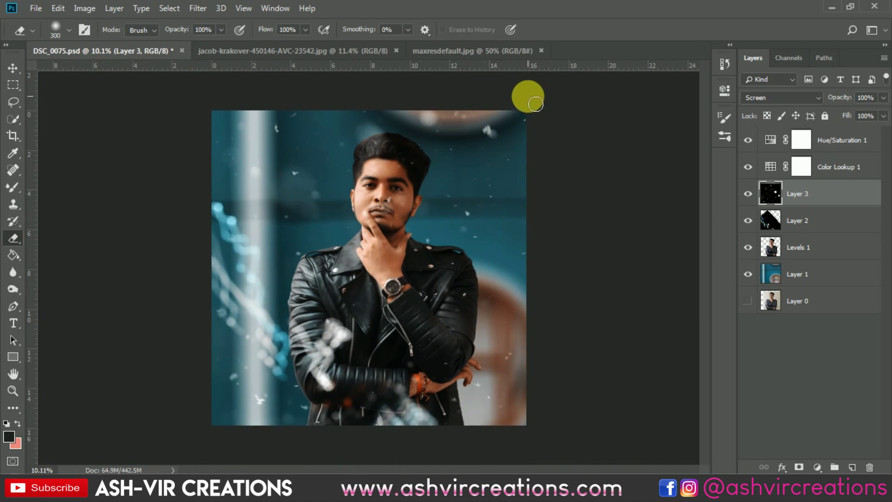
scroll(534, 105, "up", 3)
key("bracketright")
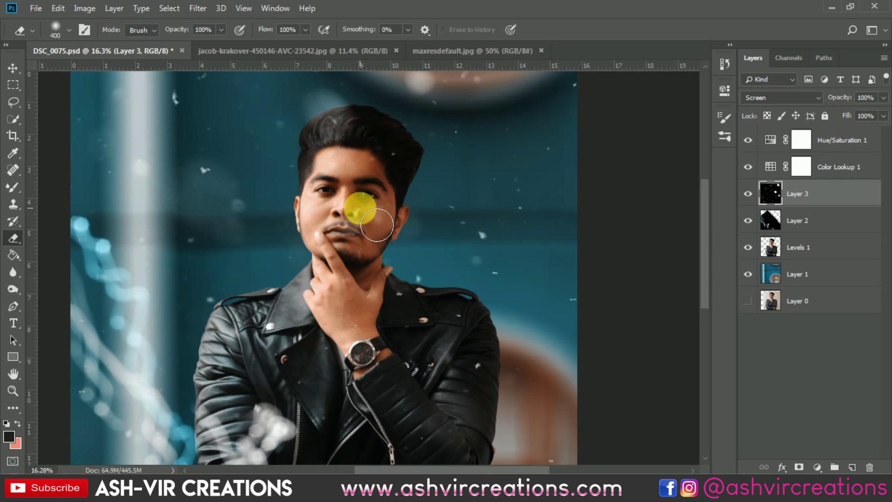
key("bracketright")
key("bracketright")
key("bracketright")
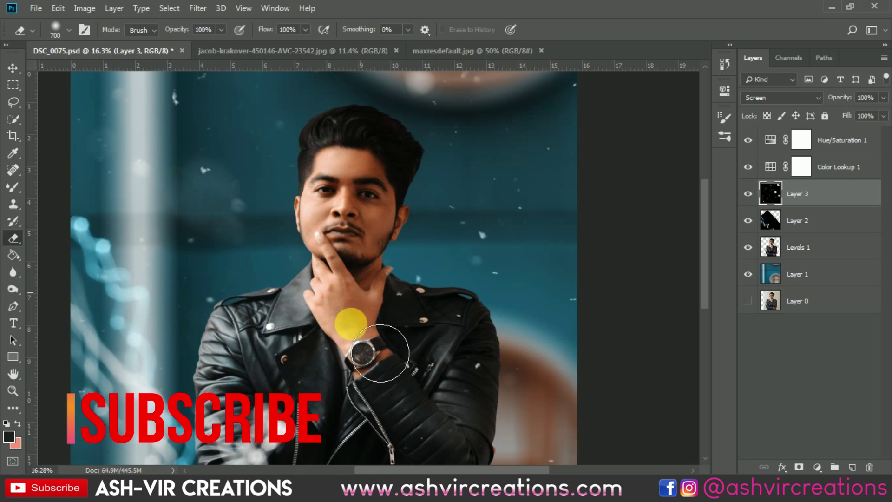
scroll(367, 223, "down", 2)
mouse_move(367, 223)
left_mouse_down()
mouse_move(414, 217)
mouse_move(397, 158)
left_mouse_up()
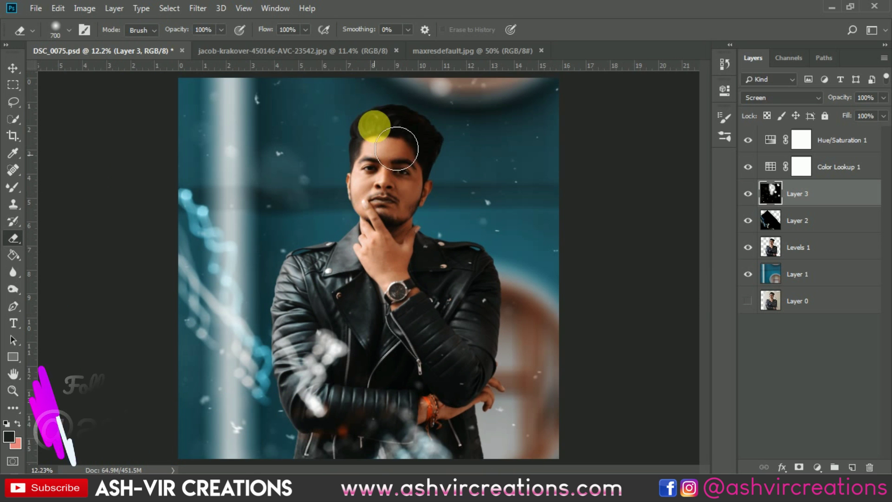
Erase the stray particles beside the man's face and over his jacket on Layer 3 with the 700 px eraser.
scroll(424, 181, "down", 2)
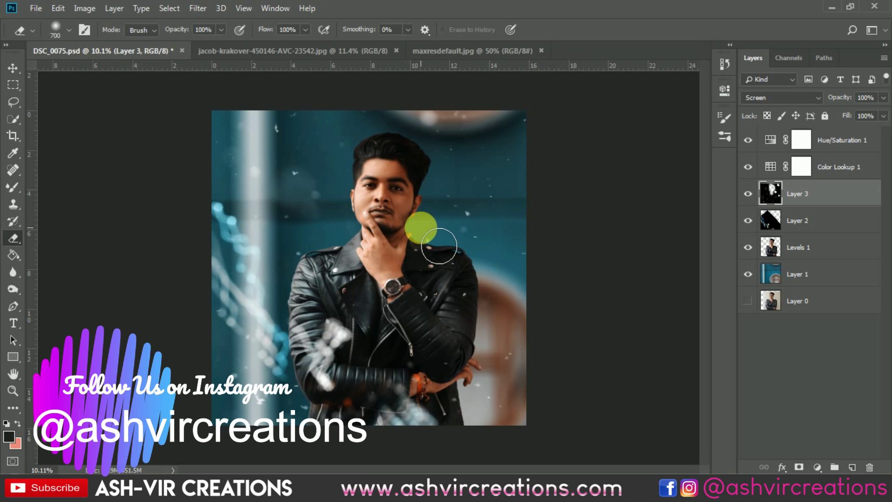
scroll(395, 330, "up", 1)
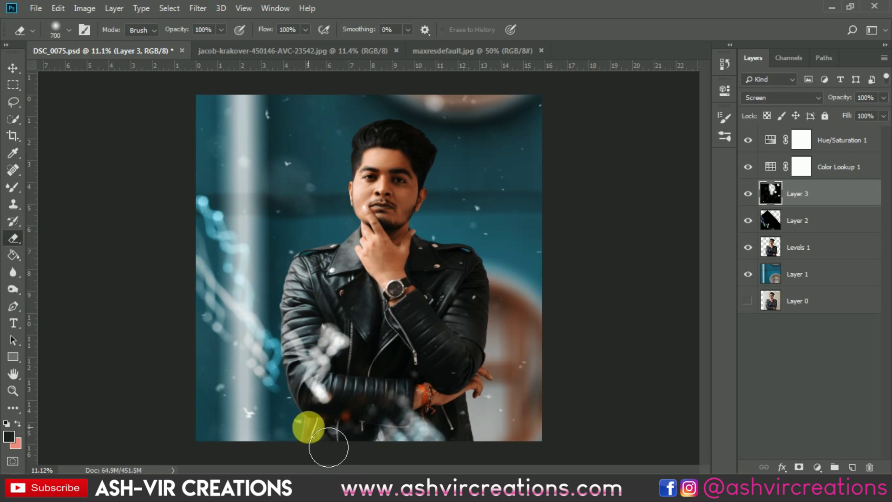
scroll(432, 381, "up", 1)
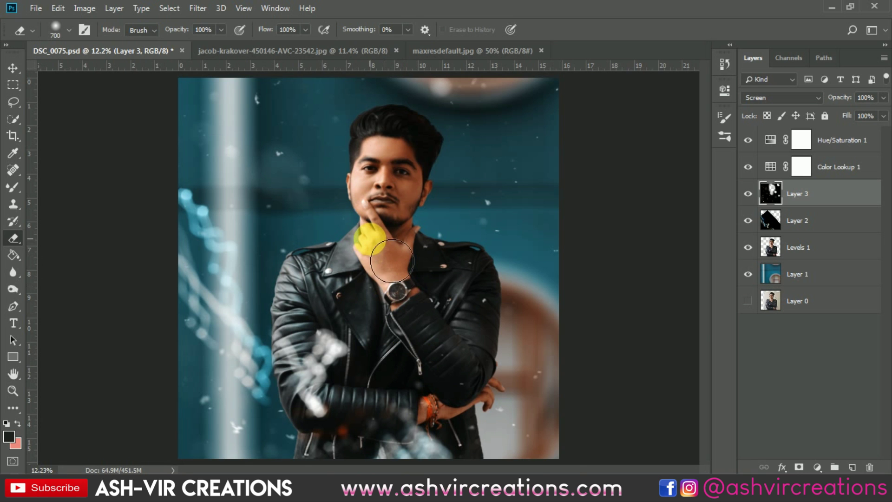
scroll(372, 209, "up", 2)
scroll(325, 188, "down", 2)
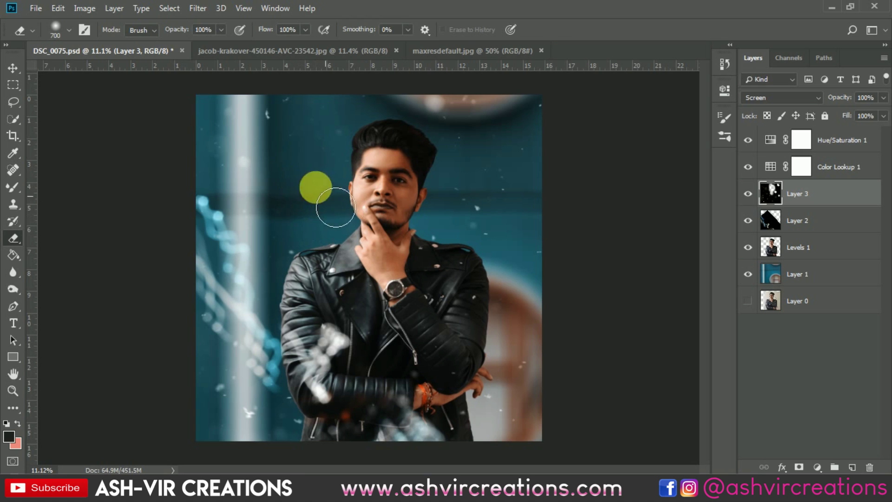
left_click_drag(323, 201, 429, 176)
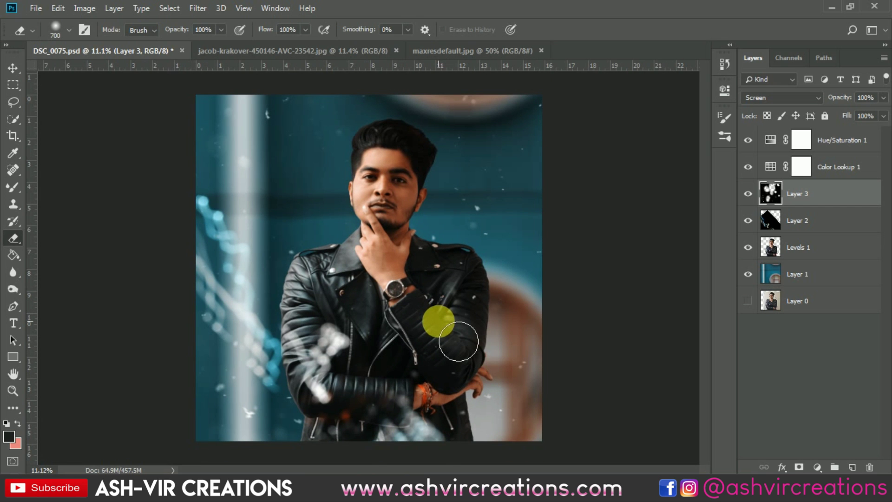
Merge all layers from Layer 1 up to Hue/Saturation 1 into one layer, leaving Layer 0 separate.
key("v")
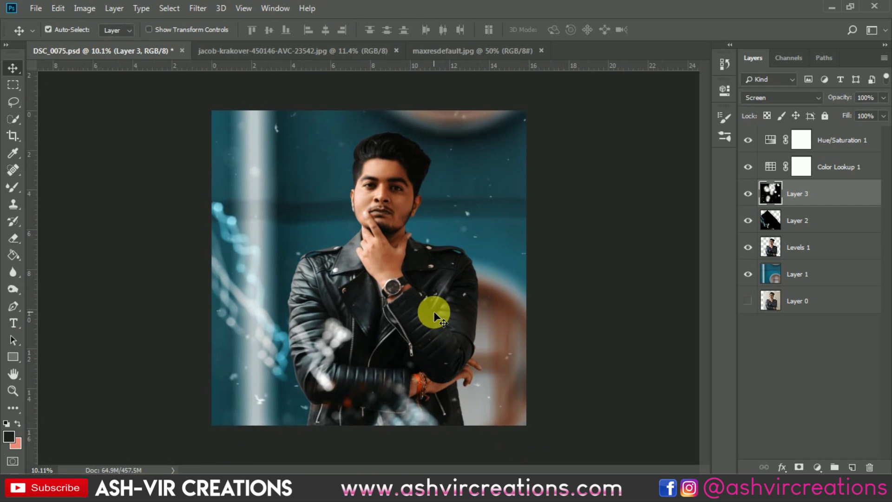
left_click(813, 268)
left_click(851, 139, "shift")
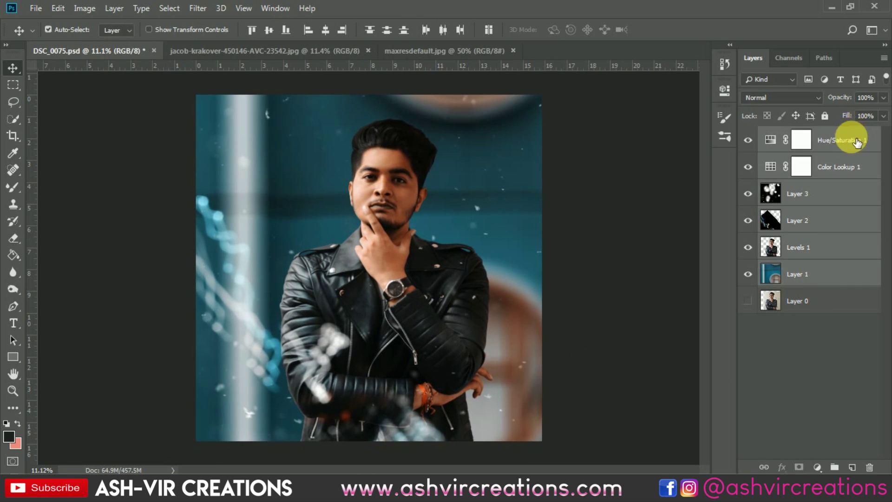
right_click(841, 140)
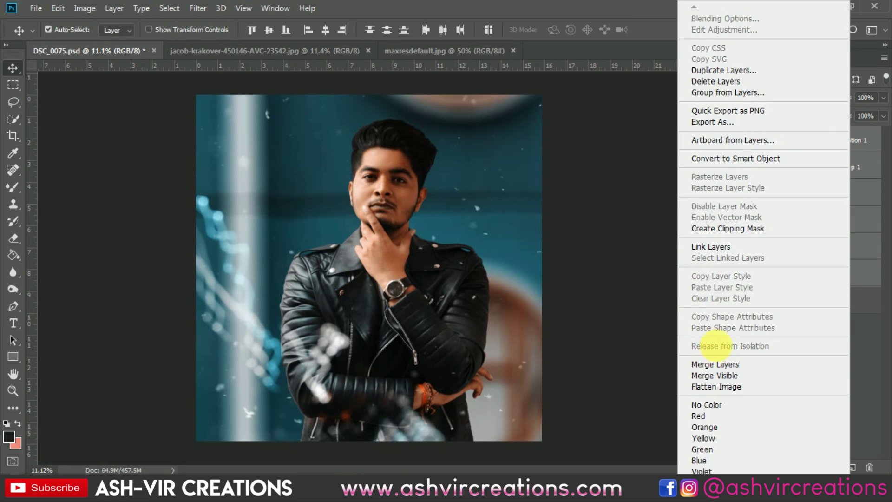
left_click(714, 364)
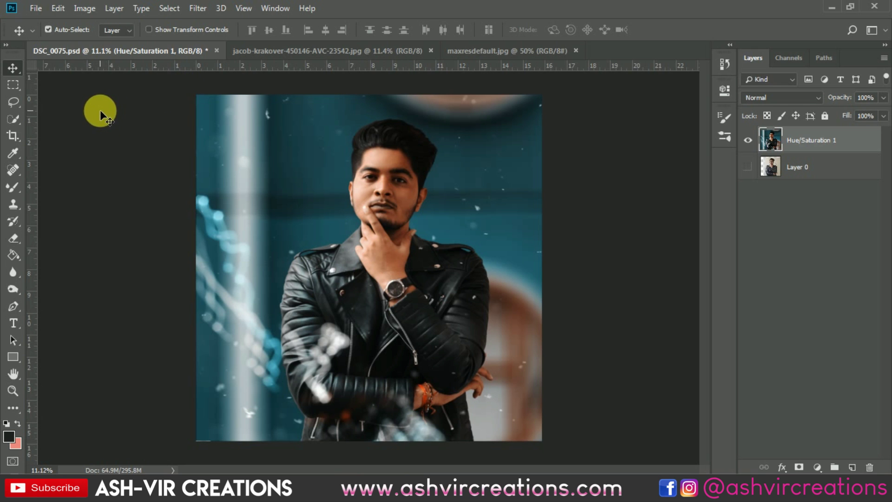
Crop the document to the existing canvas bounds at the 1 : 1 (Square) ratio with Delete Cropped Pixels enabled.
left_click(198, 9)
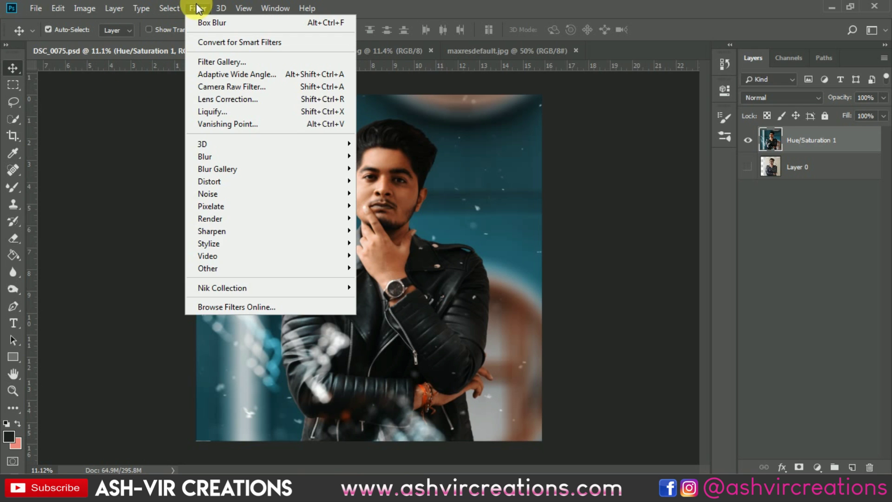
left_click(16, 132)
left_click(16, 133)
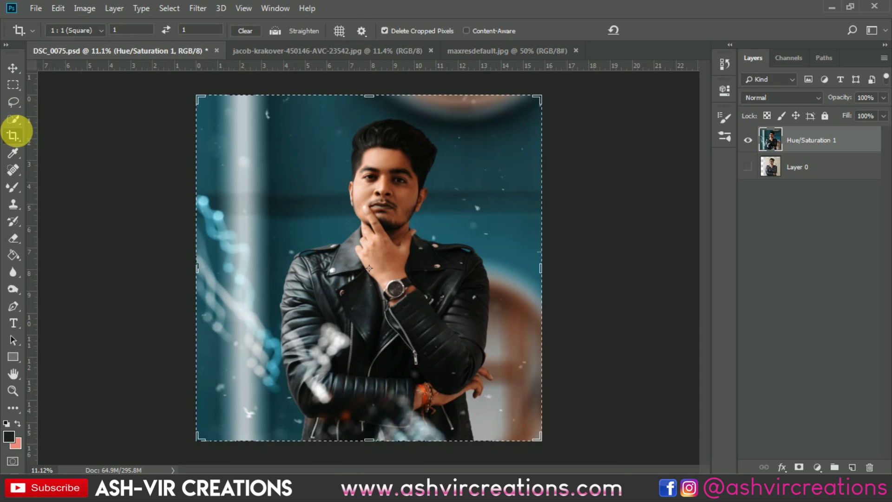
key("Return")
key("v")
key("ctrl+0")
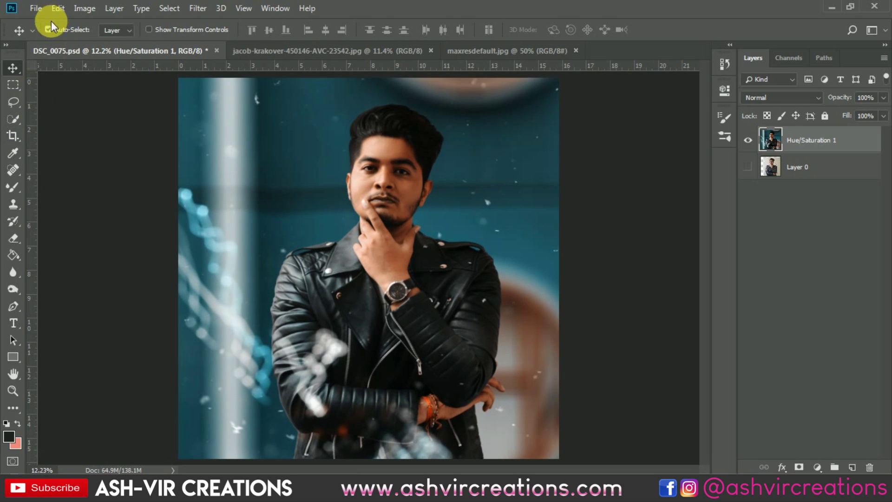
In the Camera Raw Filter, set Post Crop Vignetting to Amount -47, Midpoint 40, Roundness -8 and Feather 77 with Highlight Priority style.
left_click(198, 9)
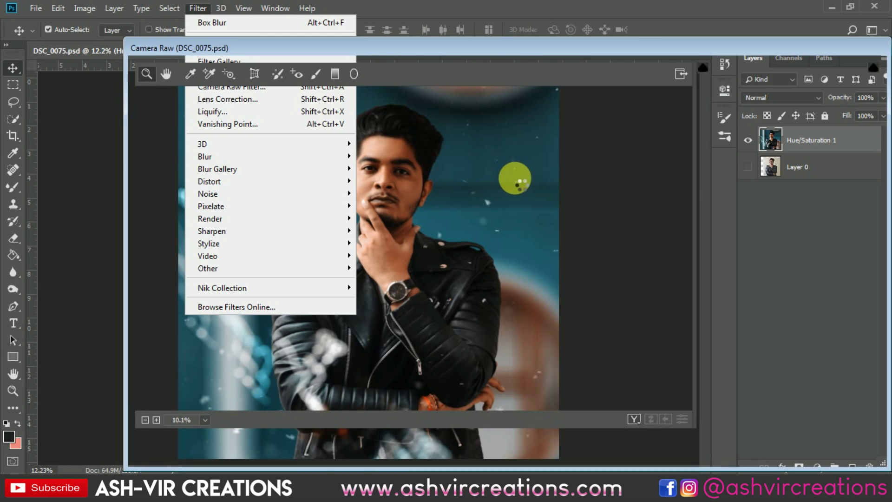
left_click(791, 178)
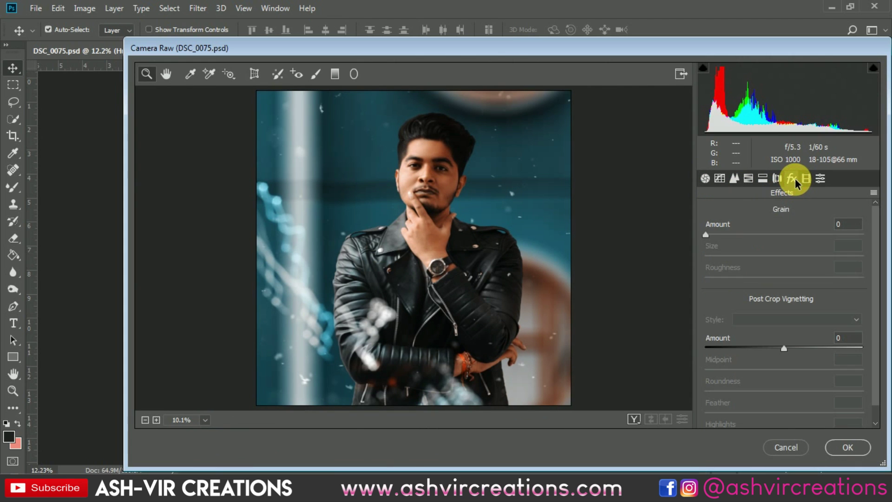
left_click_drag(774, 347, 826, 411)
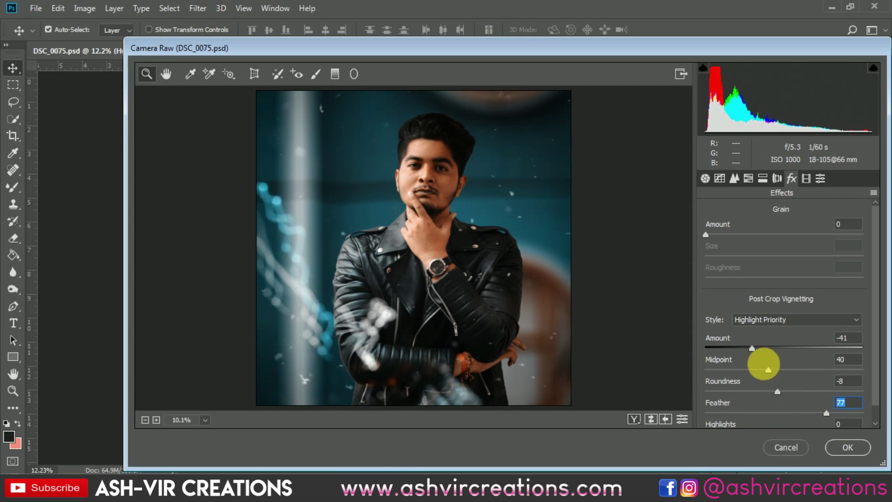
mouse_move(755, 349)
left_mouse_down()
mouse_move(762, 347)
mouse_move(738, 352)
mouse_move(748, 353)
left_mouse_up()
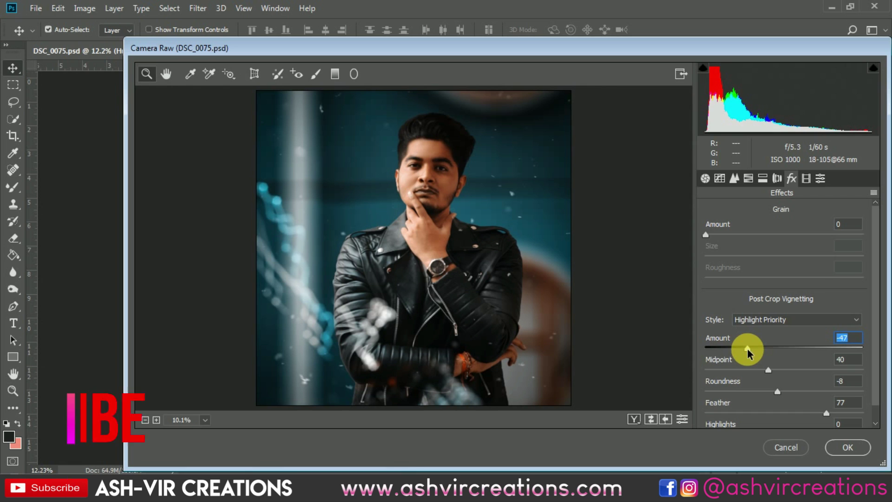
Compare the portrait before and after the vignette in the Camera Raw preview.
left_click(657, 419)
left_click(657, 420)
left_click(656, 420)
left_click(656, 420)
left_click(656, 420)
left_click(656, 420)
left_click(657, 420)
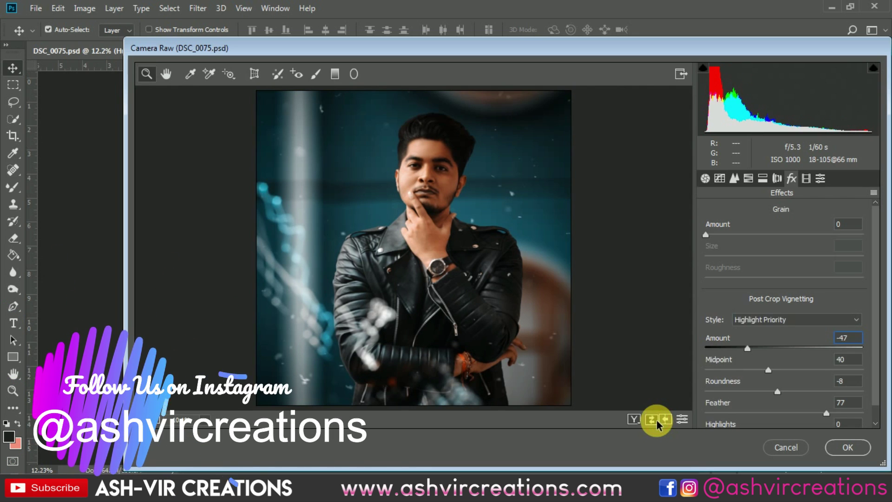
left_click(656, 419)
left_click(656, 420)
left_click(656, 419)
left_click(656, 420)
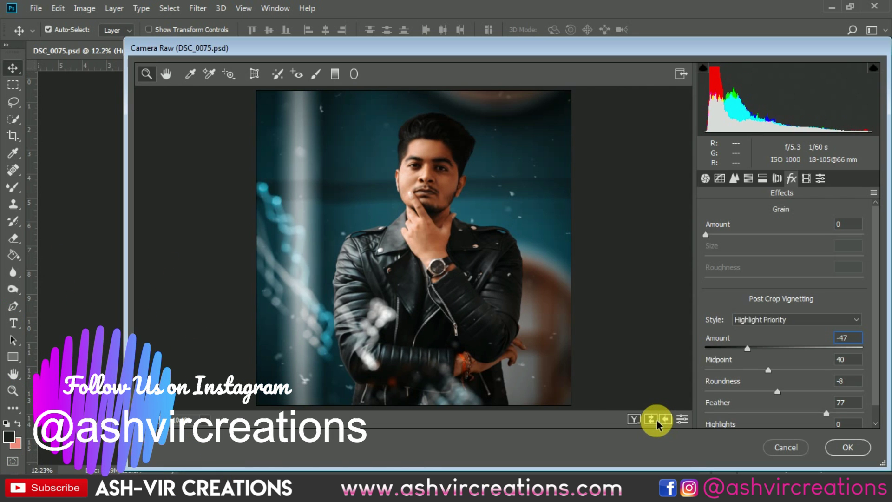
left_click(656, 419)
left_click(657, 420)
left_click(657, 419)
left_click(656, 419)
left_click(656, 420)
left_click(656, 419)
left_click(657, 419)
left_click(657, 420)
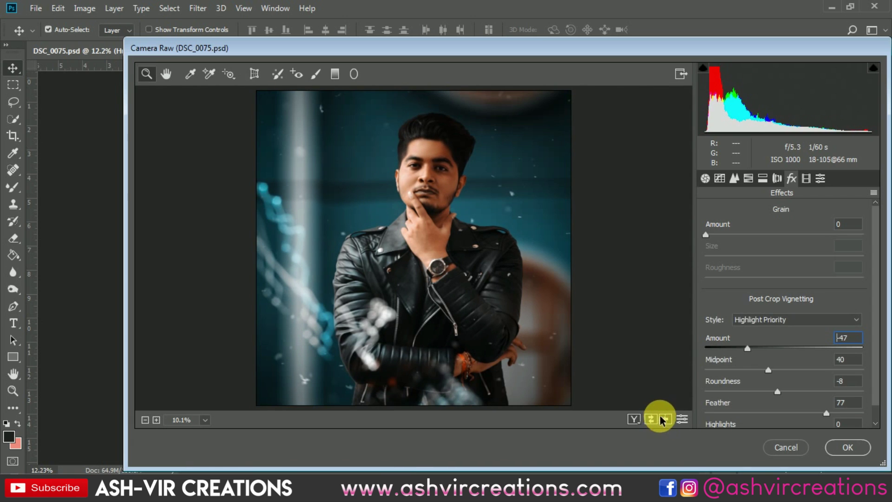
Check the whole vignetted portrait in the preview and apply the Camera Raw Filter to the merged layer.
left_click(467, 242)
left_click_drag(467, 242, 493, 233)
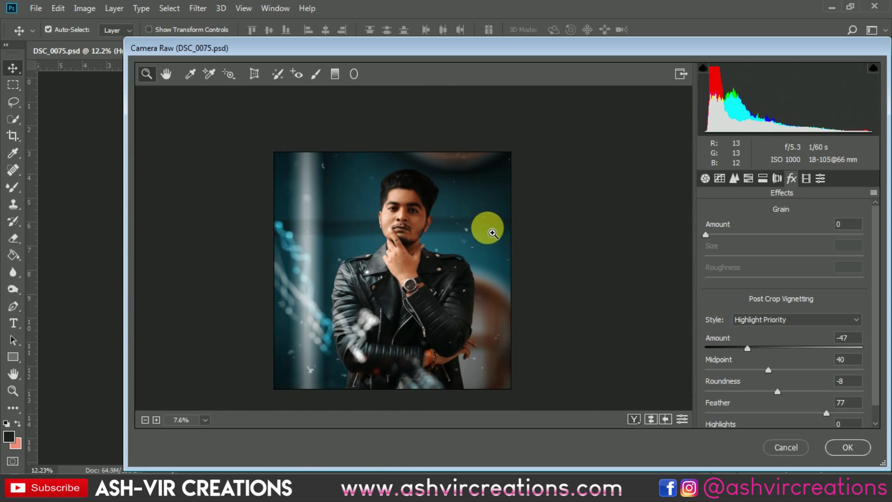
left_click(848, 451)
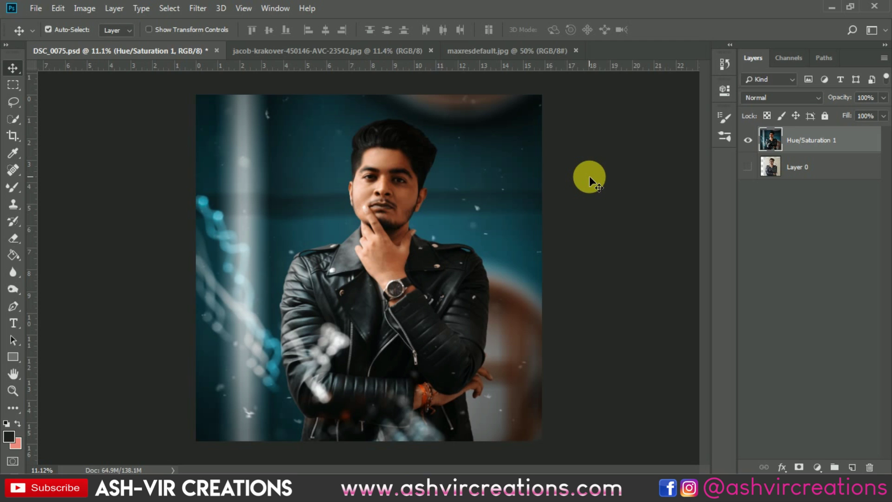
Show Layer 0, compare the original portrait with the merged edit, and examine the finished image's details.
left_click(748, 167)
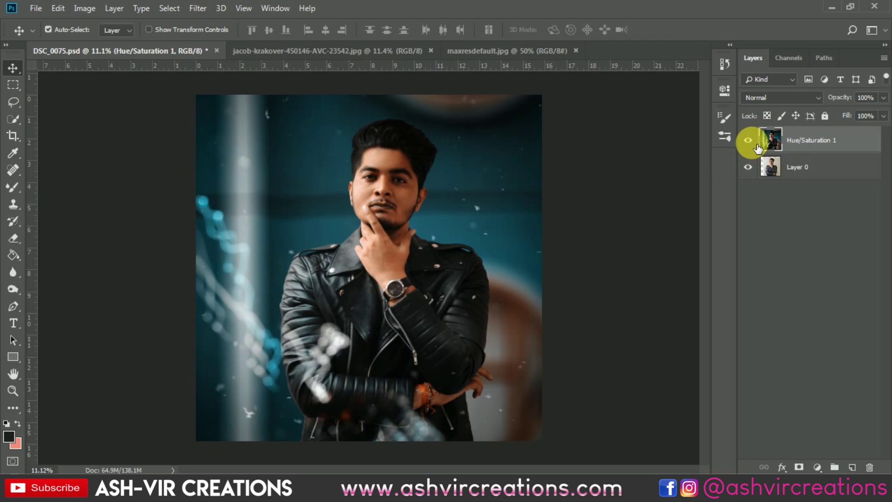
left_click(748, 140)
left_click(747, 140)
left_click(748, 140)
left_click(748, 140)
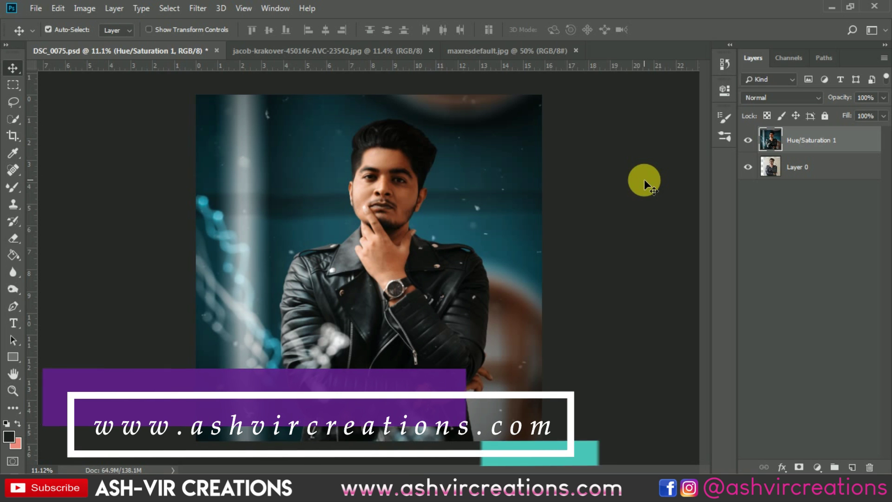
scroll(388, 209, "up", 3)
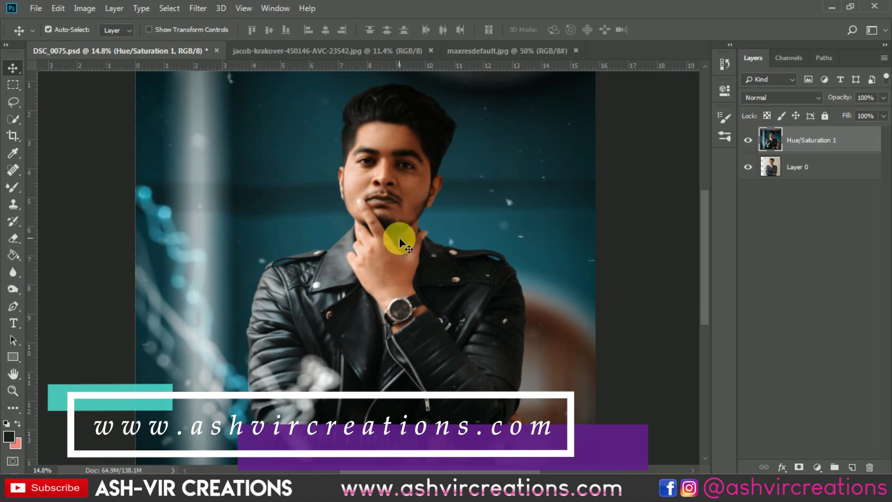
scroll(399, 228, "up", 6)
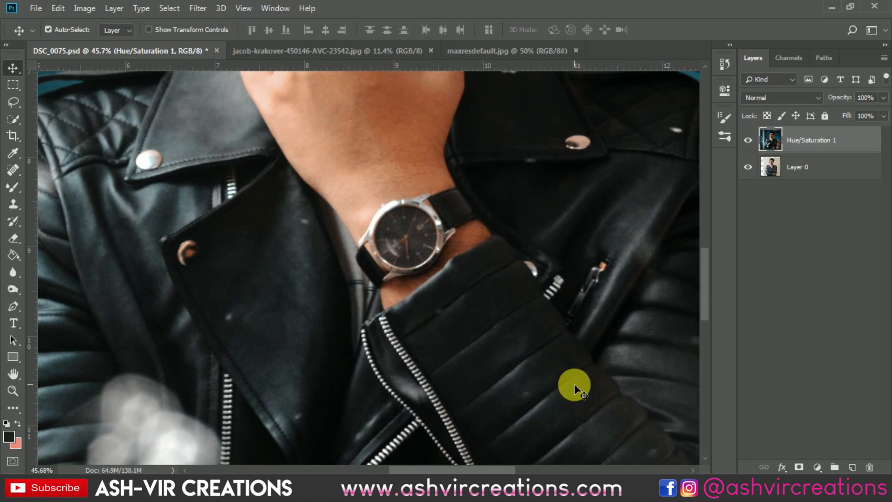
scroll(574, 383, "down", 6)
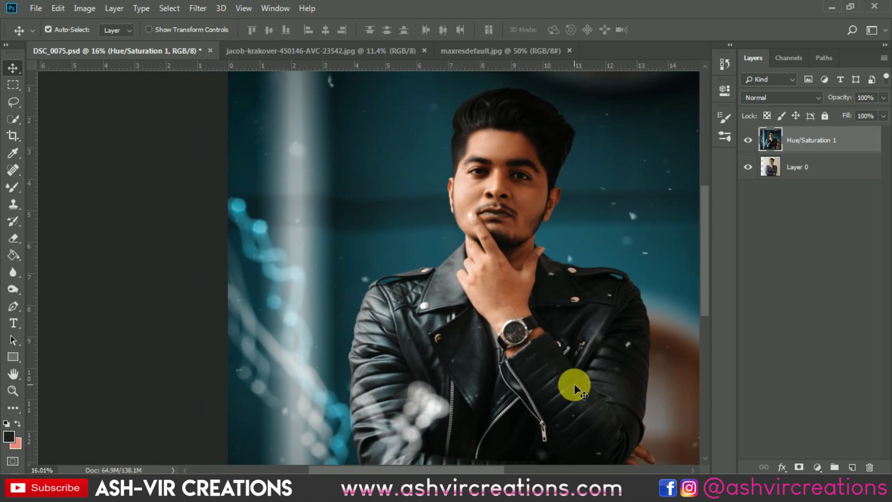
scroll(574, 384, "down", 3)
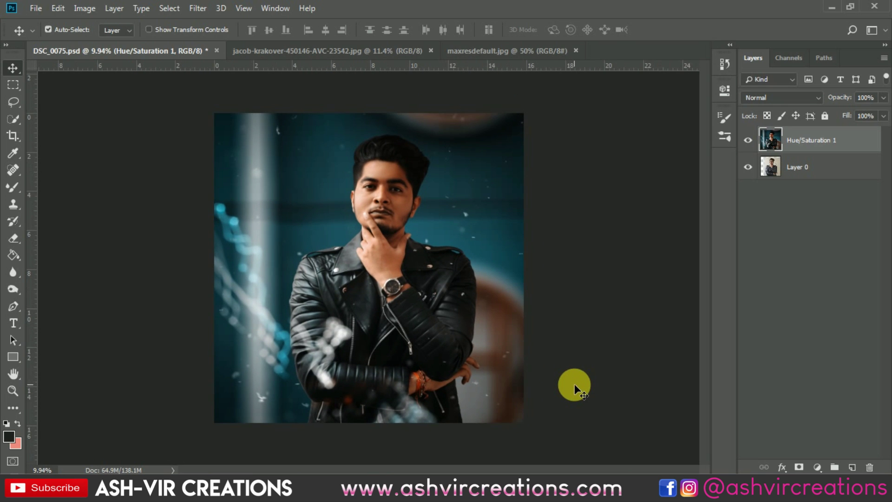
scroll(574, 383, "up", 1)
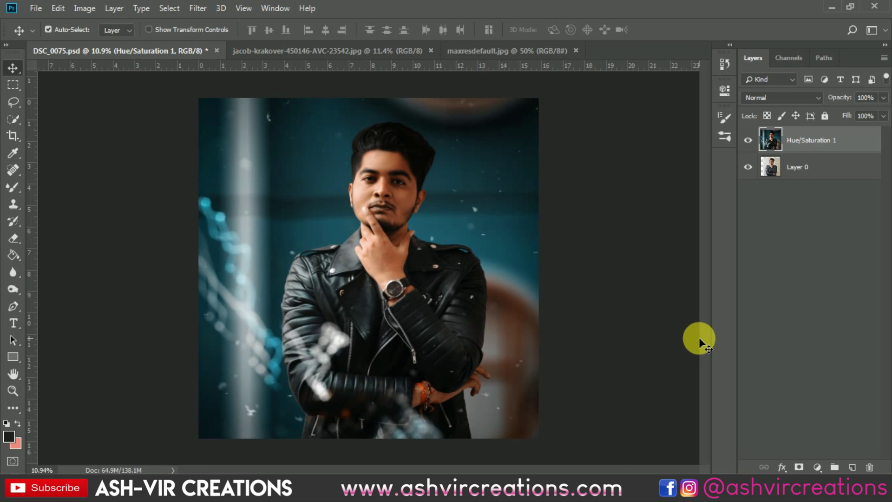